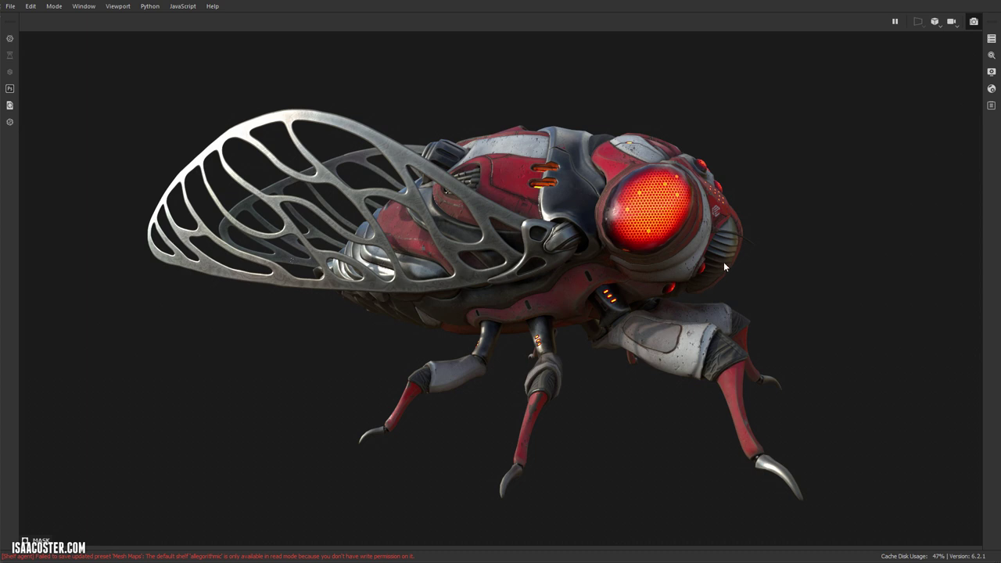
# Switch to painting mode and close the Shelf and Properties views to enlarge the viewport
pyautogui.click(54, 5)
pyautogui.click(66, 20)
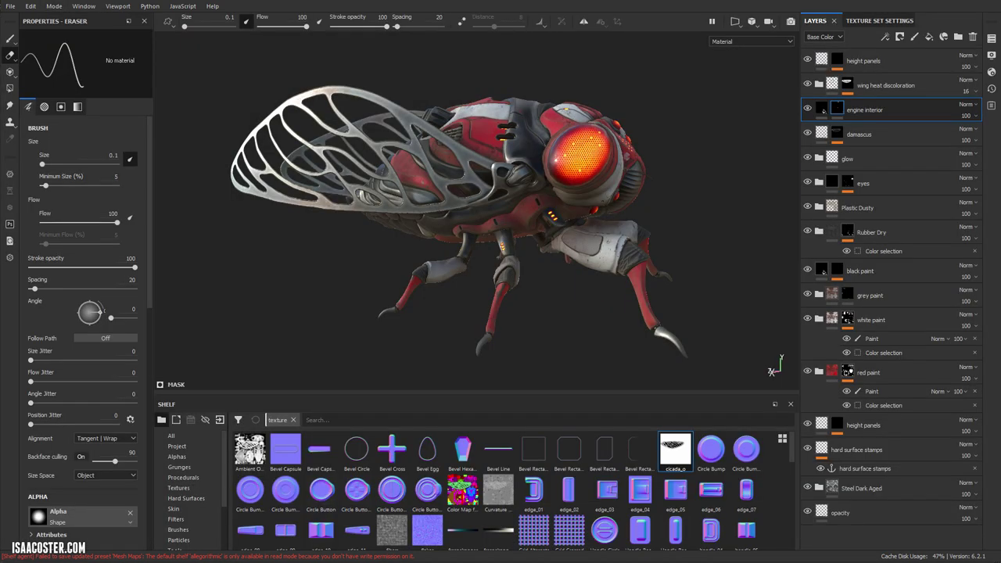
pyautogui.keyDown('alt'); pyautogui.moveTo(750, 240); pyautogui.dragTo(709, 273); pyautogui.keyUp('alt')
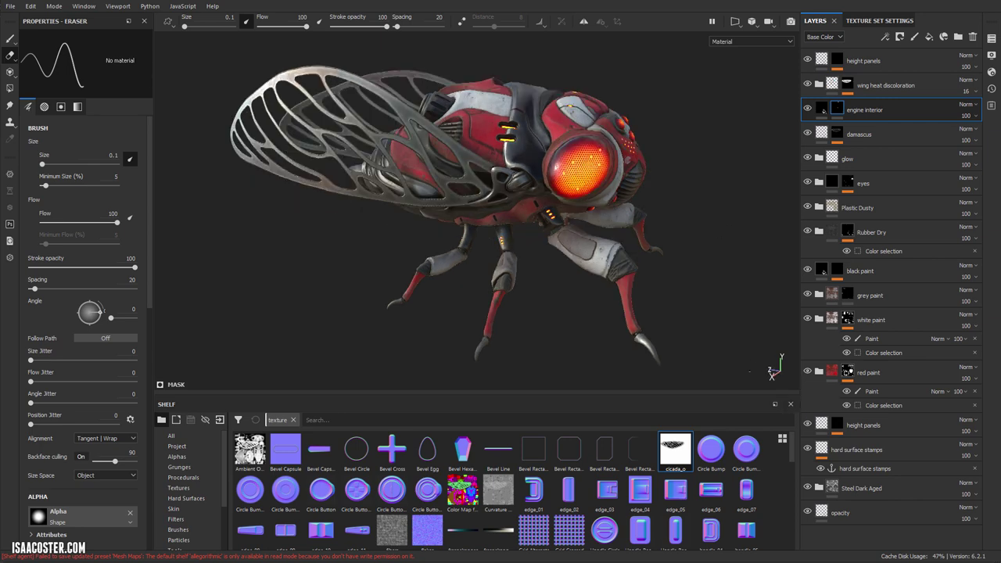
pyautogui.click(789, 405)
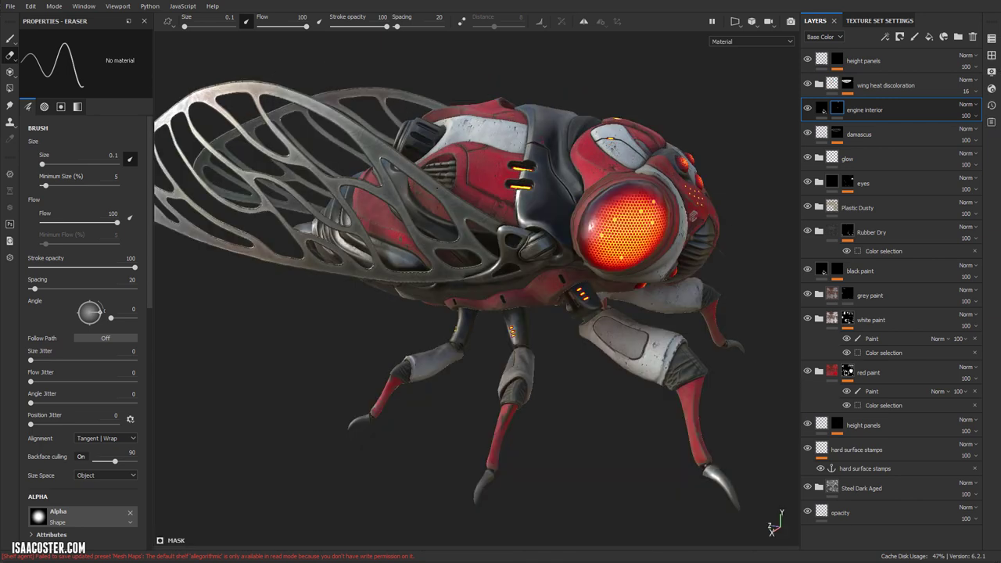
pyautogui.click(143, 22)
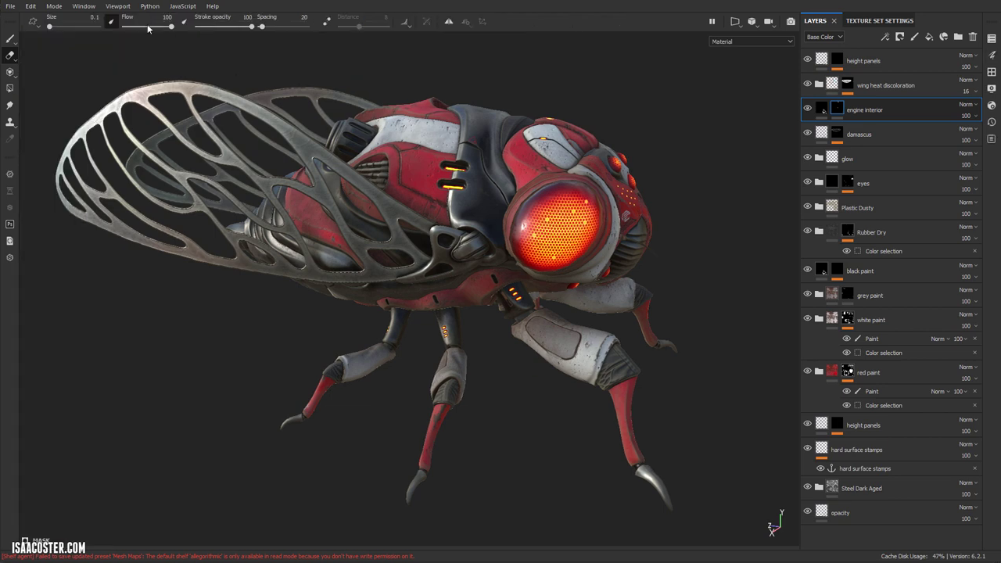
# Hide every layer from wing heat discoloration down to hard surface stamps, leaving Steel Dark Aged as the cicada's base material
pyautogui.keyDown('alt'); pyautogui.moveTo(658, 155); pyautogui.dragTo(662, 153); pyautogui.keyUp('alt')
pyautogui.keyDown('alt'); pyautogui.moveTo(587, 192); pyautogui.dragTo(520, 315); pyautogui.keyUp('alt')
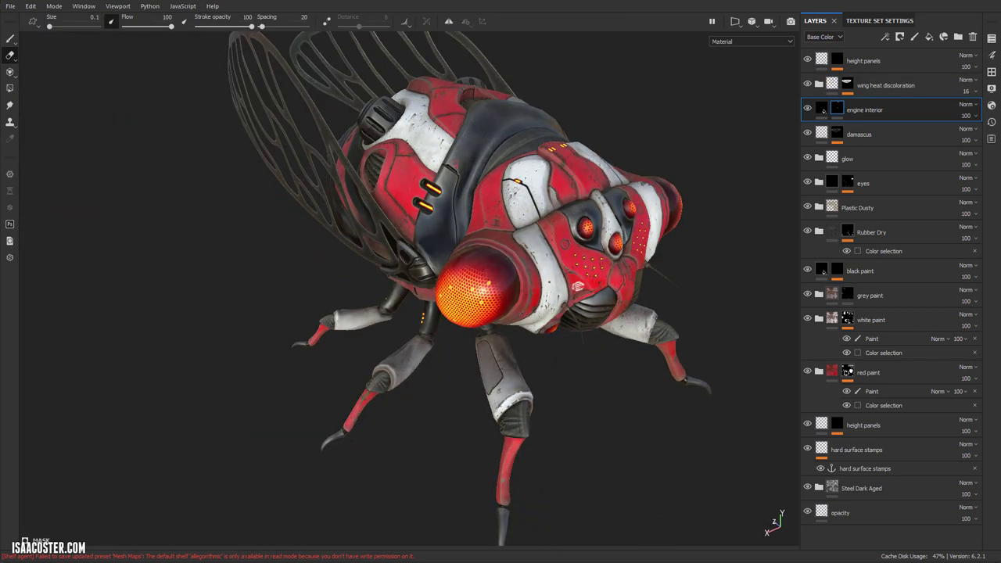
pyautogui.keyDown('alt'); pyautogui.moveTo(525, 282); pyautogui.dragTo(712, 462, button='right'); pyautogui.keyUp('alt')
pyautogui.keyDown('alt'); pyautogui.moveTo(711, 462); pyautogui.dragTo(700, 399); pyautogui.keyUp('alt')
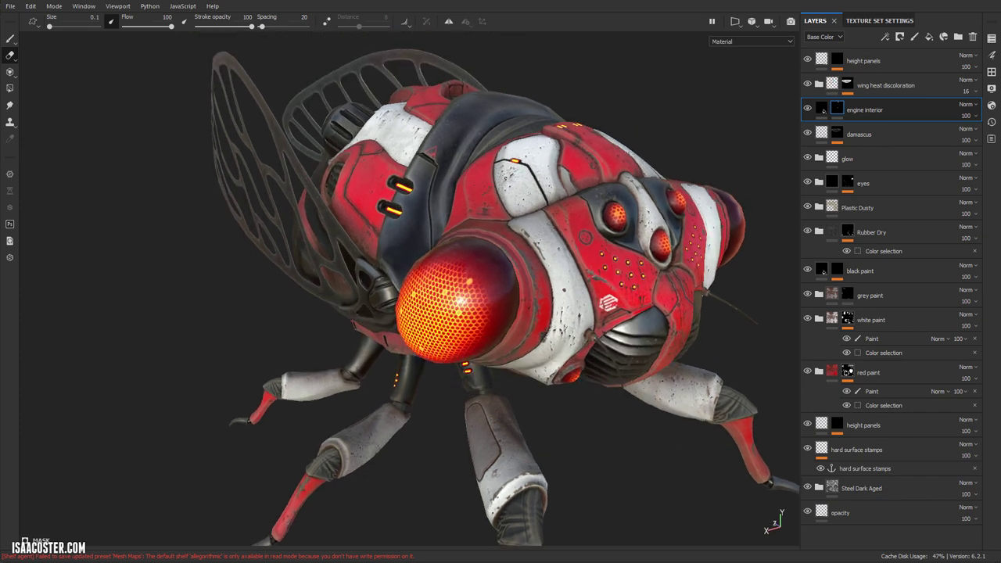
pyautogui.click(878, 376)
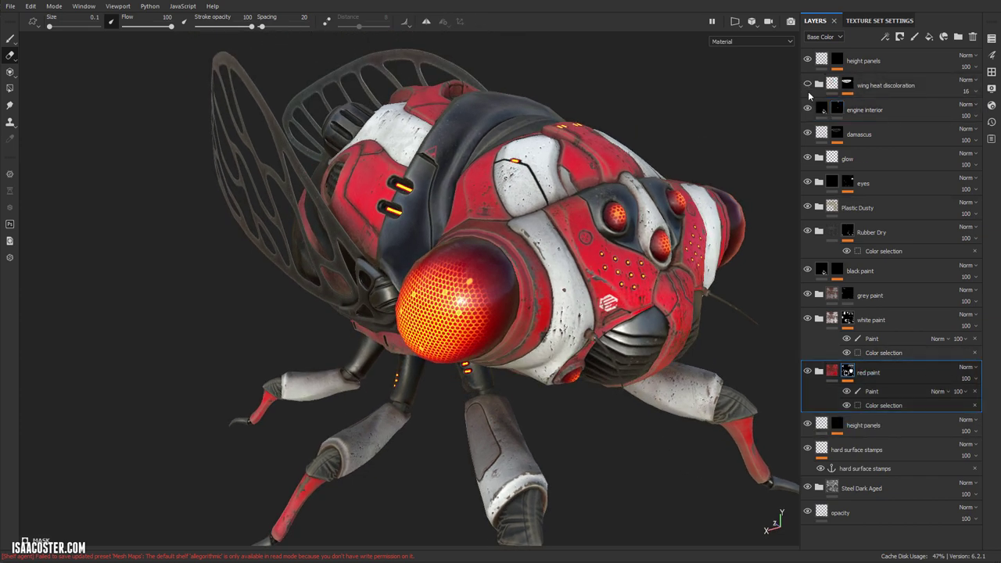
pyautogui.click(809, 109)
pyautogui.click(807, 157)
pyautogui.click(809, 207)
pyautogui.click(808, 231)
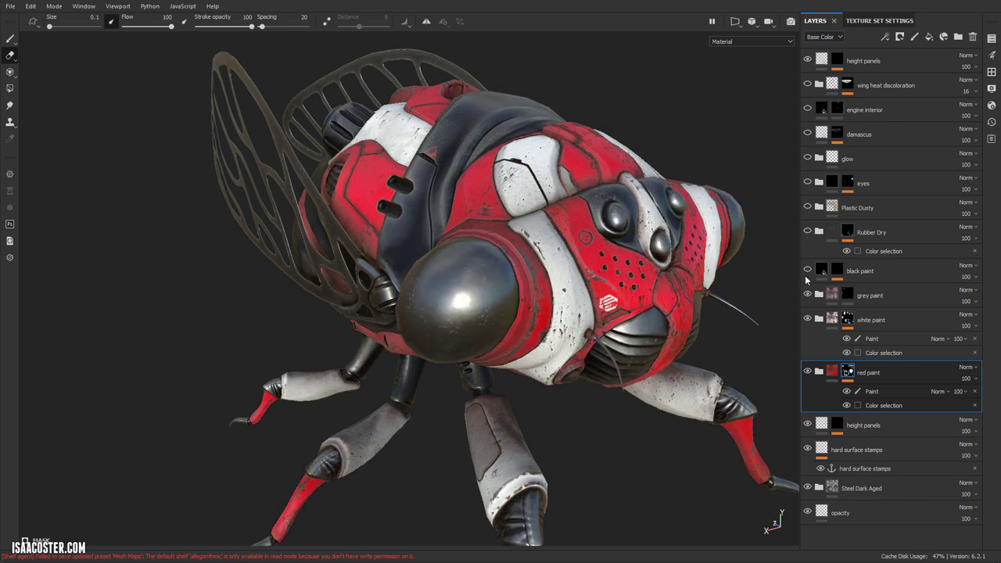
pyautogui.click(808, 320)
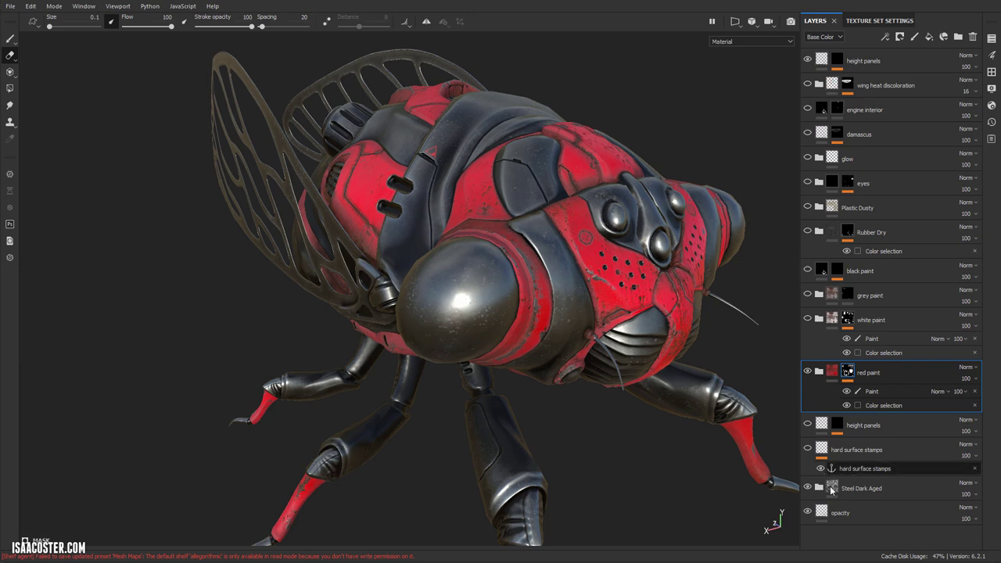
pyautogui.click(809, 373)
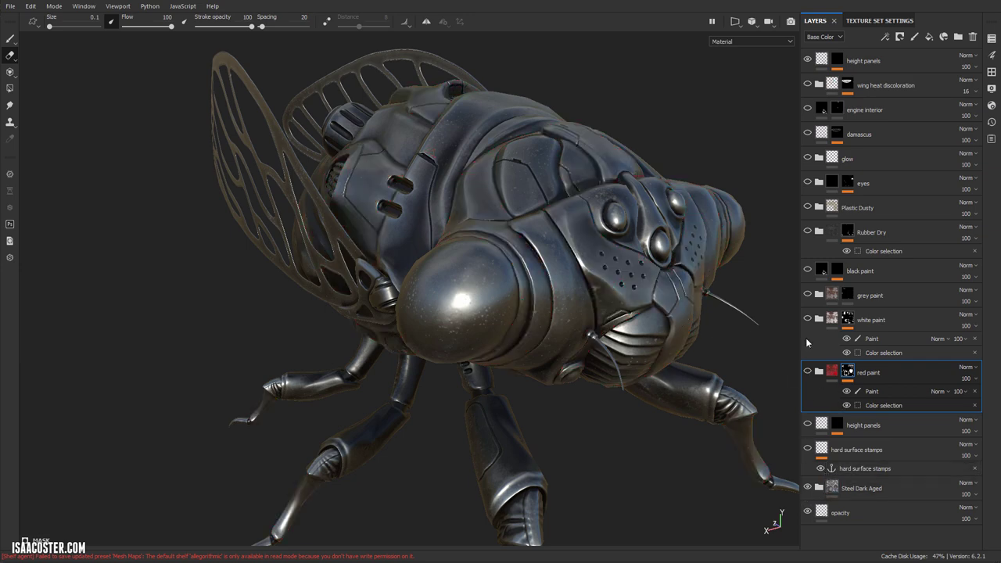
# Select the Steel Dark Aged layer and show the Shelf view
pyautogui.keyDown('alt'); pyautogui.moveTo(665, 344); pyautogui.dragTo(674, 316); pyautogui.keyUp('alt')
pyautogui.keyDown('alt'); pyautogui.moveTo(674, 316); pyautogui.dragTo(393, 301, button='right'); pyautogui.keyUp('alt')
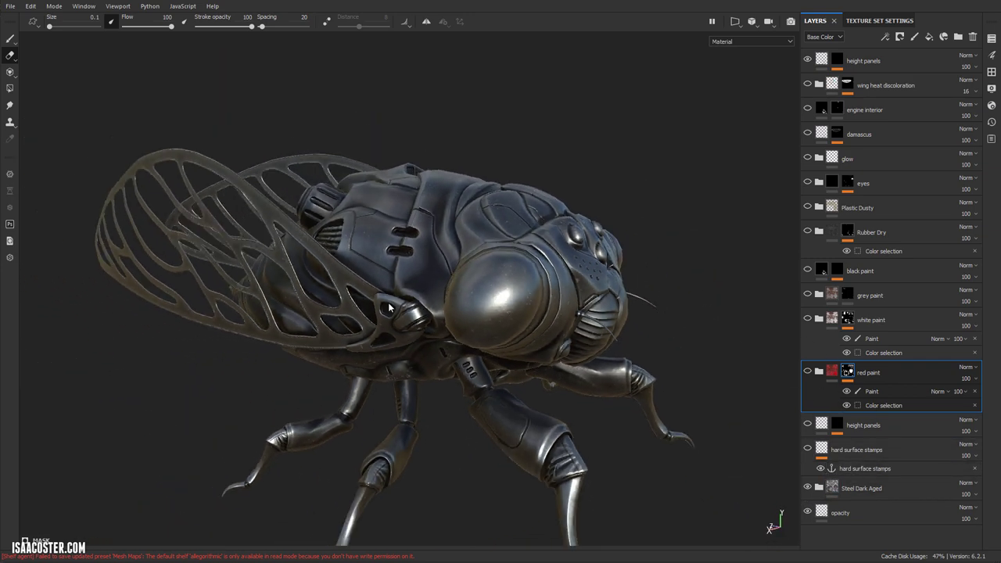
pyautogui.moveTo(392, 301)
pyautogui.keyDown('alt'); pyautogui.mouseDown()
pyautogui.moveTo(440, 225)
pyautogui.moveTo(466, 227)
pyautogui.moveTo(486, 248)
pyautogui.mouseUp(); pyautogui.keyUp('alt')
pyautogui.click(881, 491)
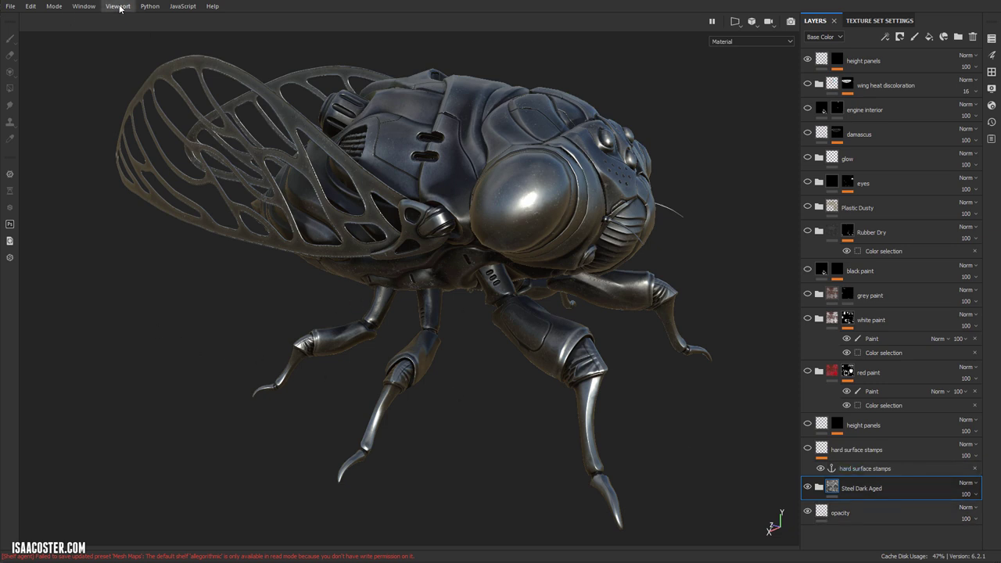
pyautogui.click(92, 8)
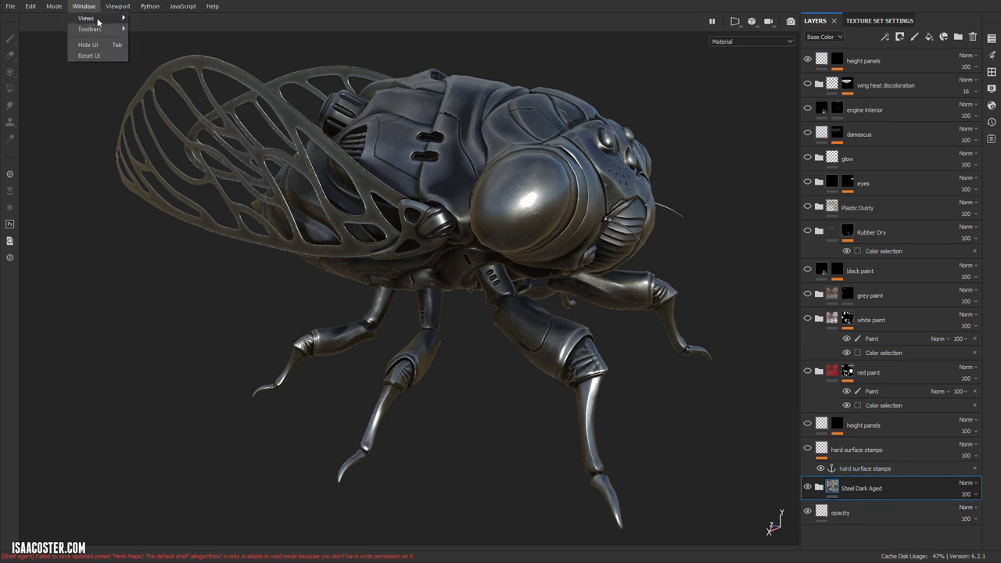
pyautogui.moveTo(97, 24)
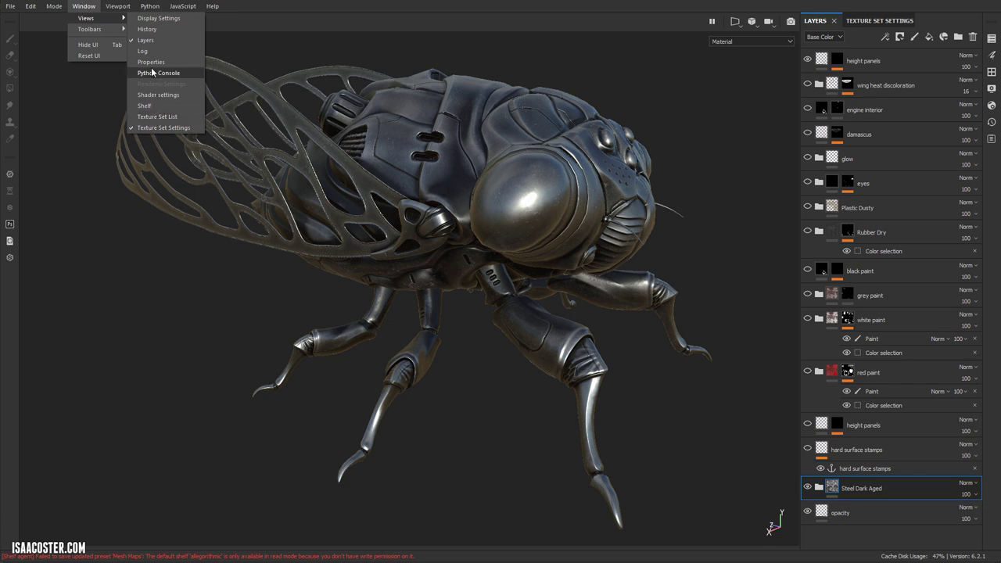
pyautogui.click(147, 106)
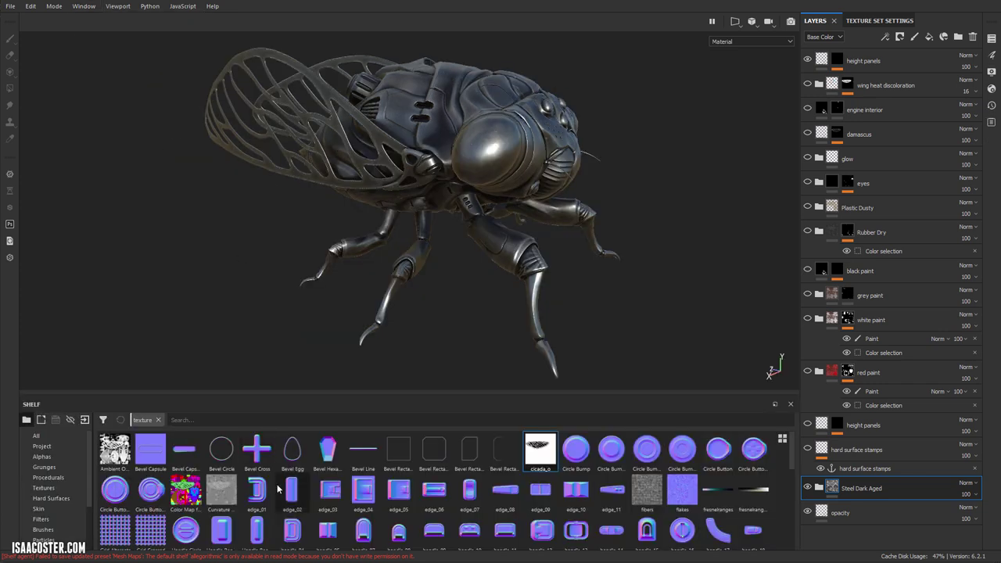
# Browse the shelf's Smart materials down to the steel presets, check them against the Steel Dark Aged layer, and close the shelf
pyautogui.scroll(-3, 66, 508)
pyautogui.click(66, 510)
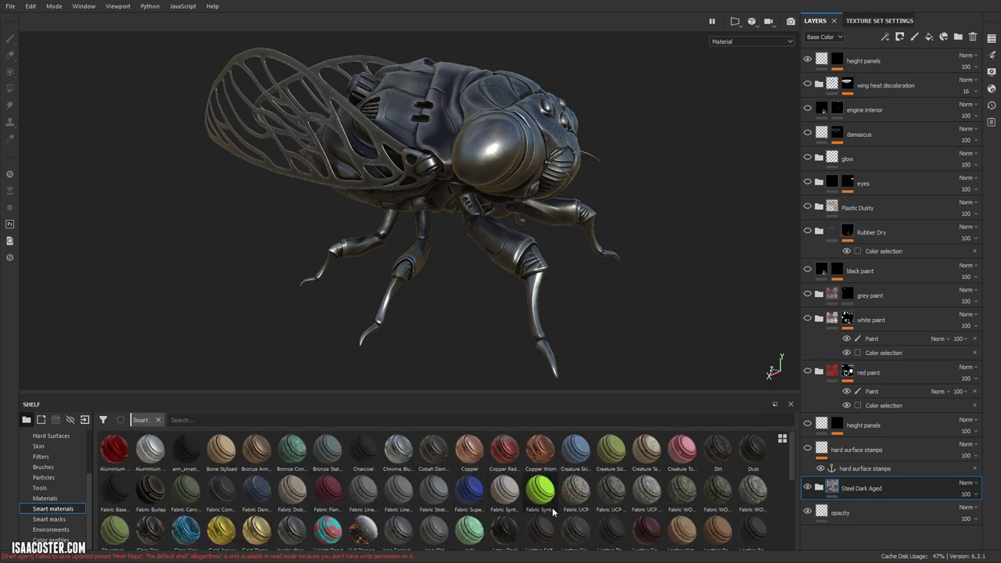
pyautogui.scroll(-5, 572, 504)
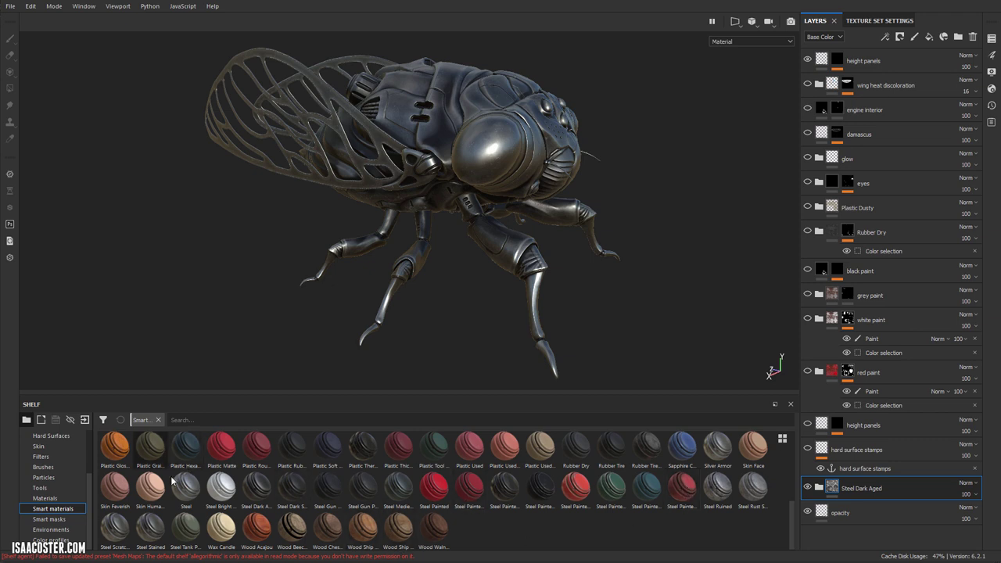
pyautogui.click(849, 485)
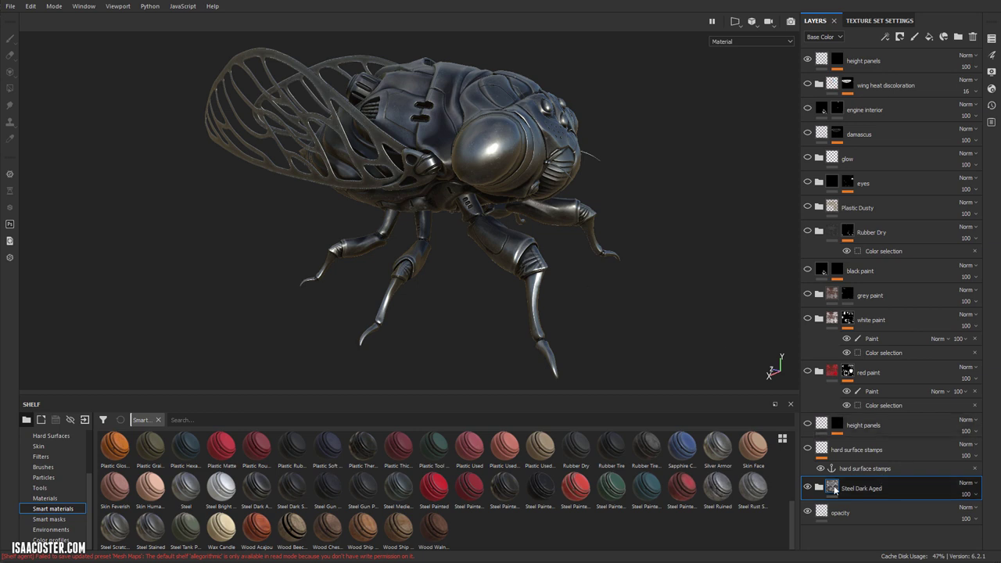
pyautogui.click(790, 405)
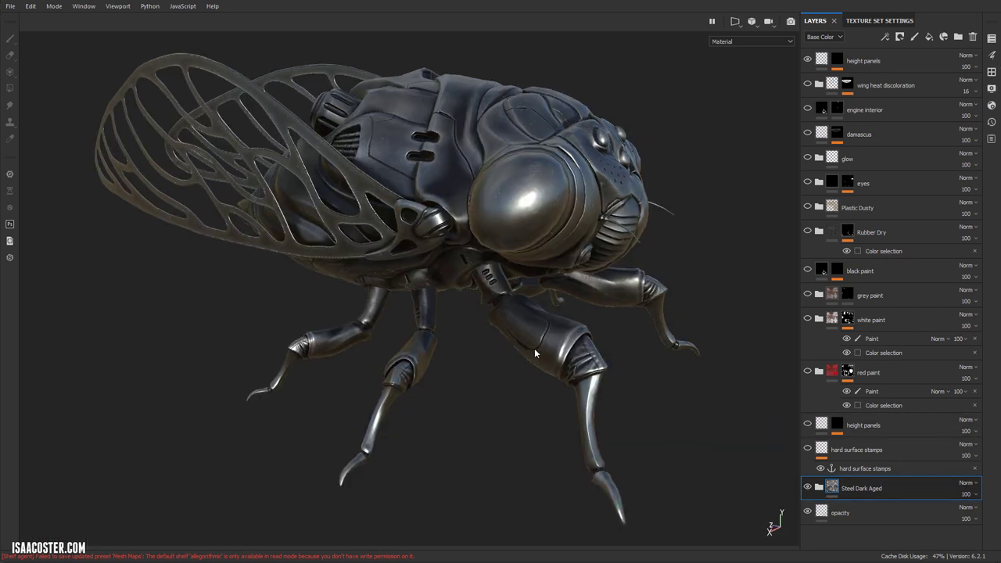
# Examine the sublayers inside the Steel Dark Aged folder, collapse it, and inspect the bare metal surface around the cicada
pyautogui.click(818, 488)
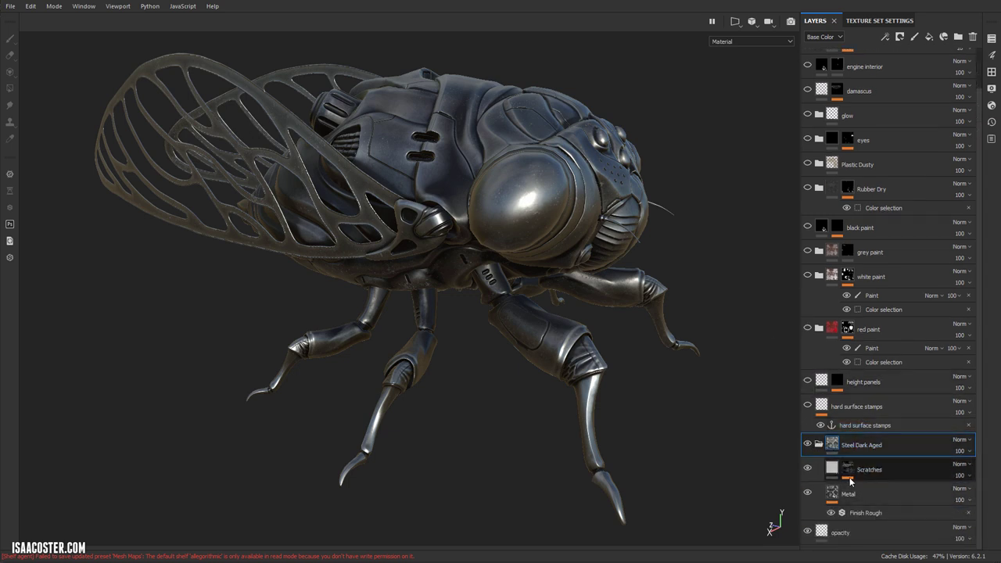
pyautogui.click(819, 445)
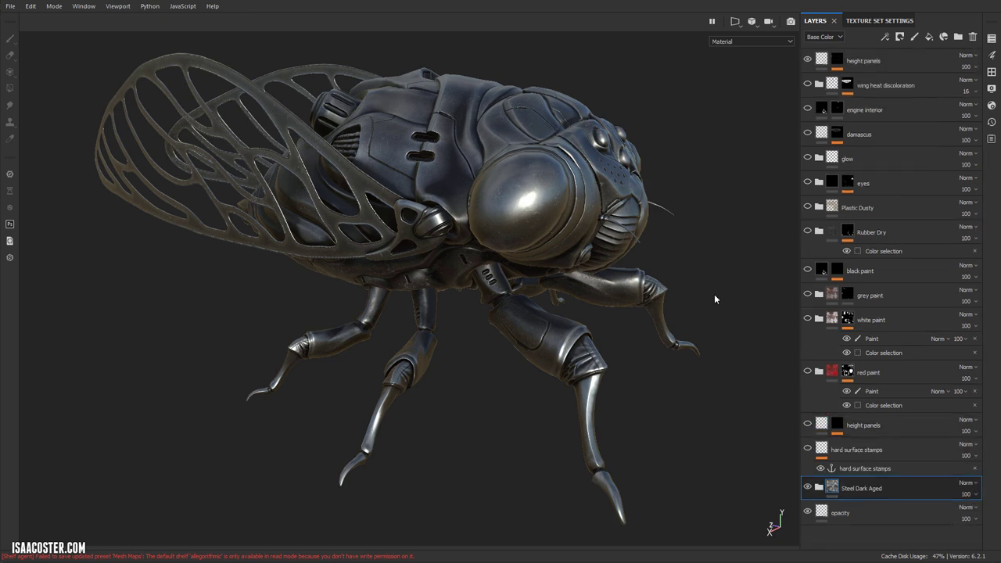
pyautogui.keyDown('alt'); pyautogui.moveTo(715, 298); pyautogui.dragTo(722, 277); pyautogui.keyUp('alt')
pyautogui.moveTo(507, 240)
pyautogui.keyDown('alt'); pyautogui.mouseDown()
pyautogui.moveTo(339, 232)
pyautogui.moveTo(515, 243)
pyautogui.mouseUp(); pyautogui.keyUp('alt')
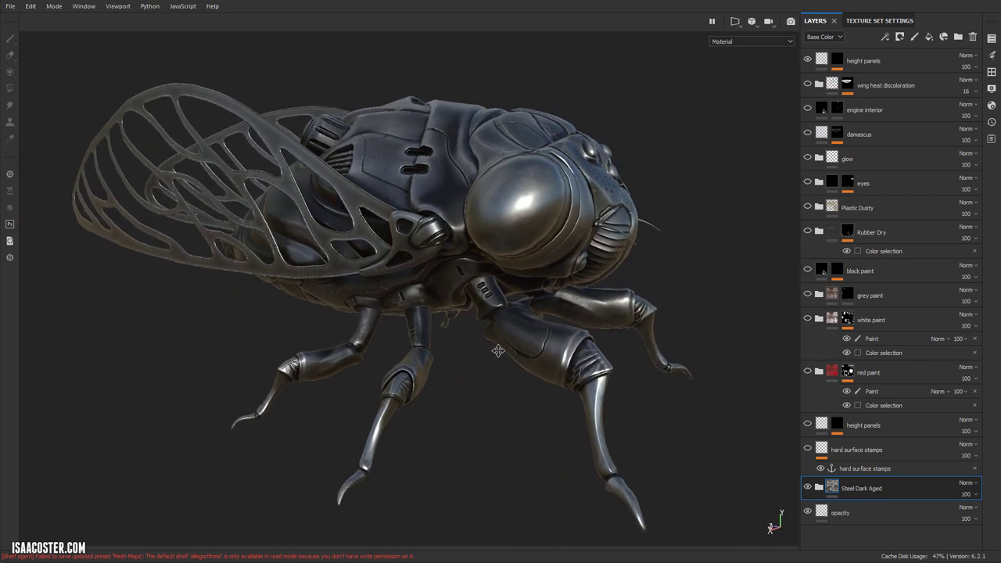
pyautogui.keyDown('alt'); pyautogui.moveTo(505, 346); pyautogui.dragTo(555, 247); pyautogui.keyUp('alt')
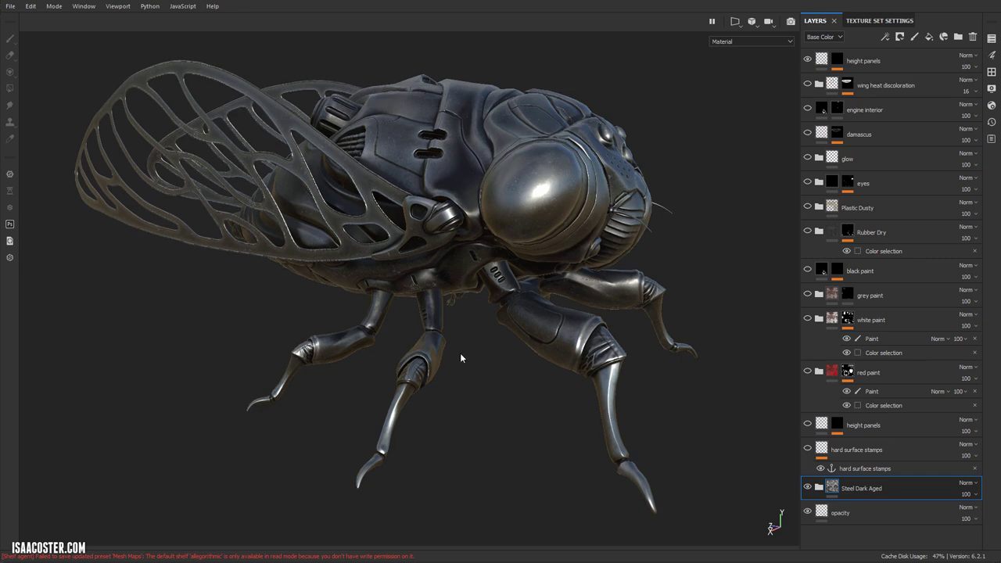
pyautogui.keyDown('alt'); pyautogui.moveTo(460, 355); pyautogui.dragTo(630, 348); pyautogui.keyUp('alt')
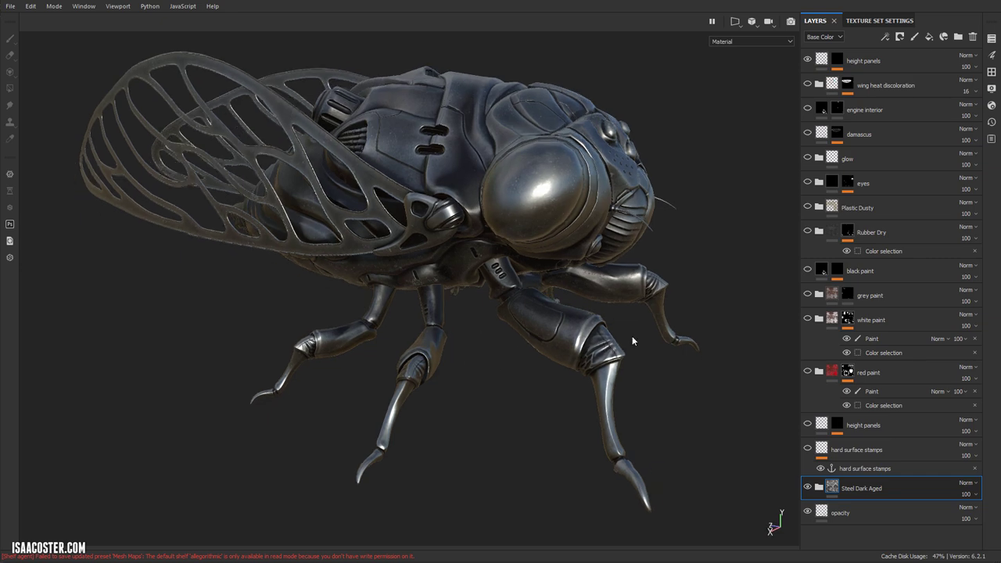
pyautogui.keyDown('alt'); pyautogui.moveTo(493, 210); pyautogui.dragTo(528, 200); pyautogui.keyUp('alt')
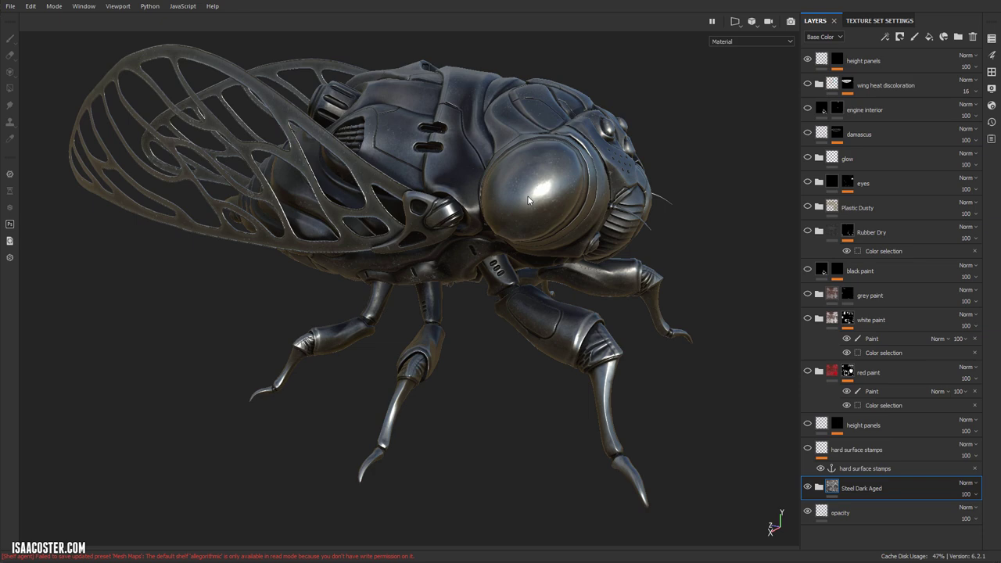
# Make the red paint layer visible again and expand its folder to reveal the sublayers
pyautogui.click(807, 372)
pyautogui.keyDown('alt'); pyautogui.moveTo(584, 241); pyautogui.dragTo(531, 273); pyautogui.keyUp('alt')
pyautogui.click(821, 373)
pyautogui.scroll(-3, 860, 423)
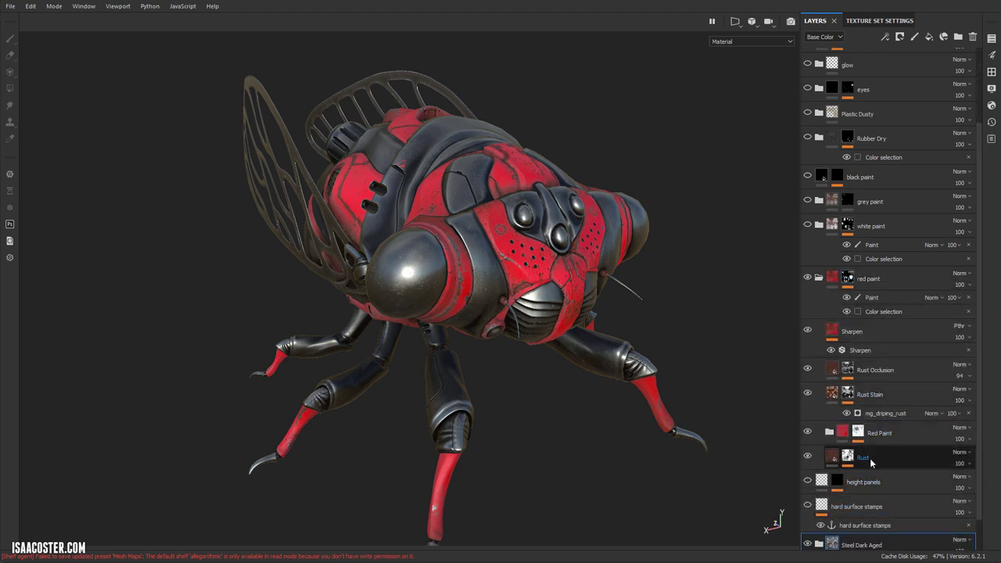
pyautogui.keyDown('alt'); pyautogui.moveTo(542, 381); pyautogui.dragTo(522, 349); pyautogui.keyUp('alt')
pyautogui.scroll(-1, 845, 520)
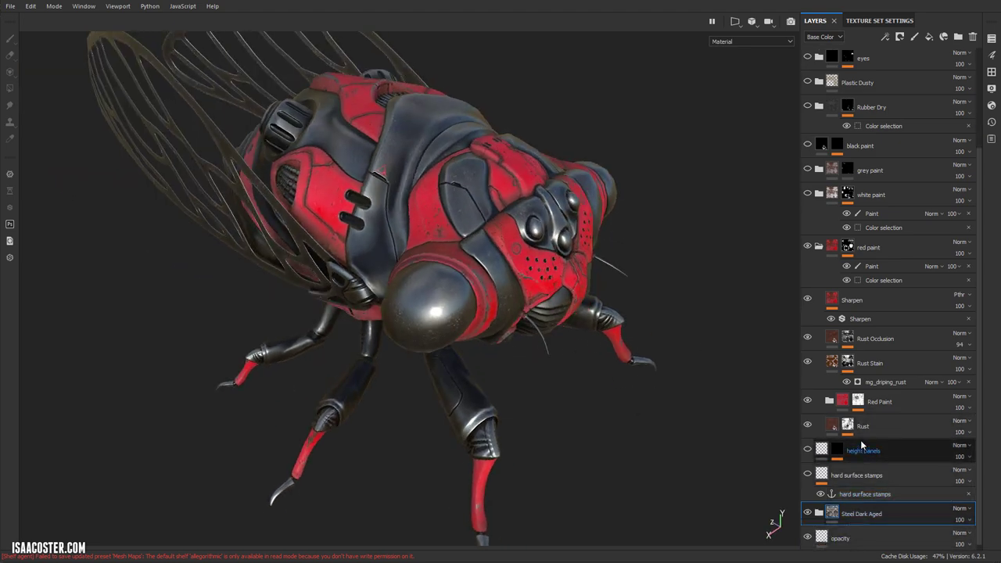
# Examine the red paint folder's Sharpen, Rust Stain and nested Red Paint sublayers, including Shiny Paint, and collapse the folder
pyautogui.click(873, 249)
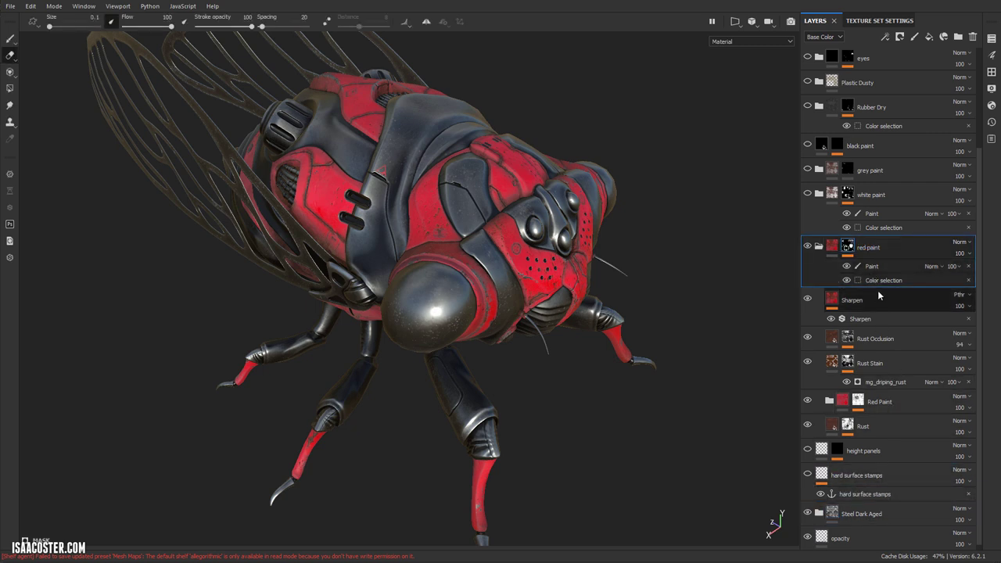
pyautogui.click(896, 321)
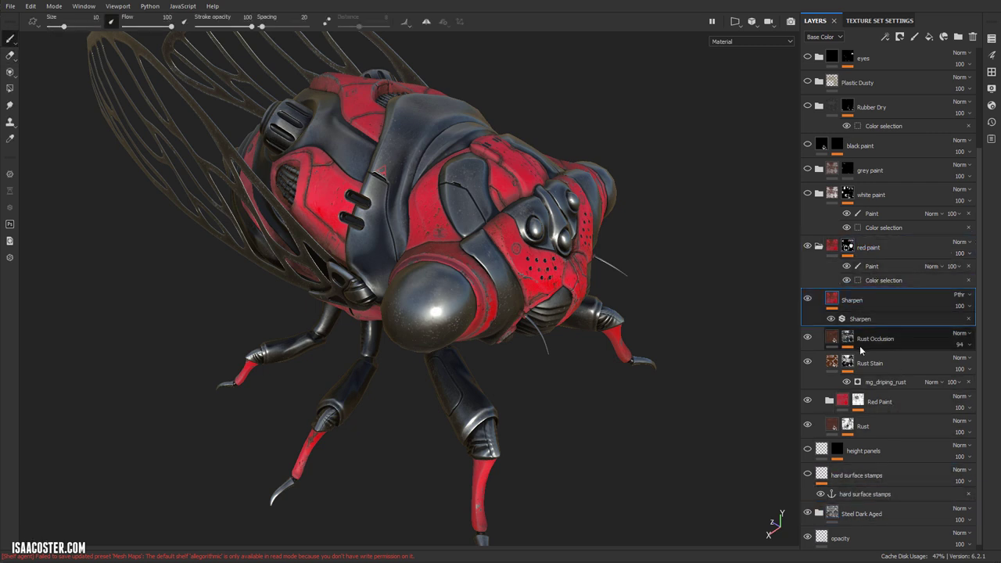
pyautogui.click(900, 365)
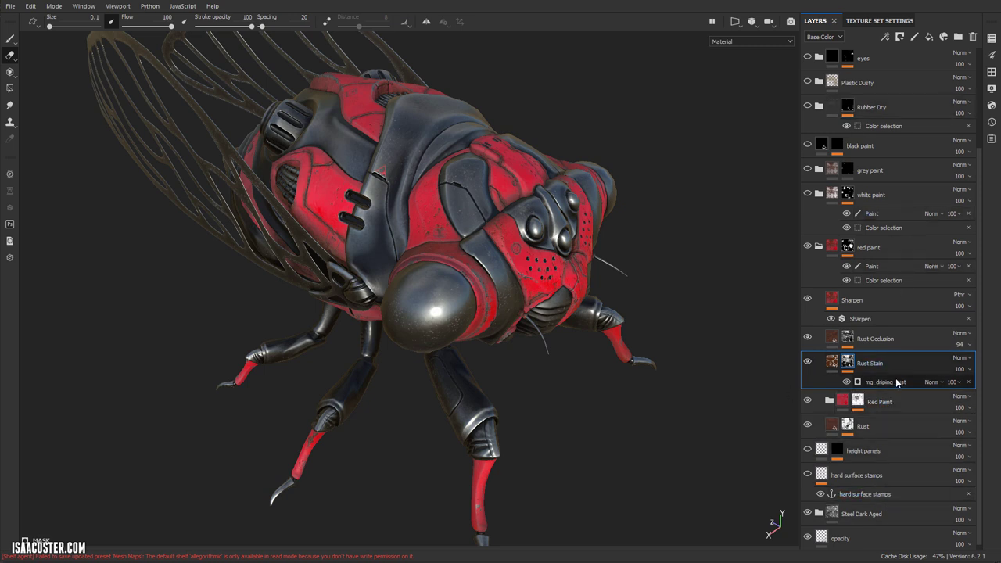
pyautogui.click(829, 401)
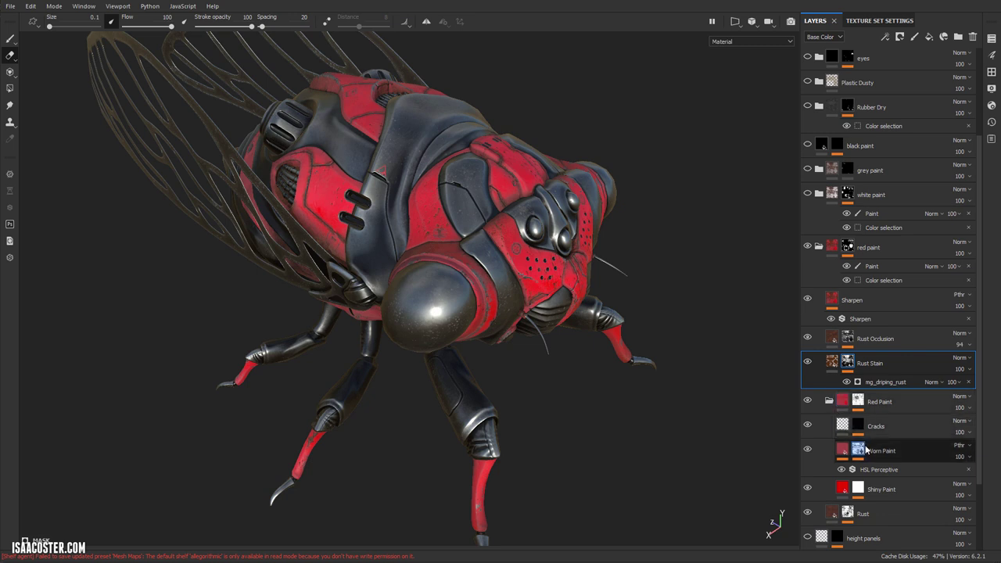
pyautogui.click(842, 488)
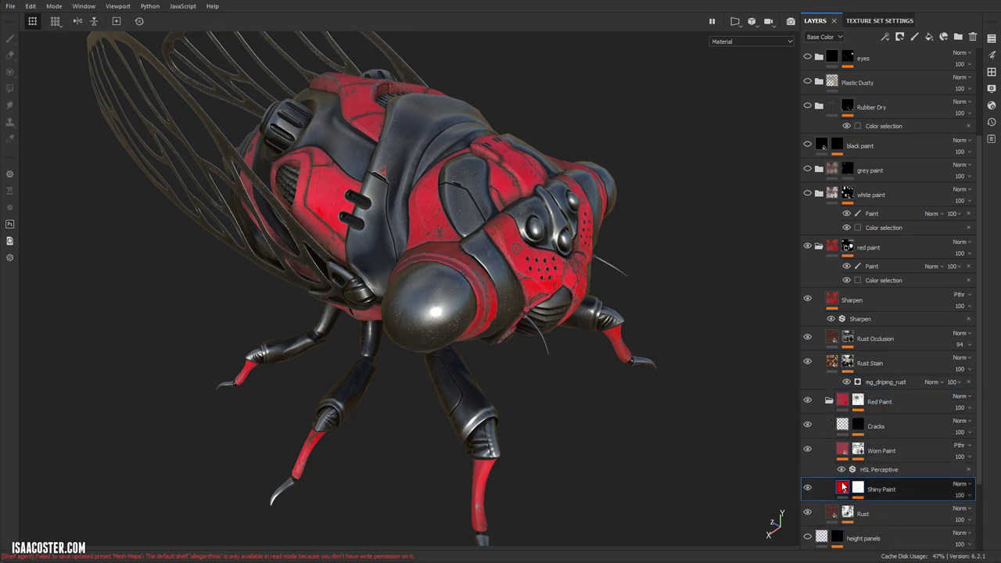
pyautogui.moveTo(512, 239)
pyautogui.keyDown('alt'); pyautogui.mouseDown()
pyautogui.moveTo(391, 168)
pyautogui.moveTo(479, 166)
pyautogui.moveTo(467, 212)
pyautogui.moveTo(502, 230)
pyautogui.mouseUp(); pyautogui.keyUp('alt')
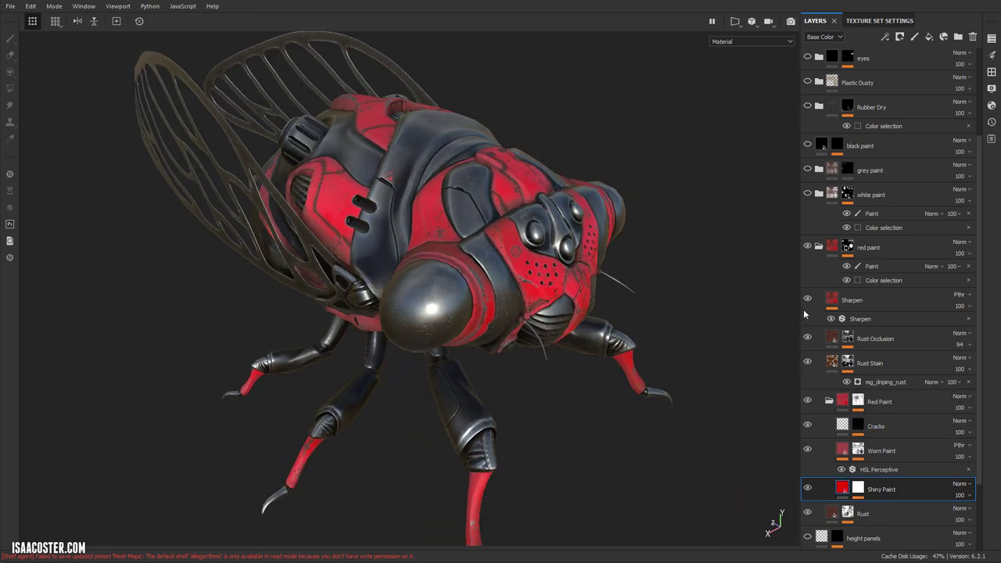
pyautogui.click(820, 248)
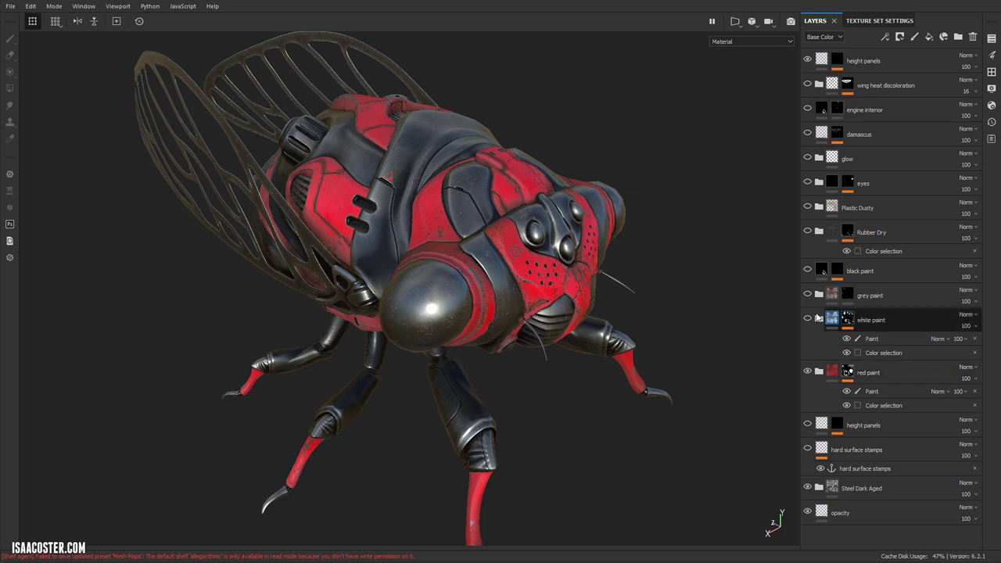
# Make the white paint layer visible again
pyautogui.click(810, 320)
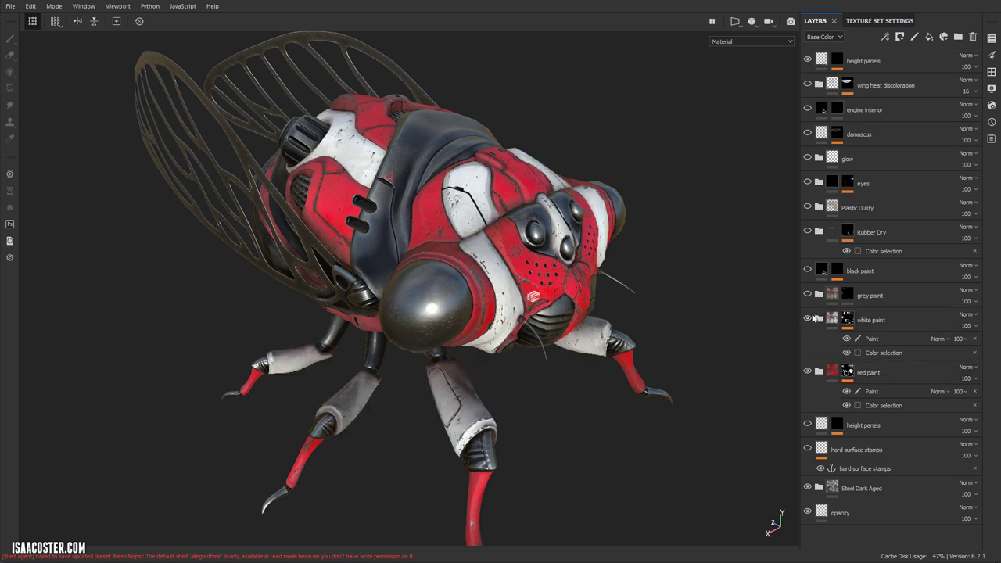
# Make the grey paint layer visible above the white paint and select it to inspect its effect on the cicada
pyautogui.click(868, 372)
pyautogui.click(881, 322)
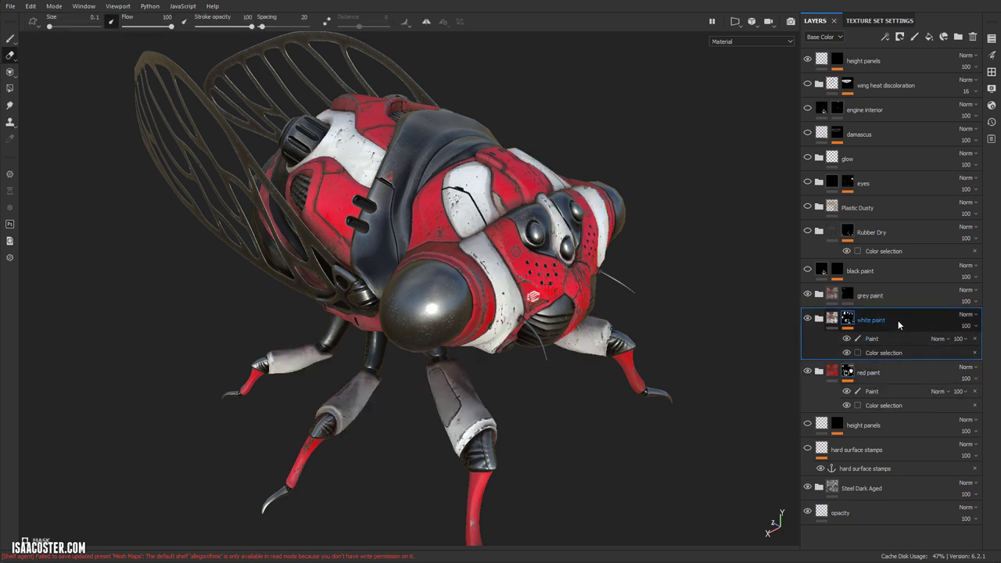
pyautogui.click(862, 297)
pyautogui.keyDown('alt'); pyautogui.moveTo(438, 235); pyautogui.dragTo(383, 348); pyautogui.keyUp('alt')
pyautogui.keyDown('alt'); pyautogui.moveTo(558, 159); pyautogui.dragTo(547, 262); pyautogui.keyUp('alt')
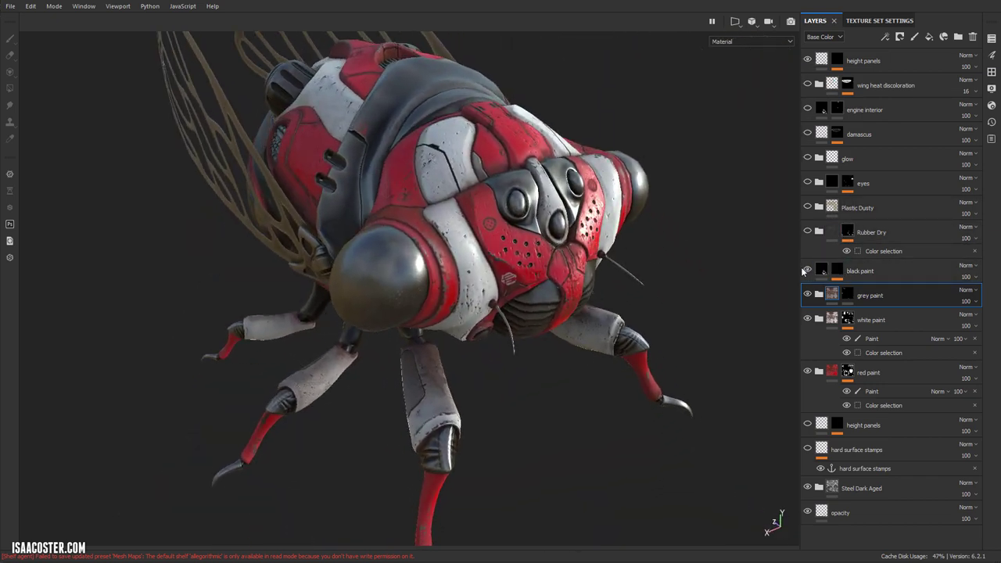
# Show the black paint layer, check its contribution around the model, and delete the layer
pyautogui.keyDown('alt'); pyautogui.moveTo(486, 327); pyautogui.dragTo(438, 321); pyautogui.keyUp('alt')
pyautogui.keyDown('alt'); pyautogui.click(836, 270); pyautogui.keyUp('alt')
pyautogui.moveTo(618, 219)
pyautogui.keyDown('alt'); pyautogui.mouseDown()
pyautogui.moveTo(673, 168)
pyautogui.moveTo(651, 351)
pyautogui.moveTo(669, 336)
pyautogui.mouseUp(); pyautogui.keyUp('alt')
pyautogui.click(898, 268)
pyautogui.press('Delete')
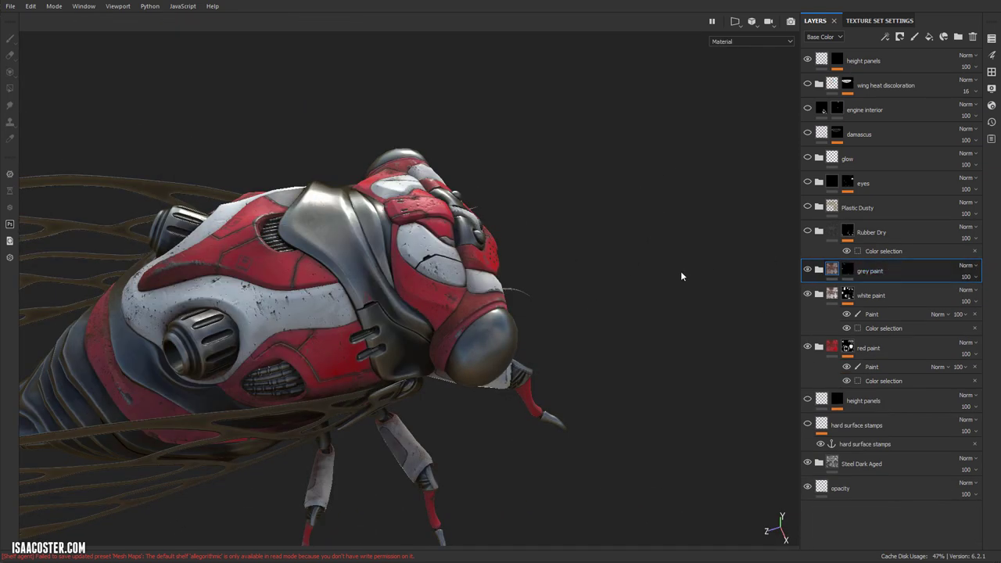
# Make the Rubber Dry layer visible and inspect the rubber parts up close around the cicada's side and head
pyautogui.keyDown('alt'); pyautogui.moveTo(494, 224); pyautogui.dragTo(563, 252); pyautogui.keyUp('alt')
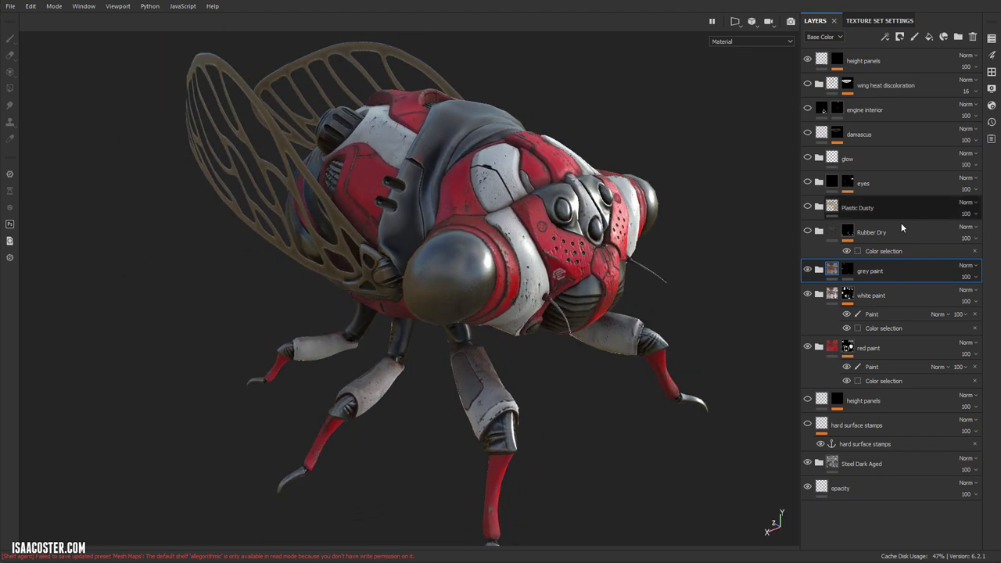
pyautogui.click(808, 232)
pyautogui.keyDown('alt'); pyautogui.moveTo(665, 337); pyautogui.dragTo(755, 301); pyautogui.keyUp('alt')
pyautogui.keyDown('alt'); pyautogui.moveTo(754, 301); pyautogui.dragTo(919, 307, button='right'); pyautogui.keyUp('alt')
pyautogui.moveTo(651, 311)
pyautogui.keyDown('alt'); pyautogui.mouseDown(button='right')
pyautogui.moveTo(666, 309)
pyautogui.moveTo(639, 313)
pyautogui.mouseUp(button='right'); pyautogui.keyUp('alt')
pyautogui.keyDown('alt'); pyautogui.moveTo(547, 319); pyautogui.dragTo(599, 324); pyautogui.keyUp('alt')
pyautogui.keyDown('alt'); pyautogui.moveTo(686, 320); pyautogui.dragTo(465, 286); pyautogui.keyUp('alt')
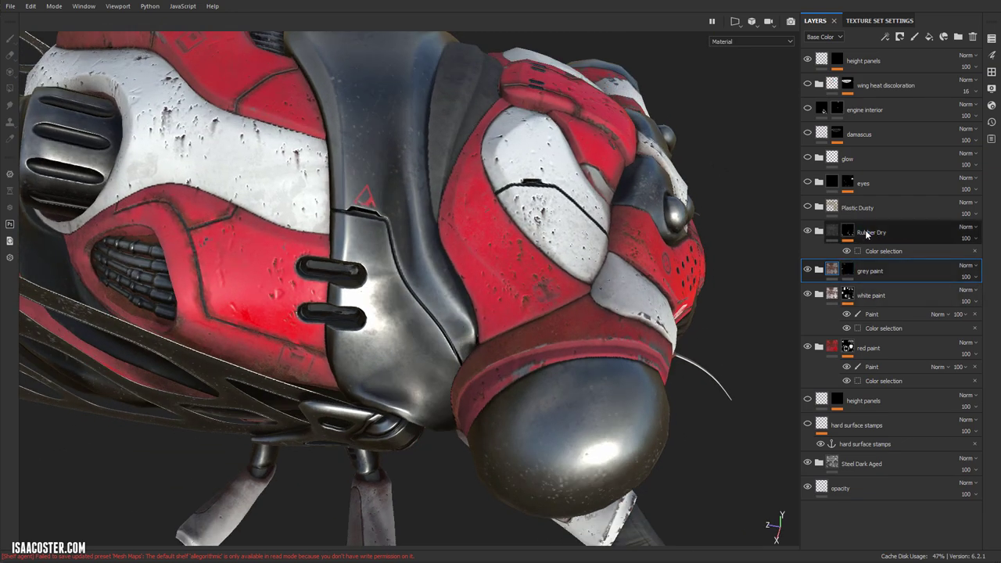
# Make the Plastic Dusty layer visible and expand its folder to reveal the Dust and Dirt Edges sublayers
pyautogui.click(808, 209)
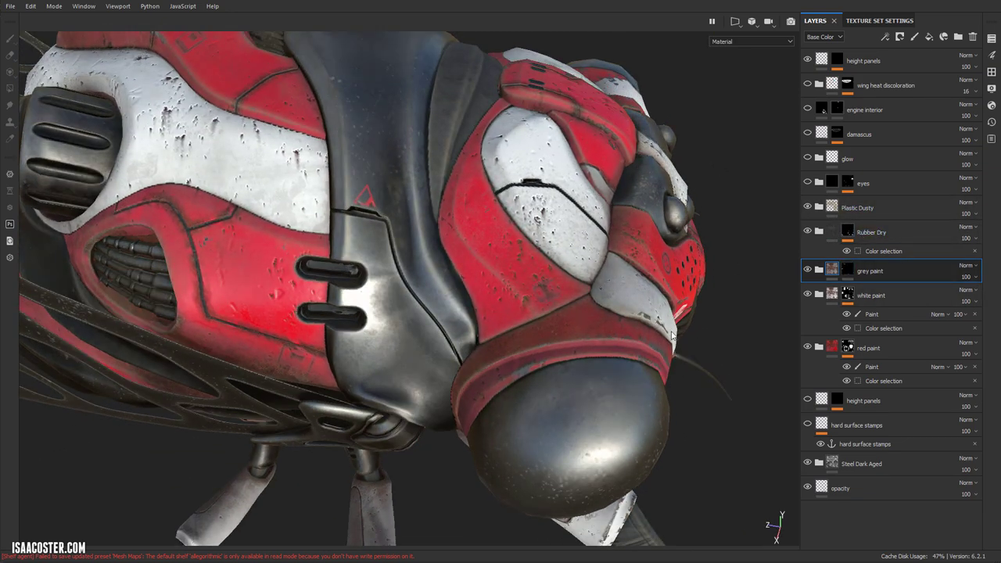
pyautogui.scroll(-5, 664, 381)
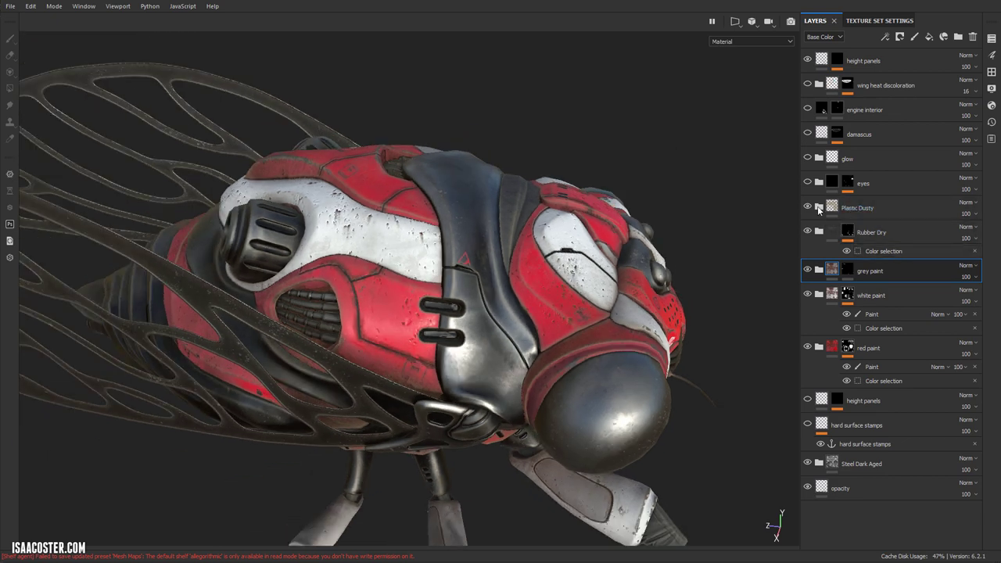
pyautogui.click(819, 207)
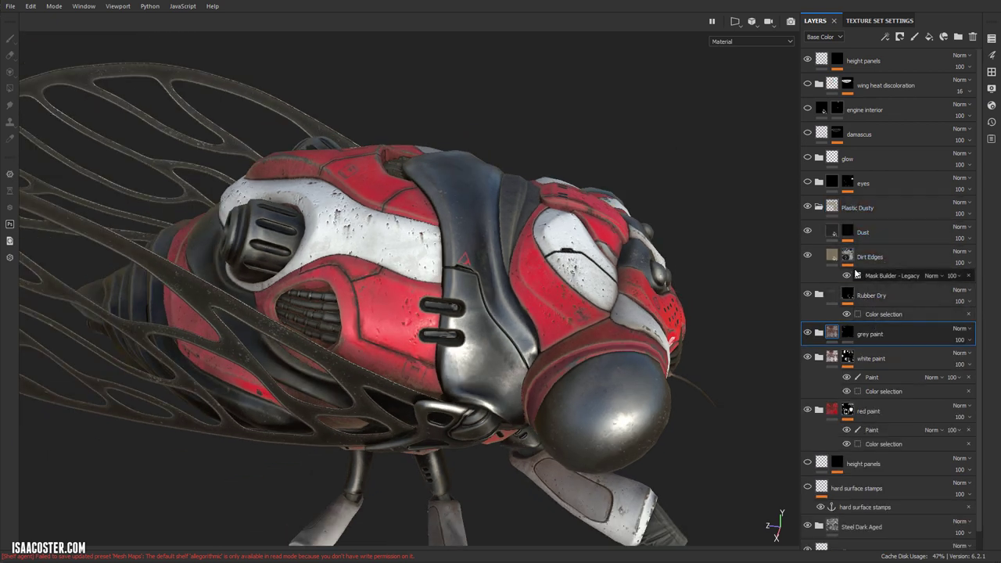
# Examine the dust and dirt on the cicada's underside and legs, select the Dirt Edges mask, and collapse the Plastic Dusty folder
pyautogui.keyDown('alt'); pyautogui.moveTo(579, 334); pyautogui.dragTo(537, 349); pyautogui.keyUp('alt')
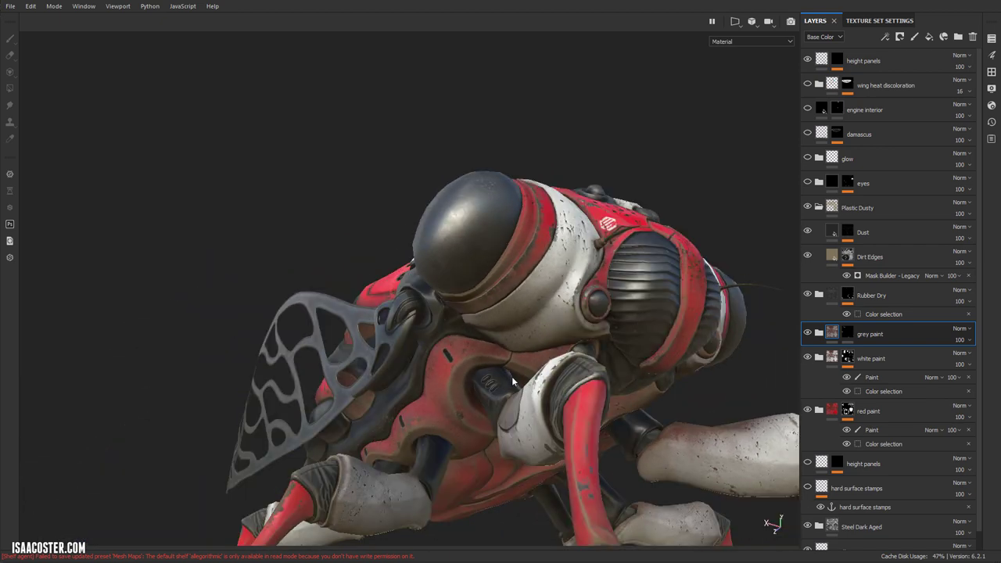
pyautogui.keyDown('alt'); pyautogui.moveTo(525, 388); pyautogui.dragTo(558, 253); pyautogui.keyUp('alt')
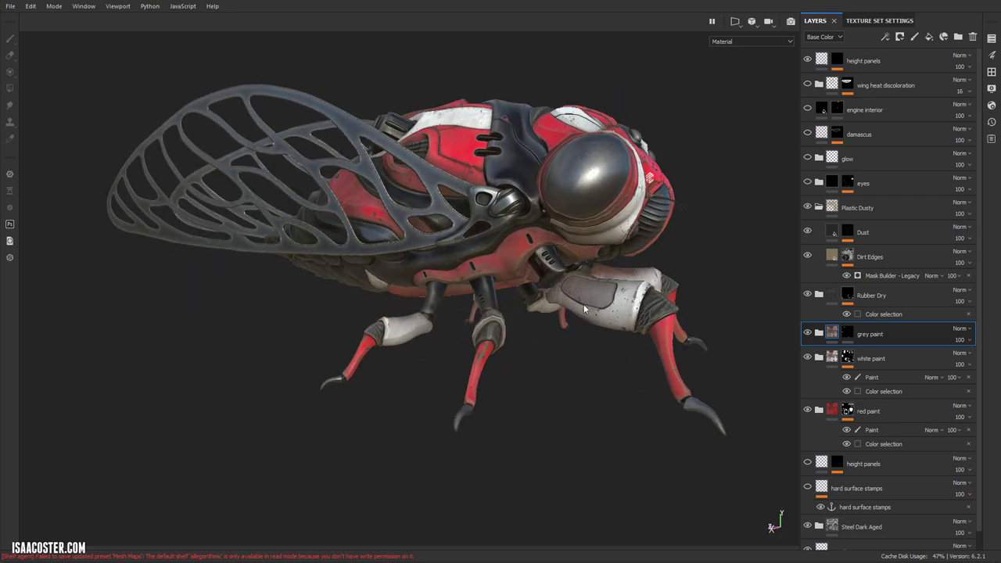
pyautogui.keyDown('alt'); pyautogui.moveTo(591, 288); pyautogui.dragTo(496, 362); pyautogui.keyUp('alt')
pyautogui.keyDown('alt'); pyautogui.moveTo(496, 361); pyautogui.dragTo(720, 384, button='right'); pyautogui.keyUp('alt')
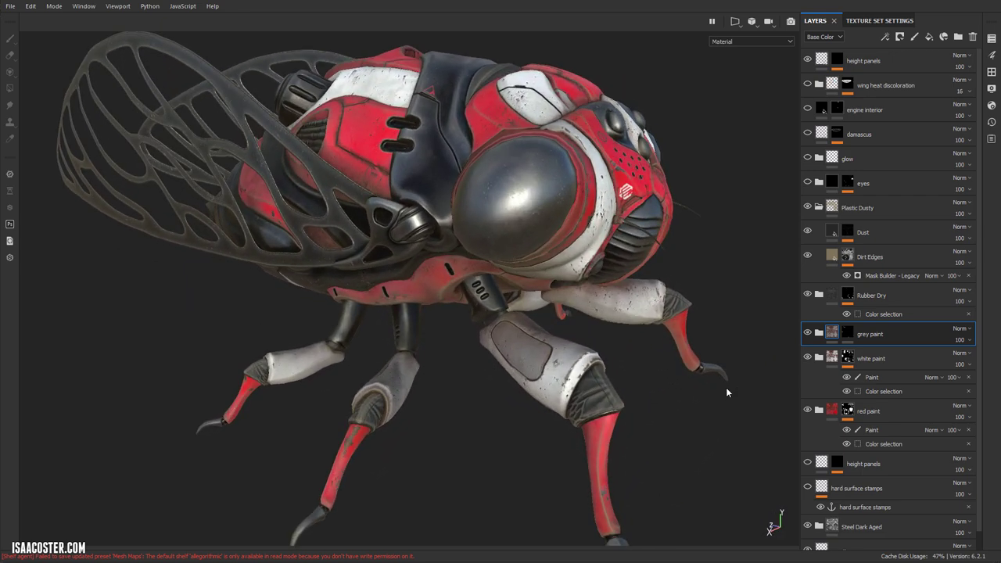
pyautogui.click(896, 249)
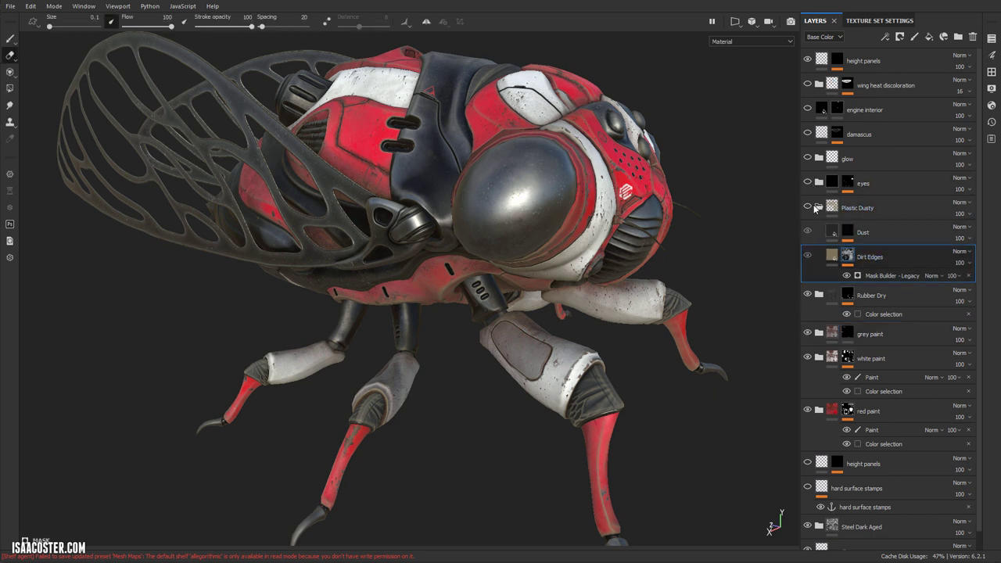
pyautogui.click(817, 208)
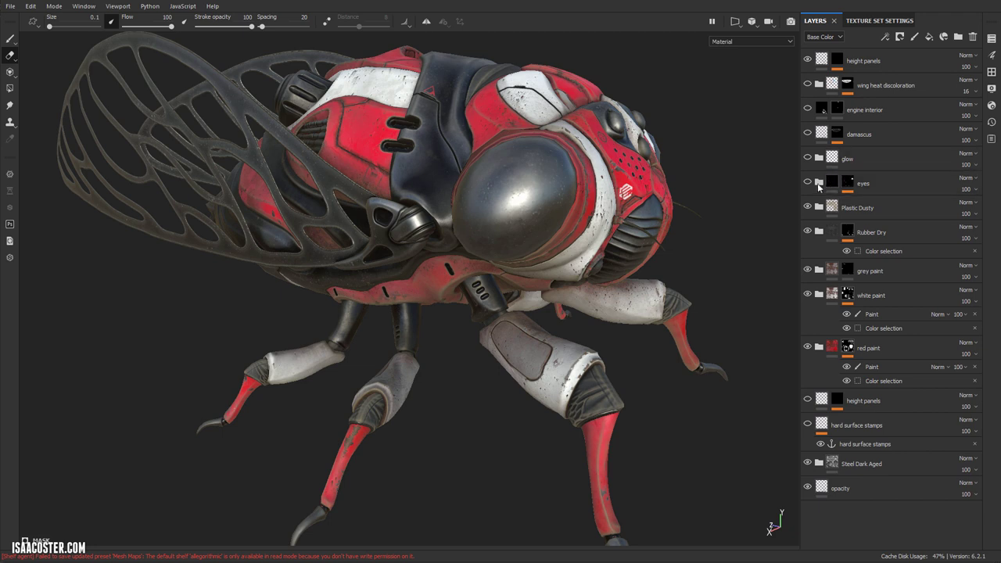
# Expand the eyes folder, make it visible, and collapse its little eye color and hex mask subfolders
pyautogui.click(819, 182)
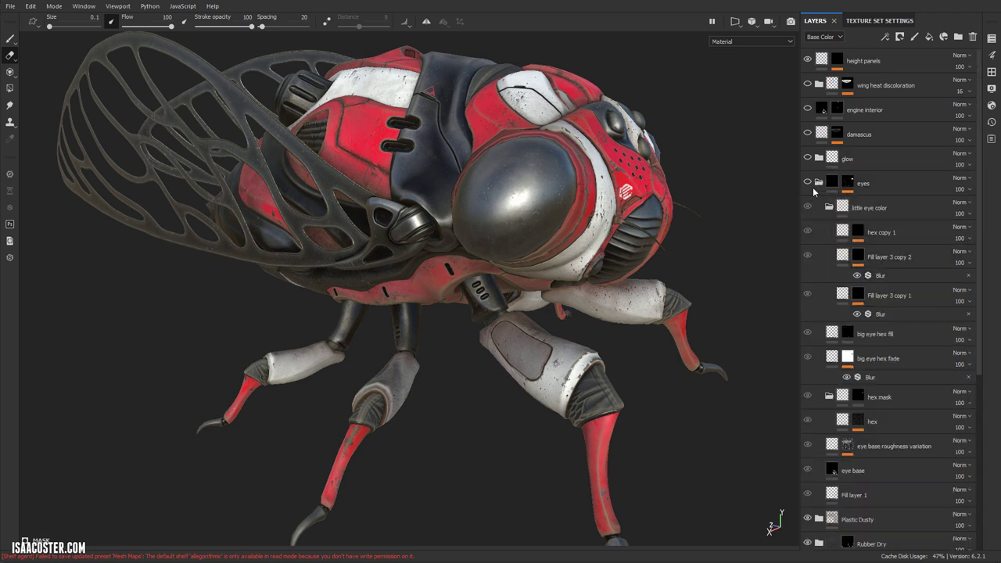
pyautogui.click(808, 183)
pyautogui.click(829, 207)
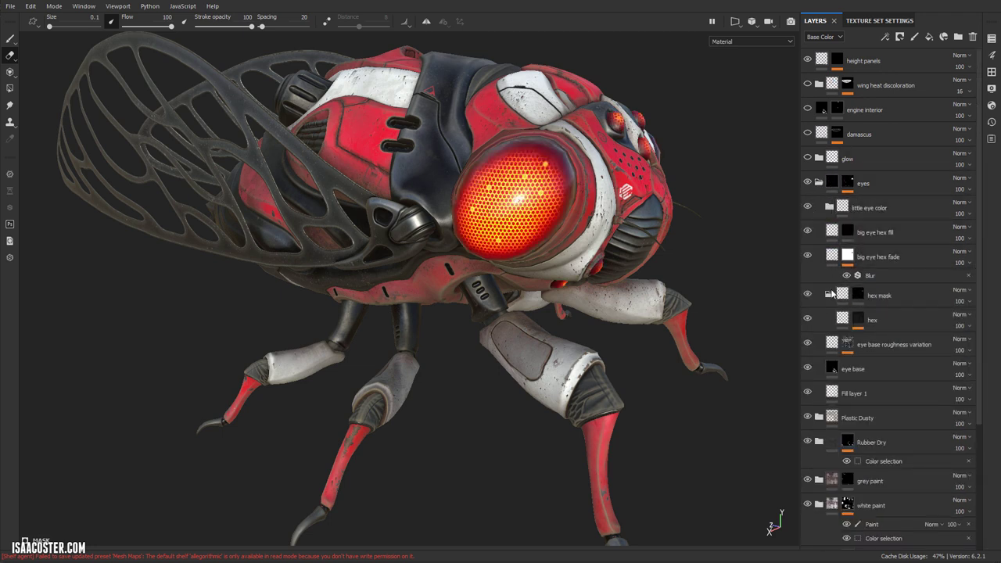
pyautogui.click(830, 295)
pyautogui.moveTo(500, 219)
pyautogui.keyDown('alt'); pyautogui.mouseDown()
pyautogui.moveTo(542, 210)
pyautogui.moveTo(485, 227)
pyautogui.mouseUp(); pyautogui.keyUp('alt')
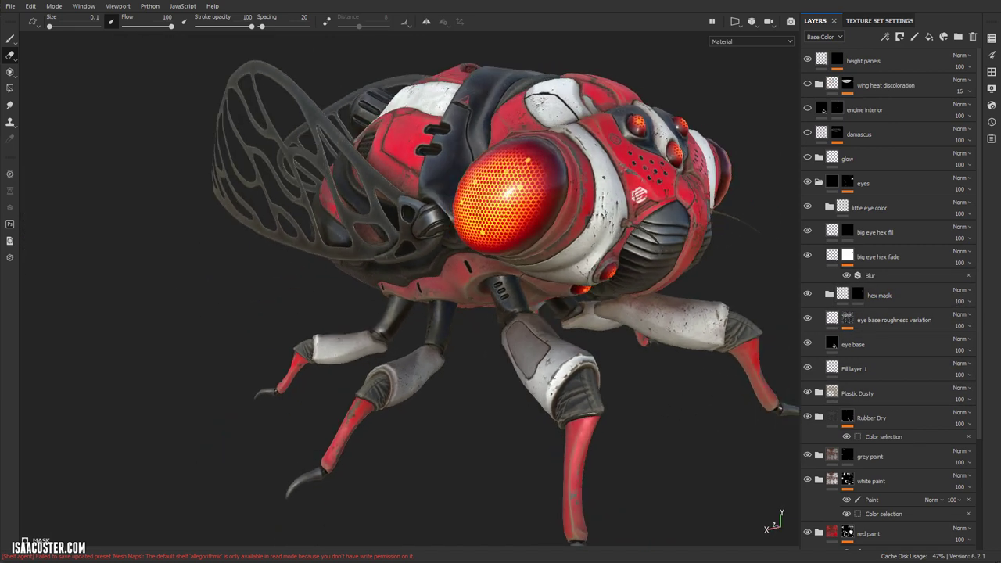
# Select the eye base layer and display the Properties panel to show its fill settings
pyautogui.click(874, 341)
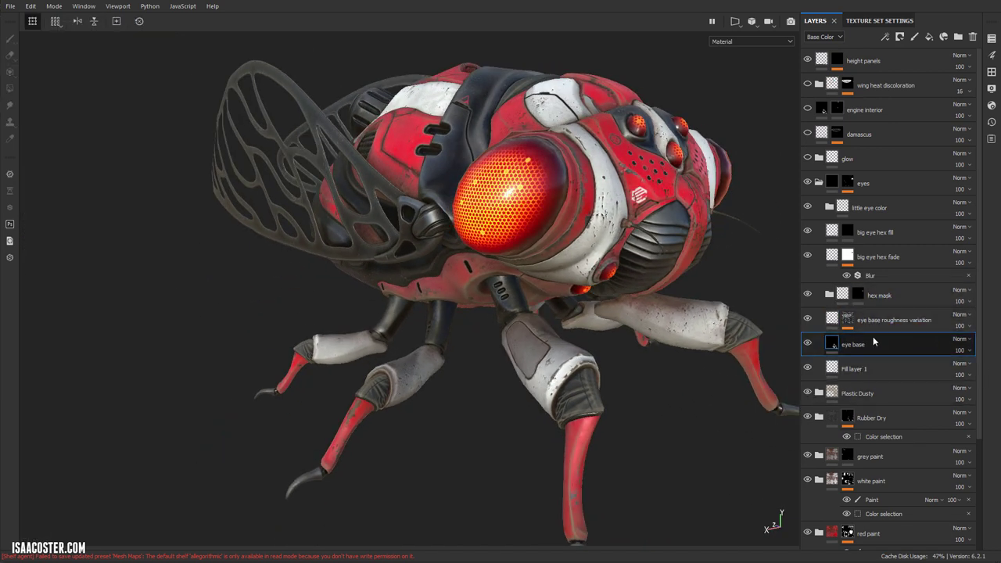
pyautogui.click(93, 8)
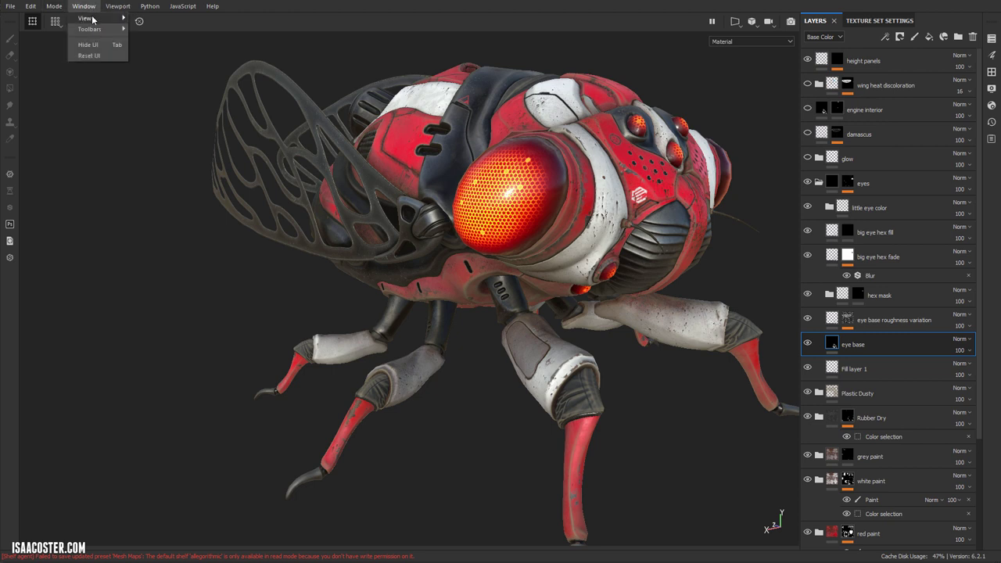
pyautogui.moveTo(87, 18)
pyautogui.click(153, 62)
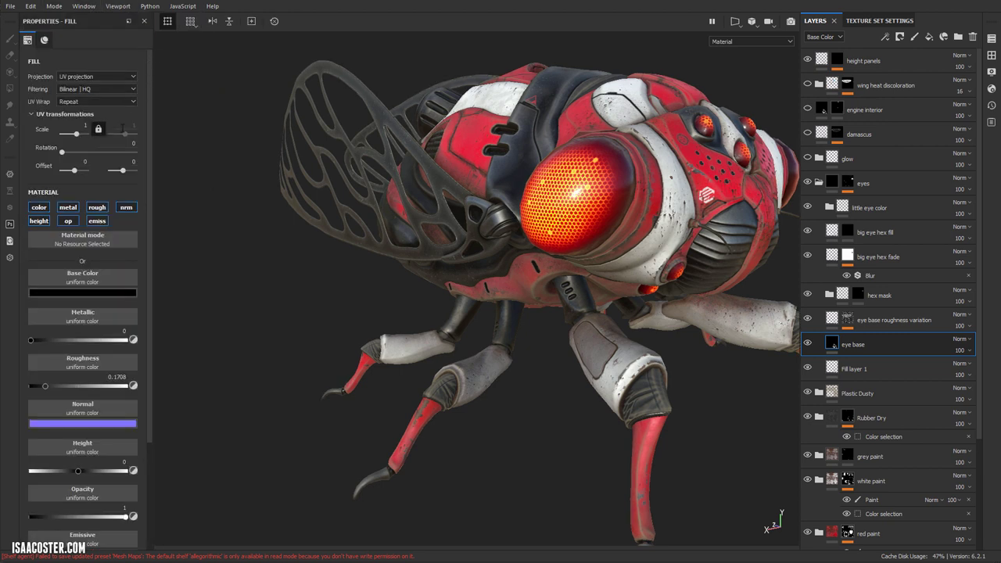
# Hide the eye base roughness variation, hex mask, big eye hex fade, big eye hex fill and little eye color layers, keeping the eyes folder visible
pyautogui.click(808, 318)
pyautogui.click(808, 294)
pyautogui.click(807, 256)
pyautogui.click(808, 231)
pyautogui.click(808, 208)
pyautogui.click(818, 182)
pyautogui.click(808, 181)
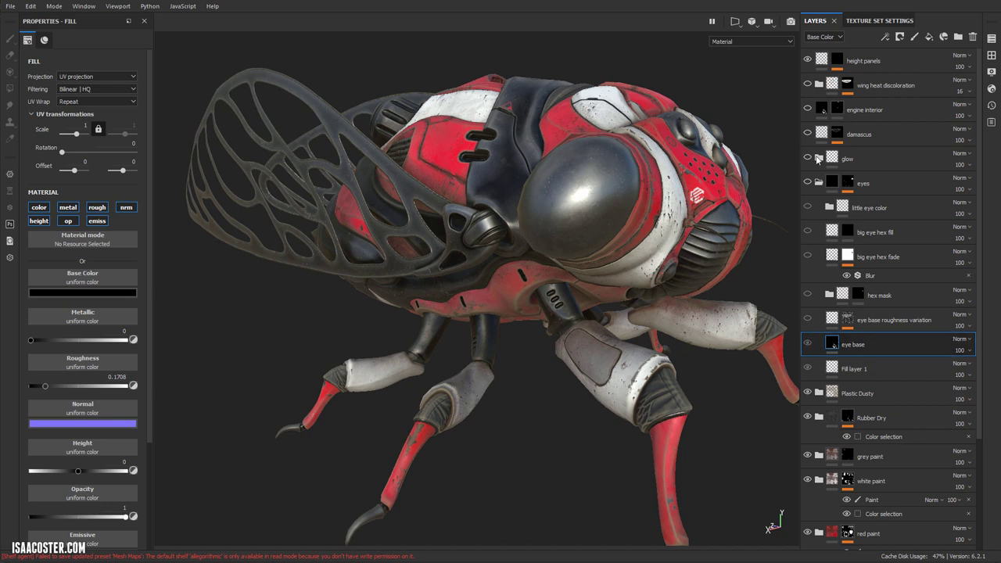
pyautogui.click(807, 184)
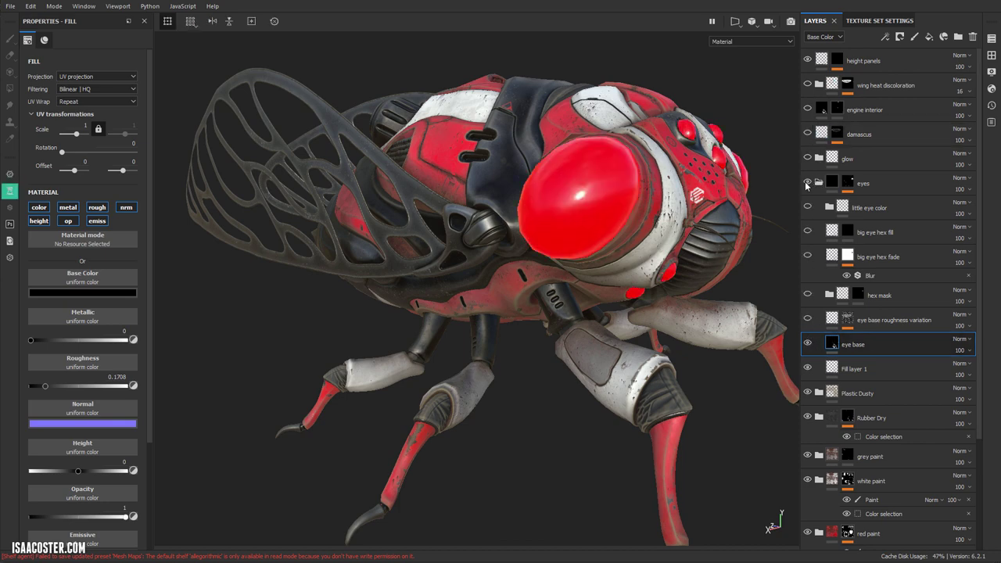
# Hide the eye base layer, select Fill layer 1, and toggle its visibility to compare its emissive effect on the eyes
pyautogui.moveTo(641, 227)
pyautogui.keyDown('alt'); pyautogui.mouseDown()
pyautogui.moveTo(510, 204)
pyautogui.moveTo(653, 234)
pyautogui.mouseUp(); pyautogui.keyUp('alt')
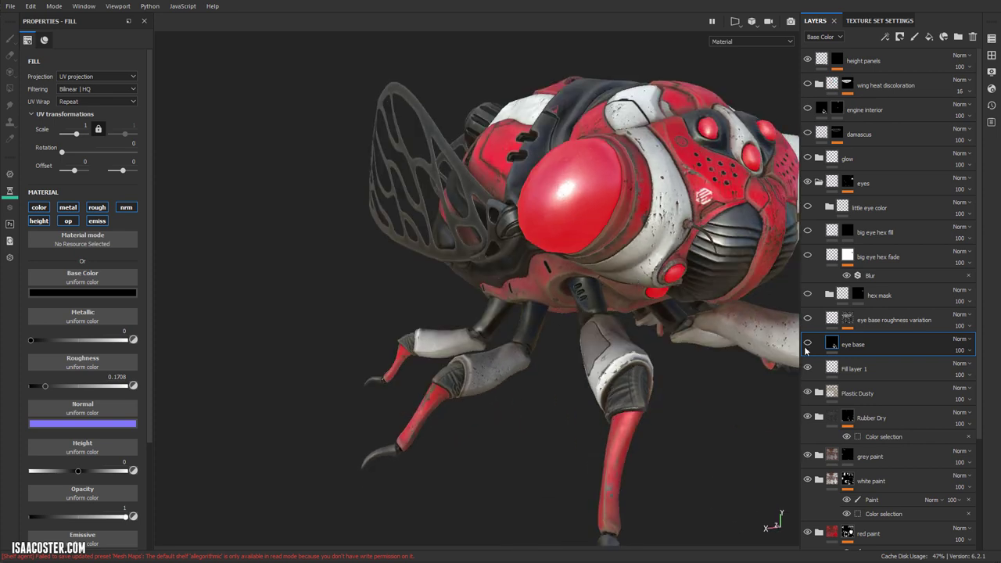
pyautogui.click(861, 378)
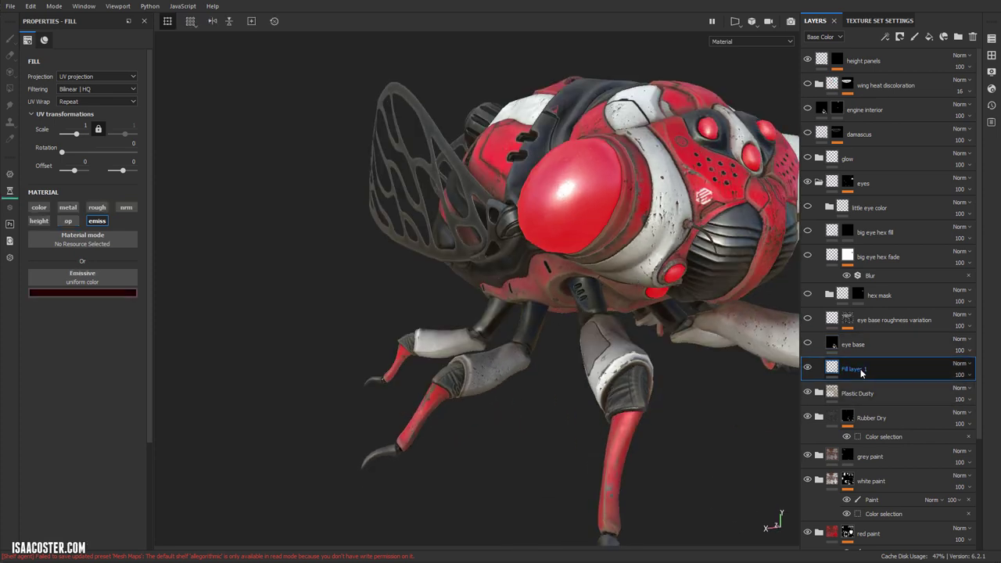
pyautogui.hotkey('ctrl', 's')
pyautogui.click(808, 369)
pyautogui.click(808, 368)
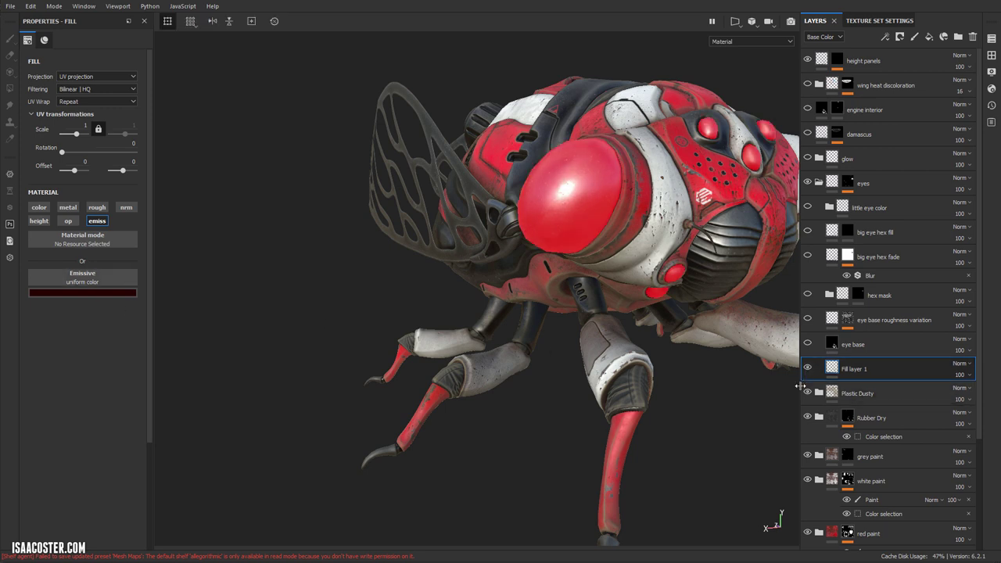
pyautogui.click(808, 368)
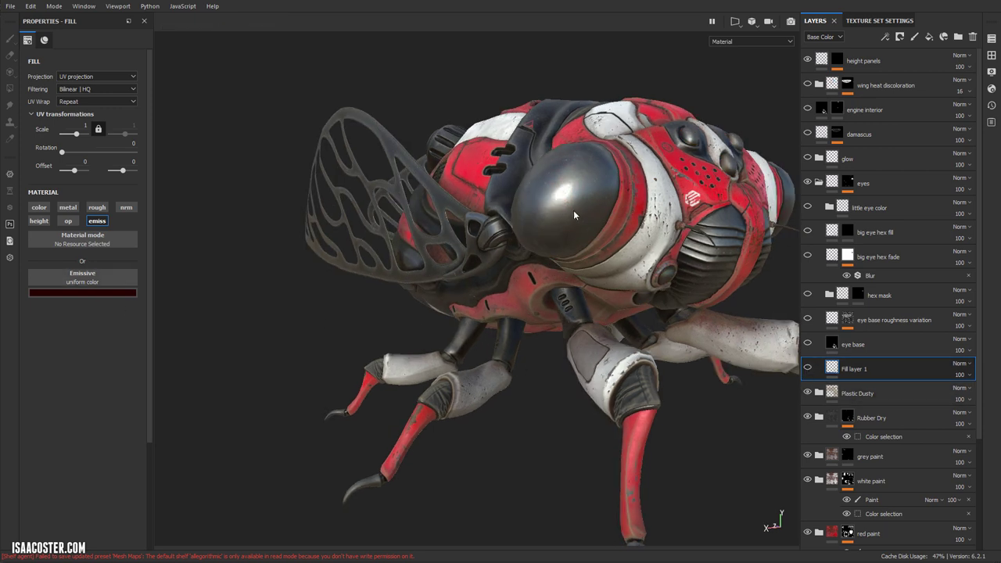
pyautogui.click(808, 368)
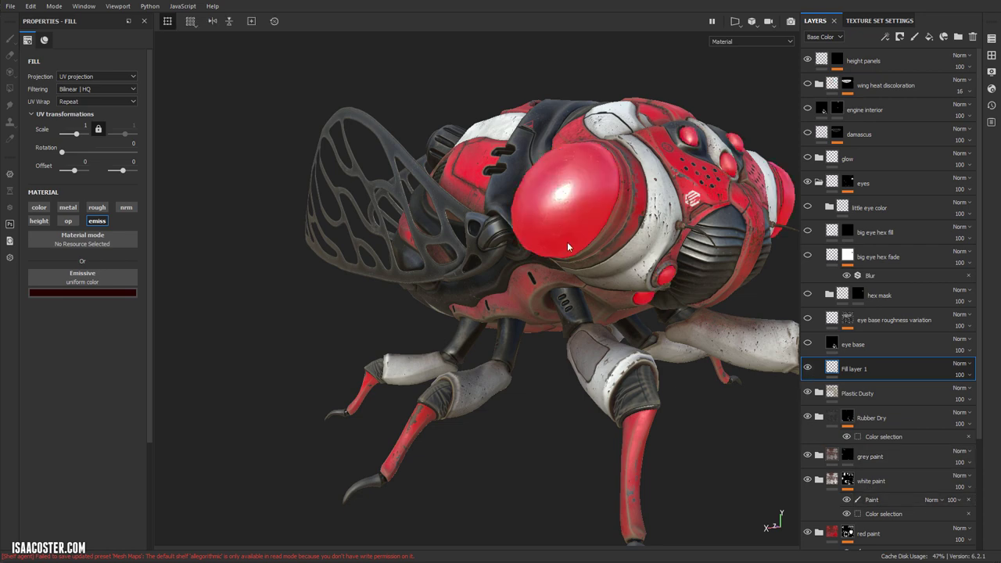
# Make eye base visible again, hide Fill layer 1, and examine the eye base material settings down to Emissive
pyautogui.click(809, 345)
pyautogui.keyDown('alt'); pyautogui.moveTo(609, 310); pyautogui.dragTo(807, 264); pyautogui.keyUp('alt')
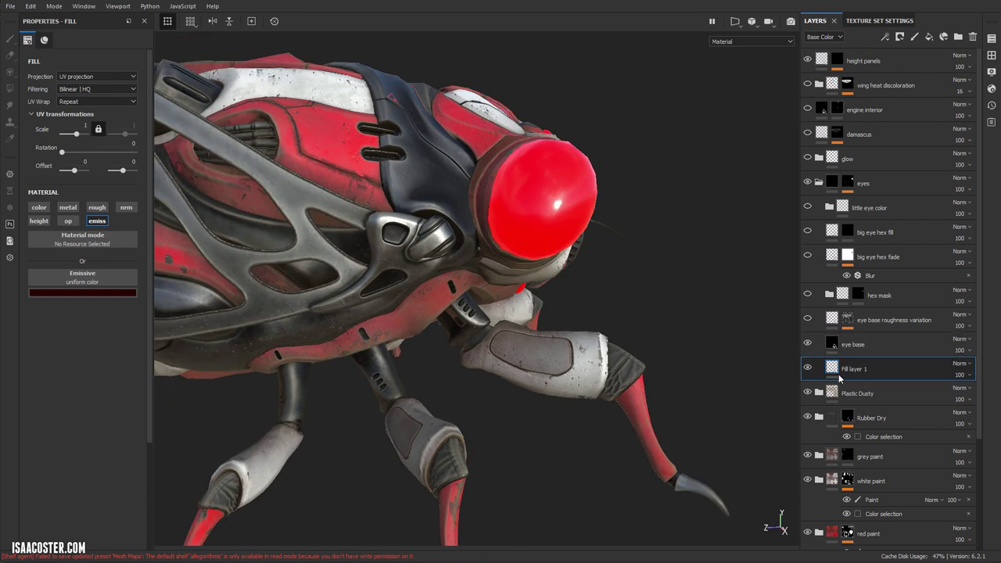
pyautogui.click(874, 347)
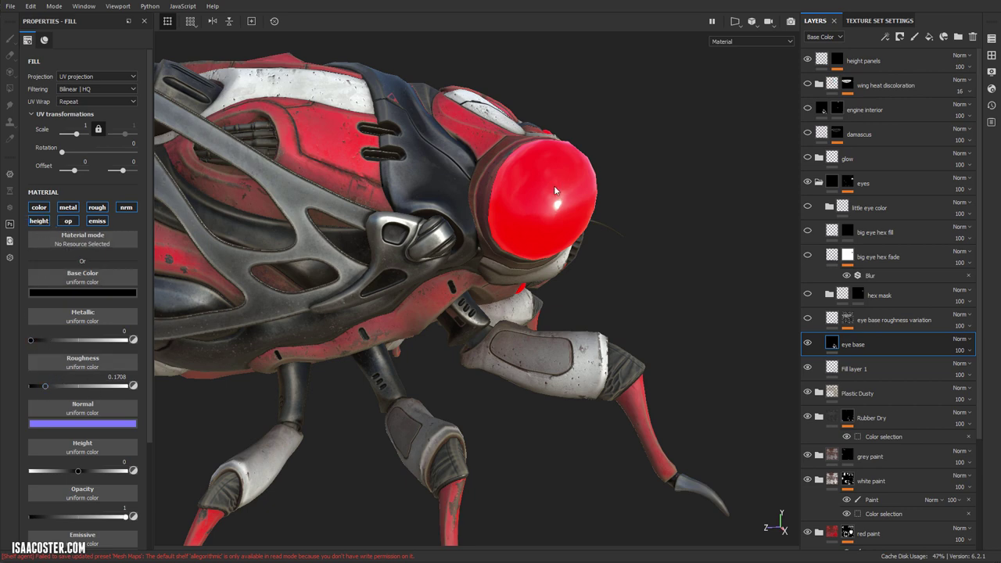
pyautogui.keyDown('alt'); pyautogui.moveTo(553, 196); pyautogui.dragTo(399, 245); pyautogui.keyUp('alt')
pyautogui.scroll(-2, 105, 393)
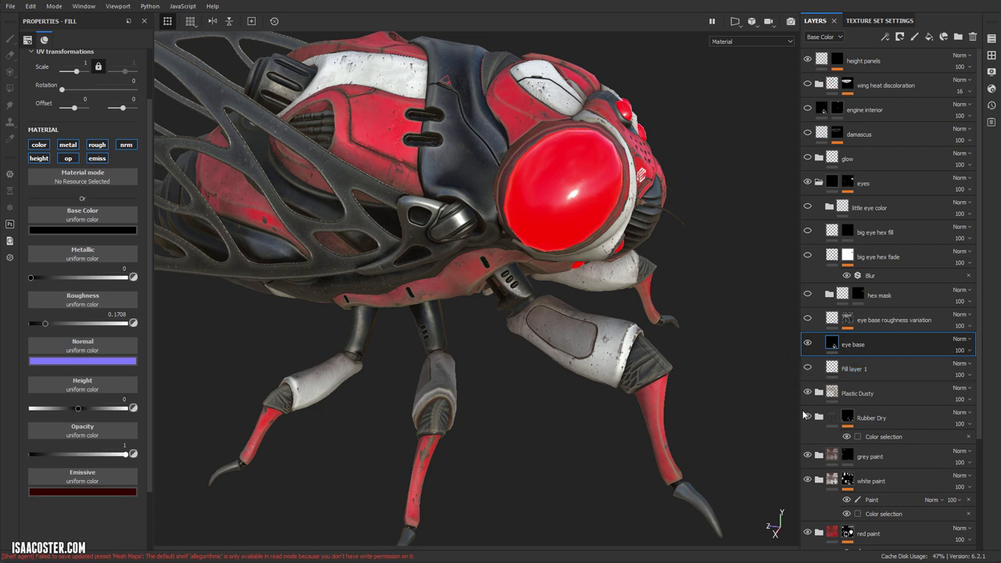
# Delete Fill layer 1 from the eyes folder and select the eye base layer again
pyautogui.click(881, 369)
pyautogui.press('Delete')
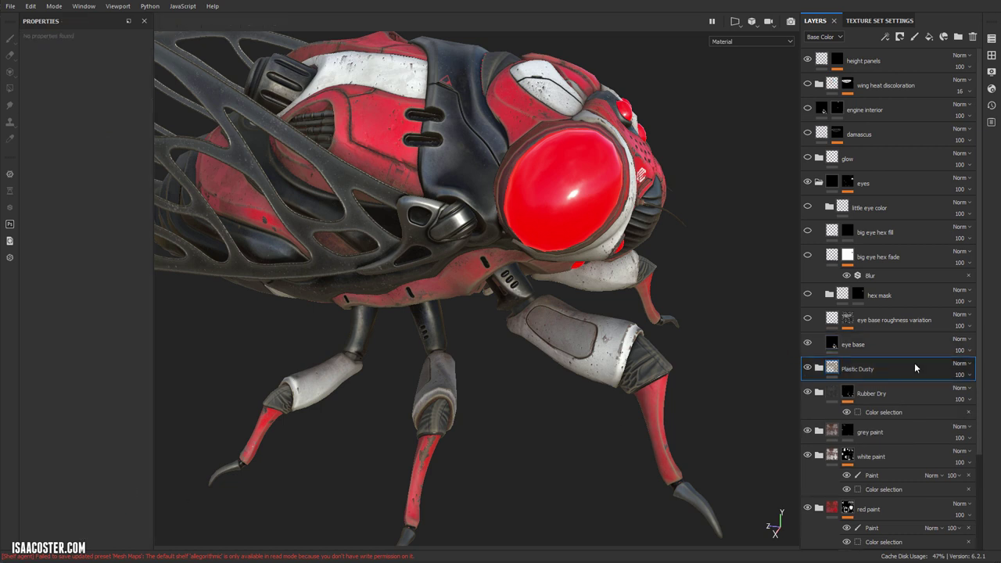
pyautogui.click(899, 344)
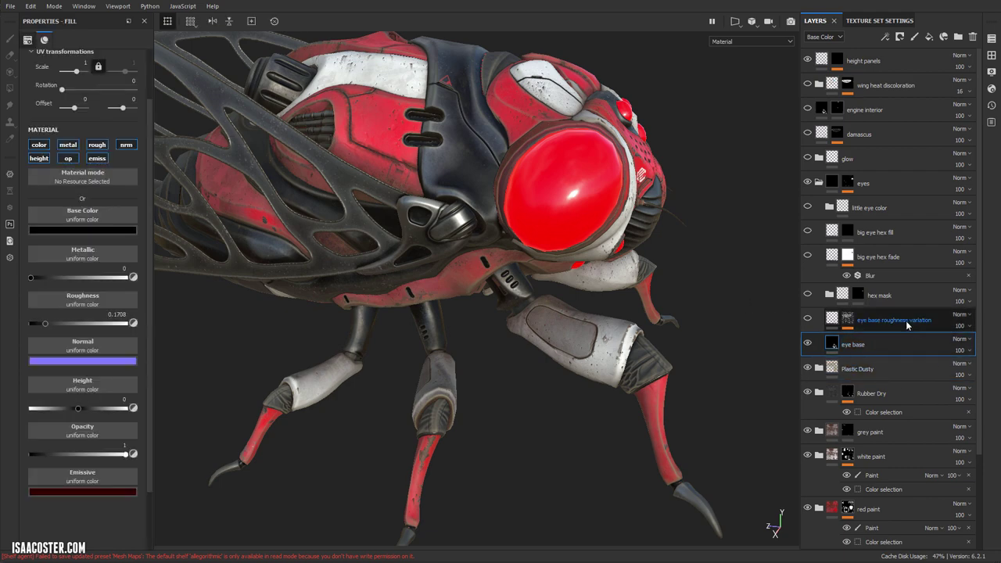
# Make the eye base roughness variation layer visible, inspect its mask on the model, and return to the material view
pyautogui.keyDown('alt'); pyautogui.moveTo(570, 205); pyautogui.dragTo(594, 266); pyautogui.keyUp('alt')
pyautogui.click(900, 319)
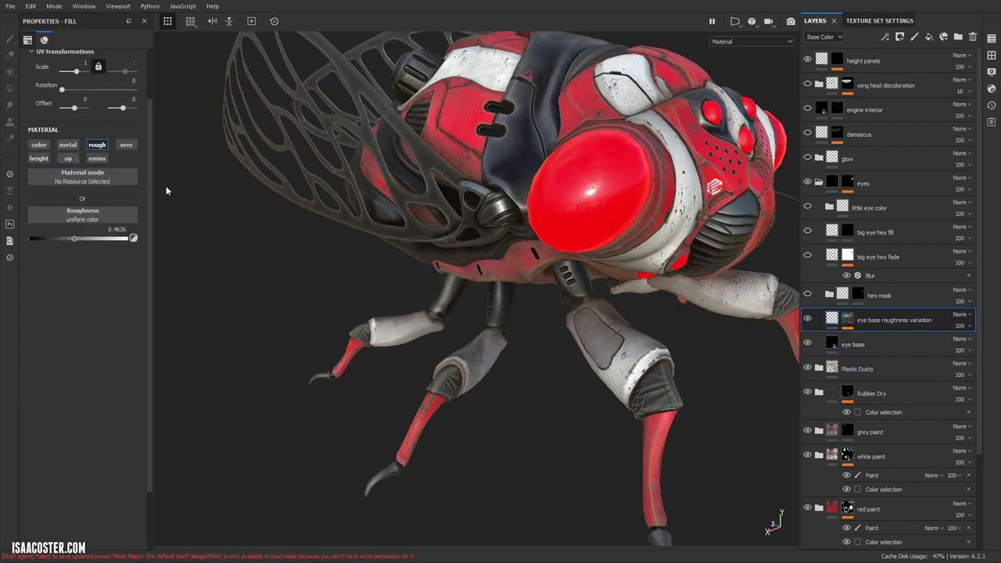
pyautogui.keyDown('alt'); pyautogui.moveTo(639, 197); pyautogui.dragTo(796, 223); pyautogui.keyUp('alt')
pyautogui.keyDown('alt'); pyautogui.click(848, 319); pyautogui.keyUp('alt')
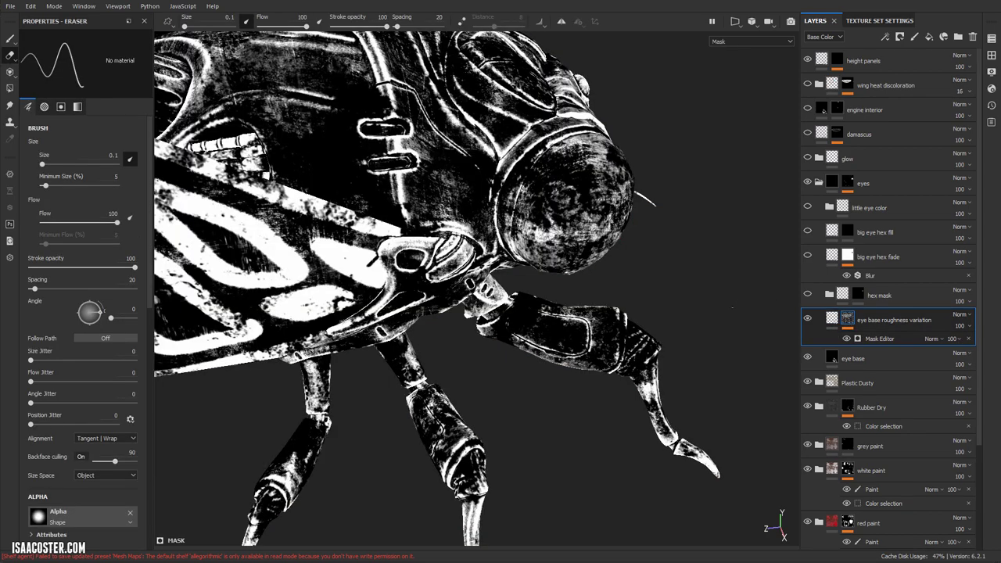
pyautogui.keyDown('alt'); pyautogui.moveTo(653, 190); pyautogui.dragTo(575, 221); pyautogui.keyUp('alt')
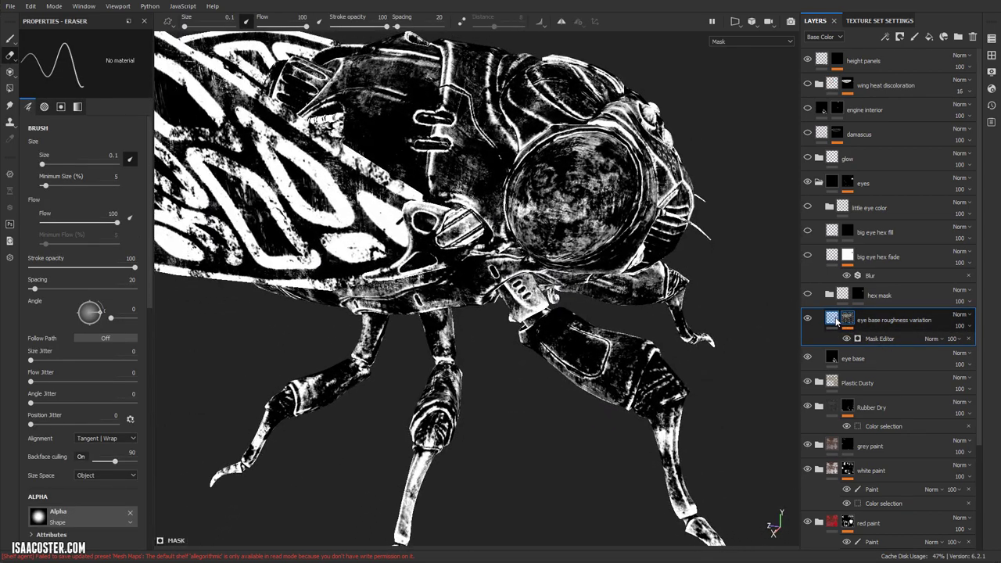
pyautogui.click(834, 320)
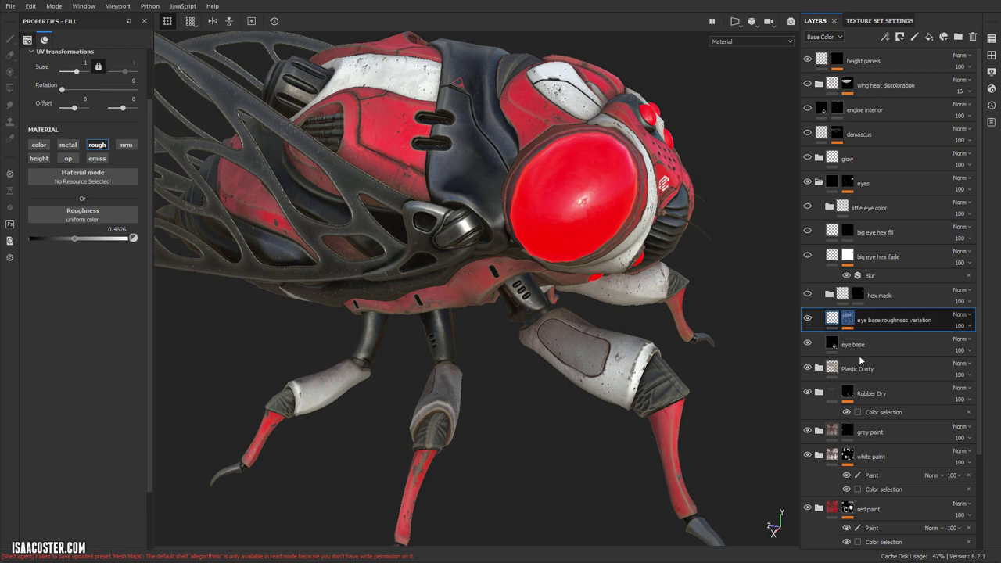
# Compare the eye base roughness variation layer's mask and roughness setting with the eye base layer's material settings on the big eye
pyautogui.keyDown('alt'); pyautogui.click(848, 319); pyautogui.keyUp('alt')
pyautogui.click(833, 321)
pyautogui.keyDown('alt'); pyautogui.moveTo(559, 227); pyautogui.dragTo(549, 189); pyautogui.keyUp('alt')
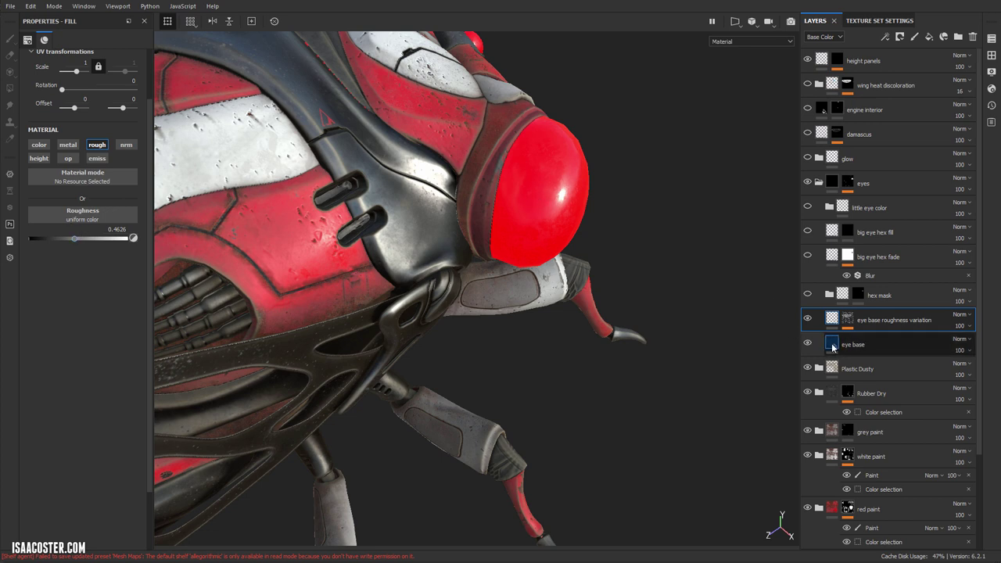
pyautogui.click(832, 347)
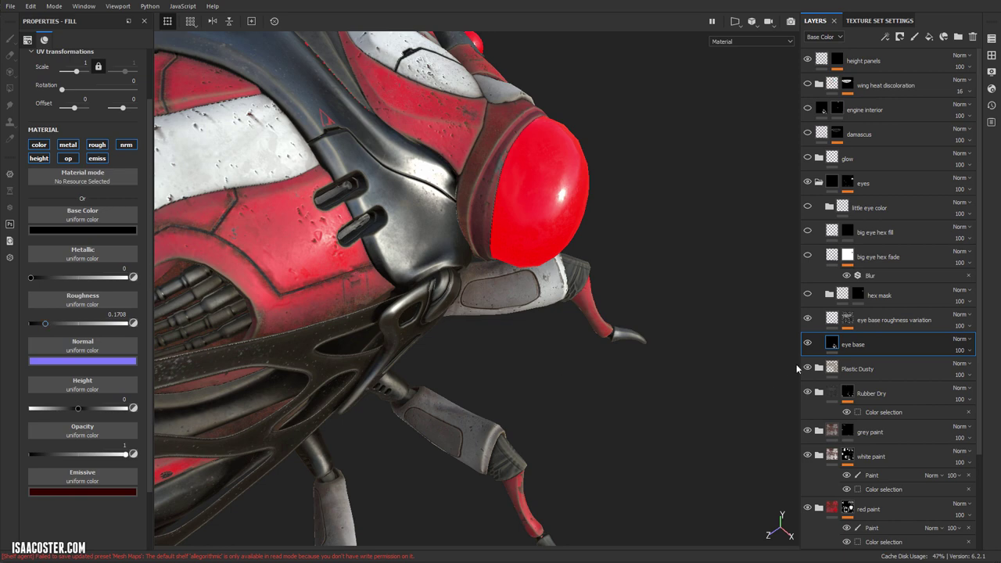
pyautogui.click(850, 322)
pyautogui.click(835, 322)
pyautogui.keyDown('alt'); pyautogui.click(847, 322); pyautogui.keyUp('alt')
pyautogui.click(833, 322)
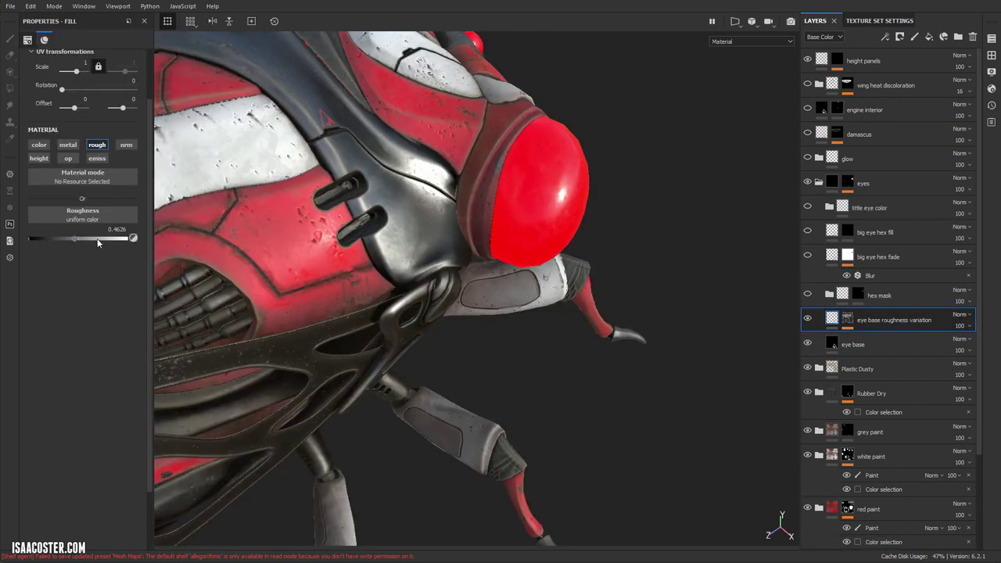
pyautogui.keyDown('alt'); pyautogui.moveTo(605, 248); pyautogui.dragTo(603, 275); pyautogui.keyUp('alt')
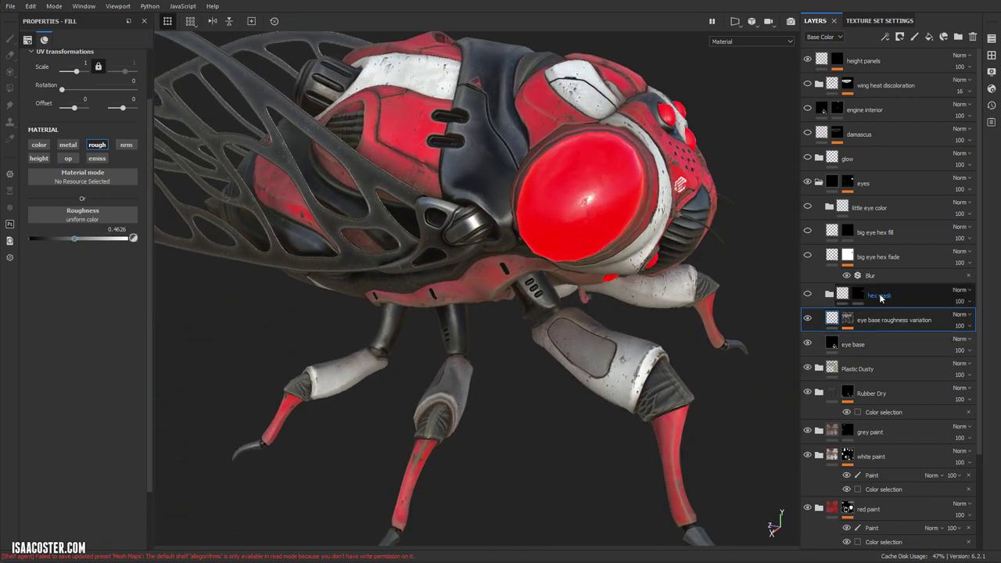
# Expand the hex mask folder in the eyes group, make it visible, and select its hex layer
pyautogui.click(829, 296)
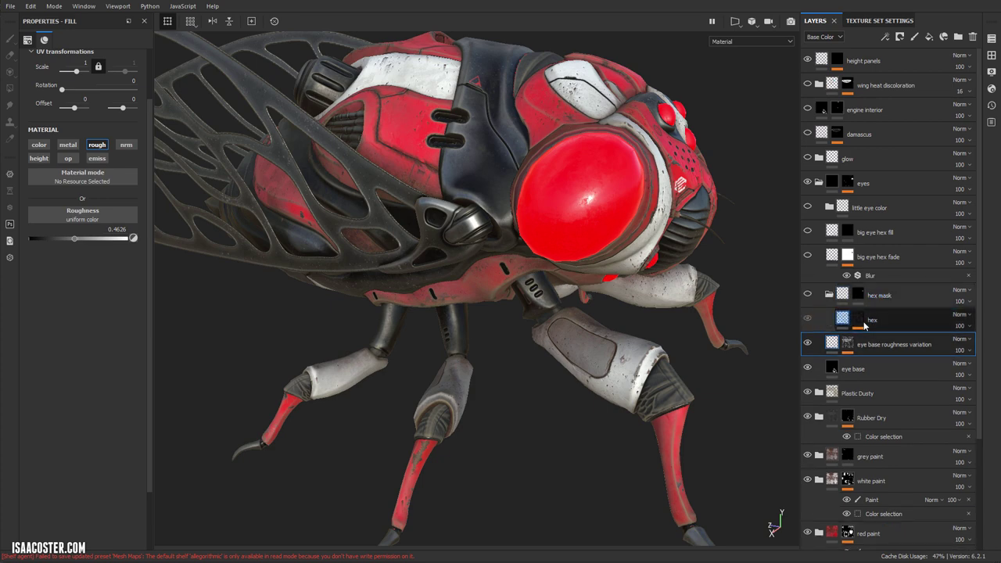
pyautogui.click(809, 294)
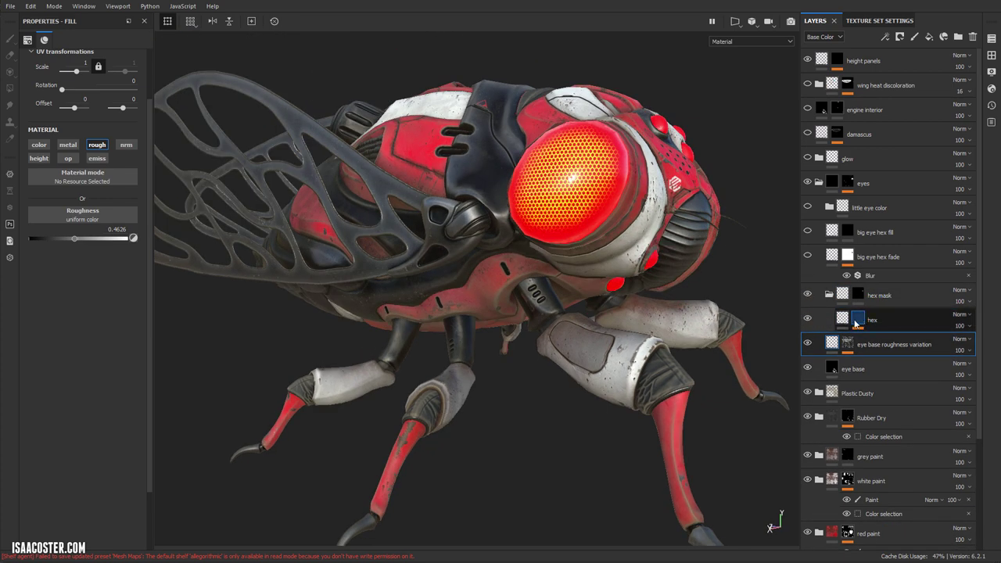
pyautogui.click(857, 322)
pyautogui.click(892, 326)
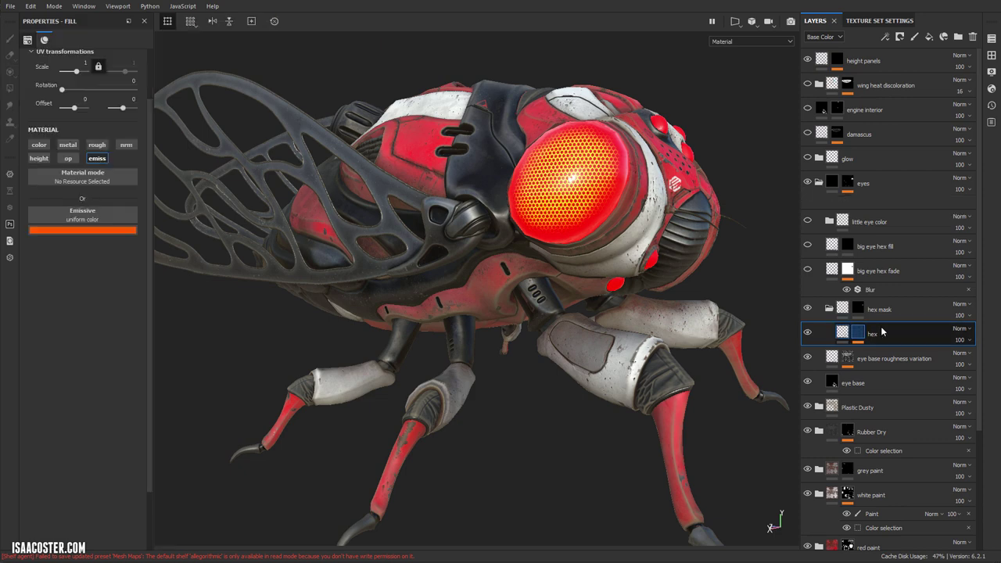
# Inspect the hex mask folder's painted mask on the model and return to the hex layer's emissive fill settings
pyautogui.keyDown('alt'); pyautogui.click(859, 295); pyautogui.keyUp('alt')
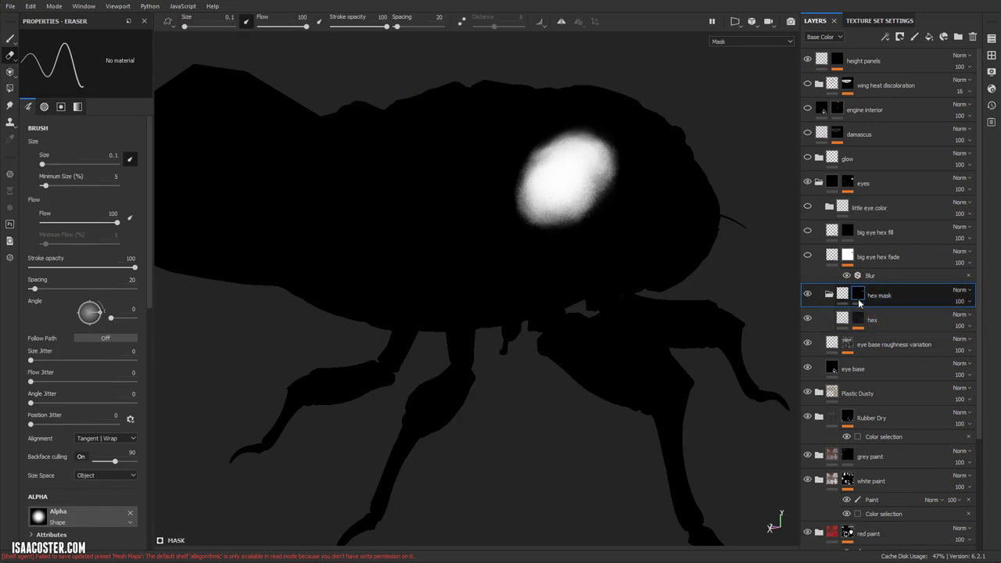
pyautogui.click(843, 320)
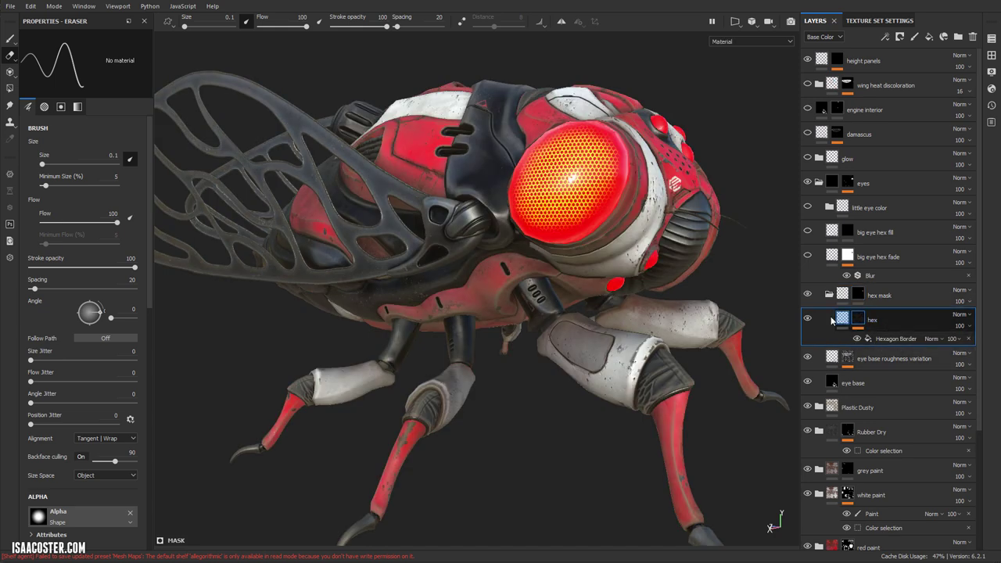
pyautogui.rightClick(842, 319)
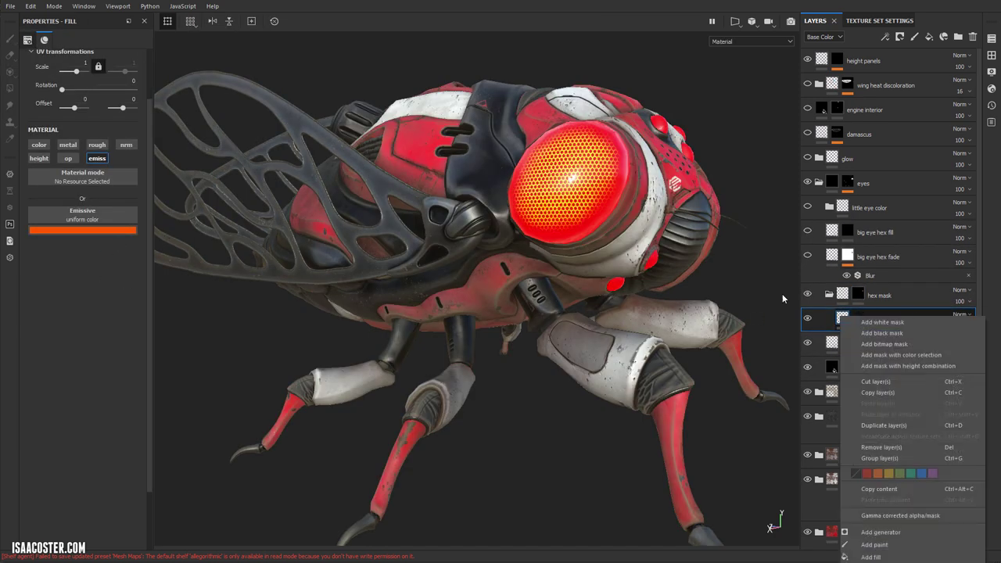
pyautogui.click(842, 317)
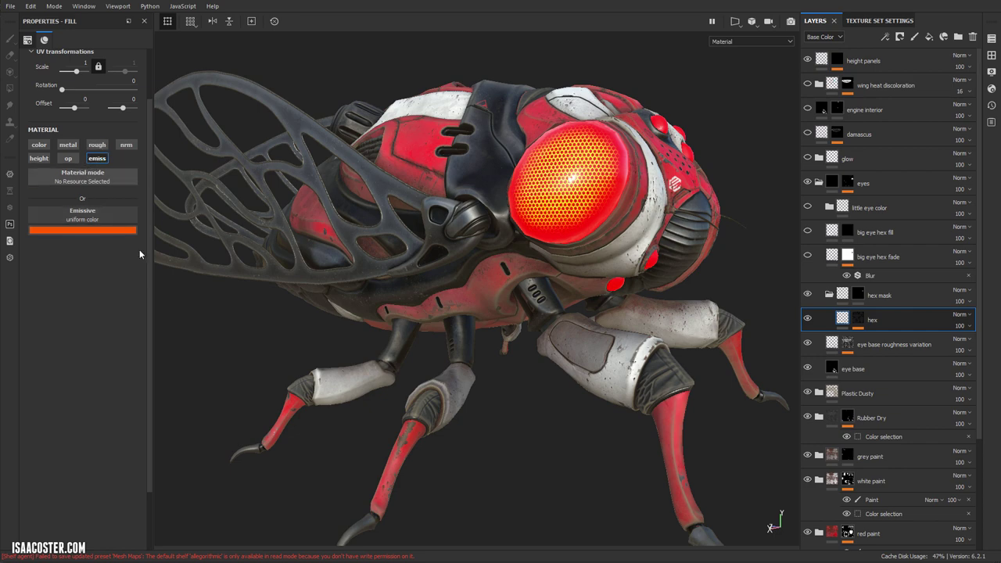
# Display the hex layer's mask on the model and open its Hexagon Border fill settings
pyautogui.doubleClick(884, 320)
pyautogui.keyDown('alt'); pyautogui.click(859, 319); pyautogui.keyUp('alt')
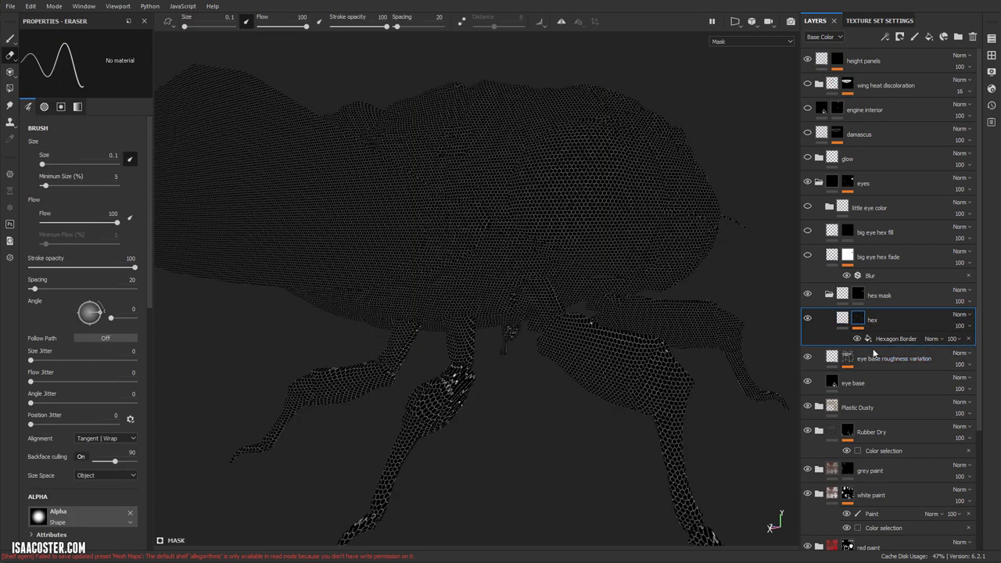
pyautogui.click(900, 341)
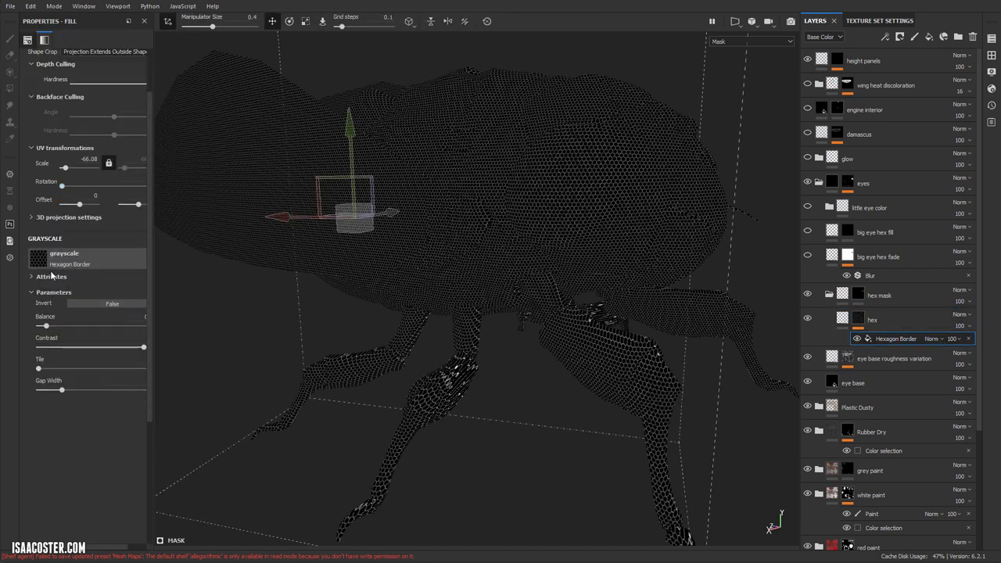
# Show the Shelf and browse its Procedurals category for the pattern textures
pyautogui.click(83, 7)
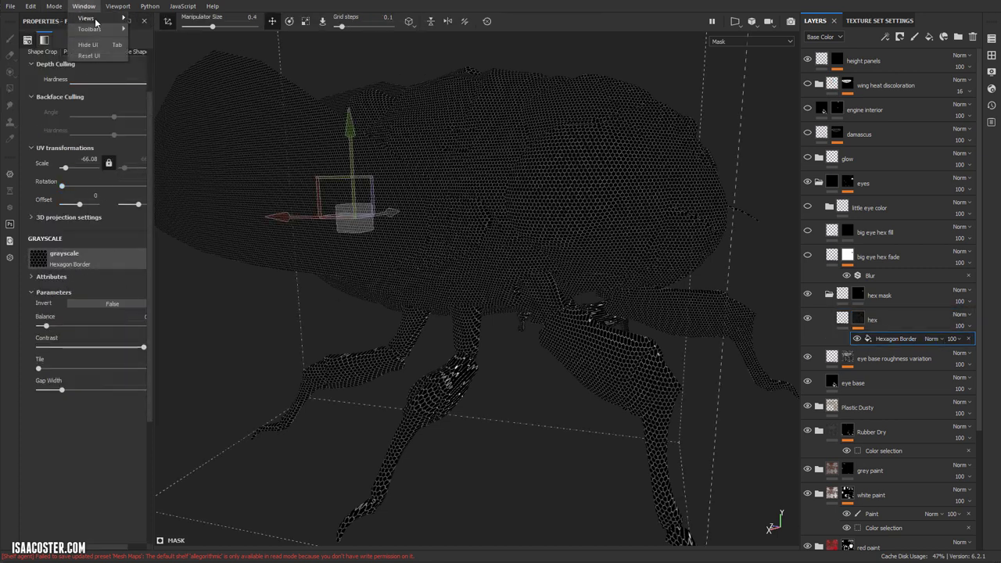
pyautogui.moveTo(95, 18)
pyautogui.click(145, 106)
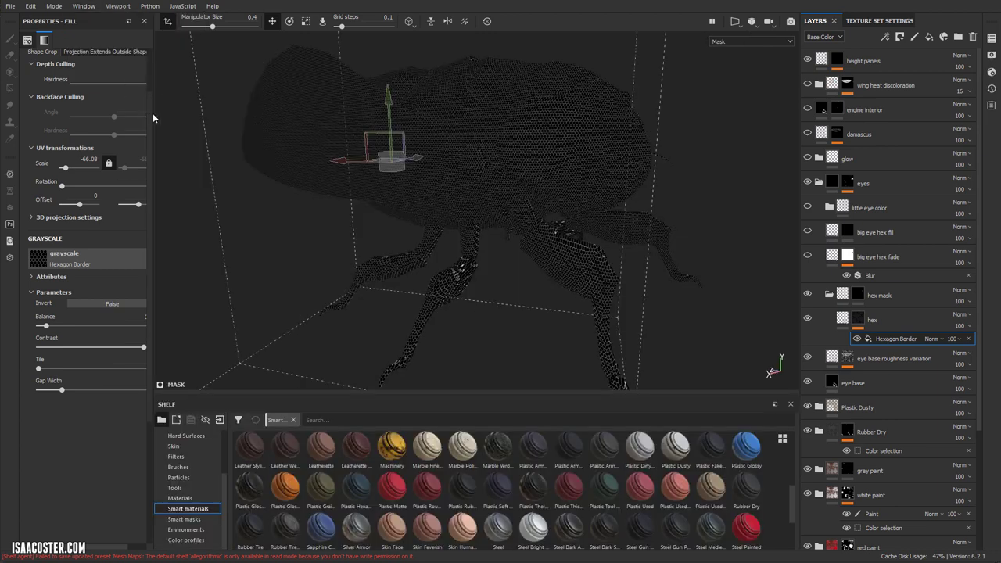
pyautogui.scroll(3, 180, 487)
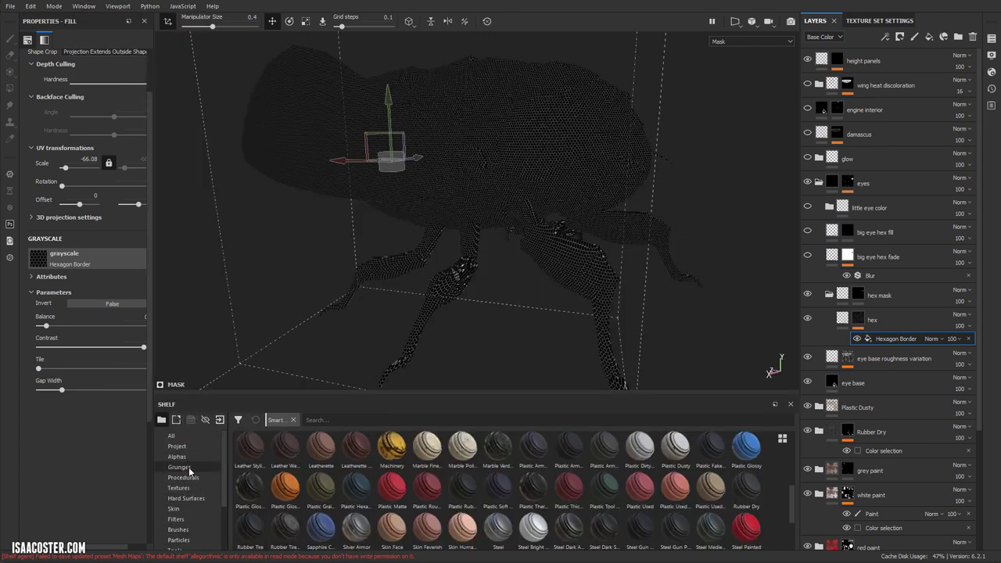
pyautogui.click(194, 478)
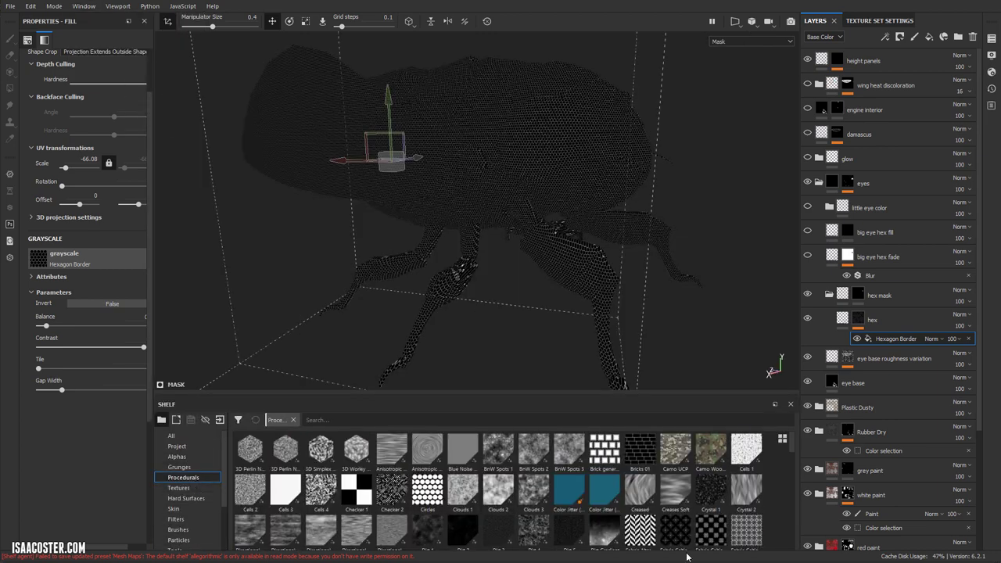
pyautogui.scroll(-3, 474, 512)
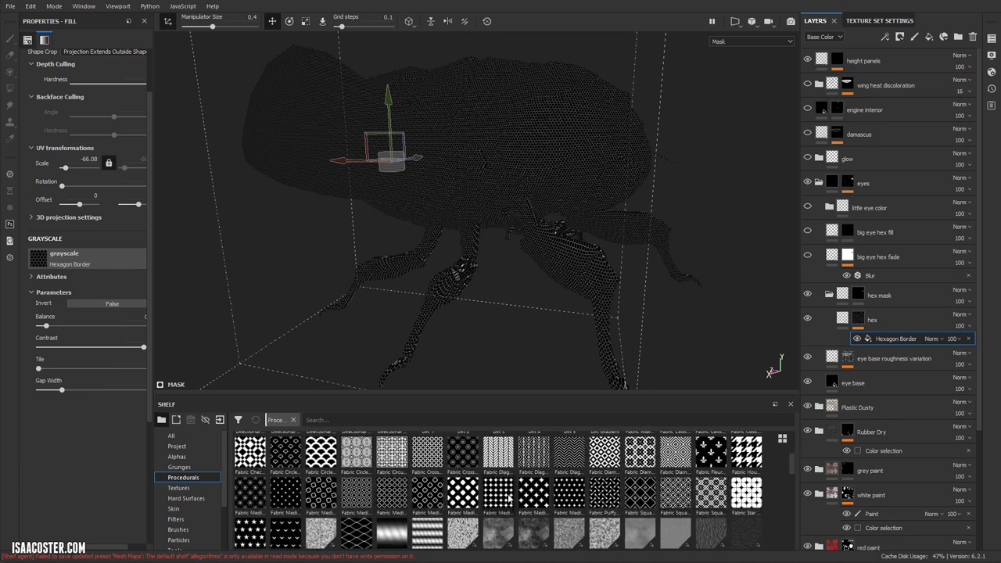
pyautogui.scroll(-1, 526, 517)
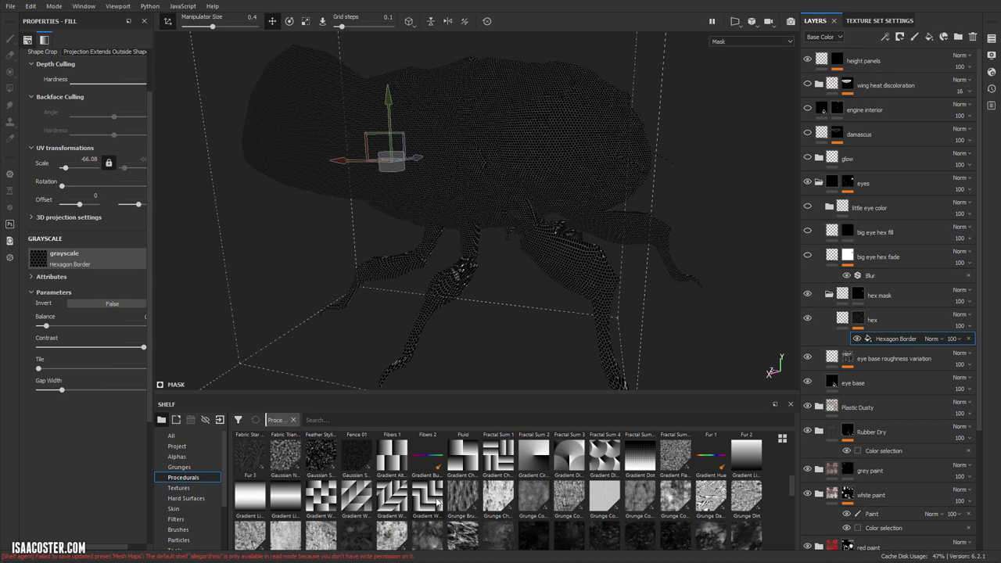
pyautogui.scroll(1, 435, 502)
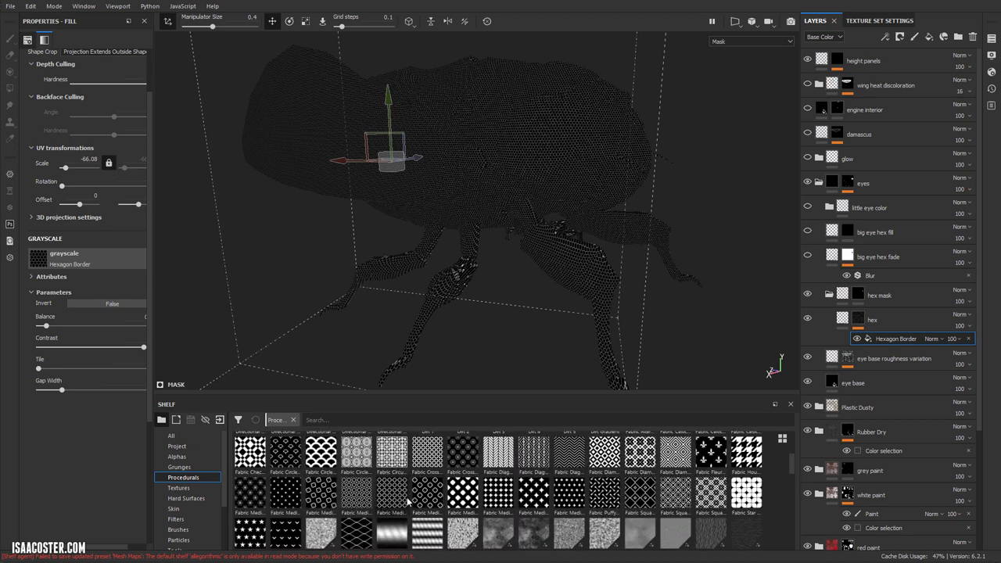
# Hide the Hexagon Border fill in the hex layer's mask, check the eye without it, and make it visible again
pyautogui.click(859, 318)
pyautogui.rightClick(864, 321)
pyautogui.click(882, 336)
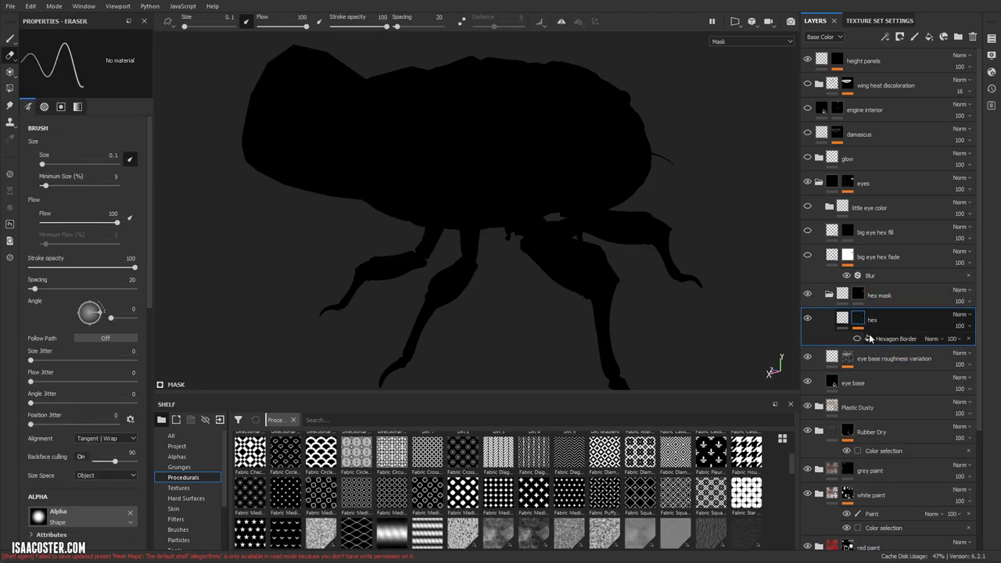
pyautogui.click(844, 318)
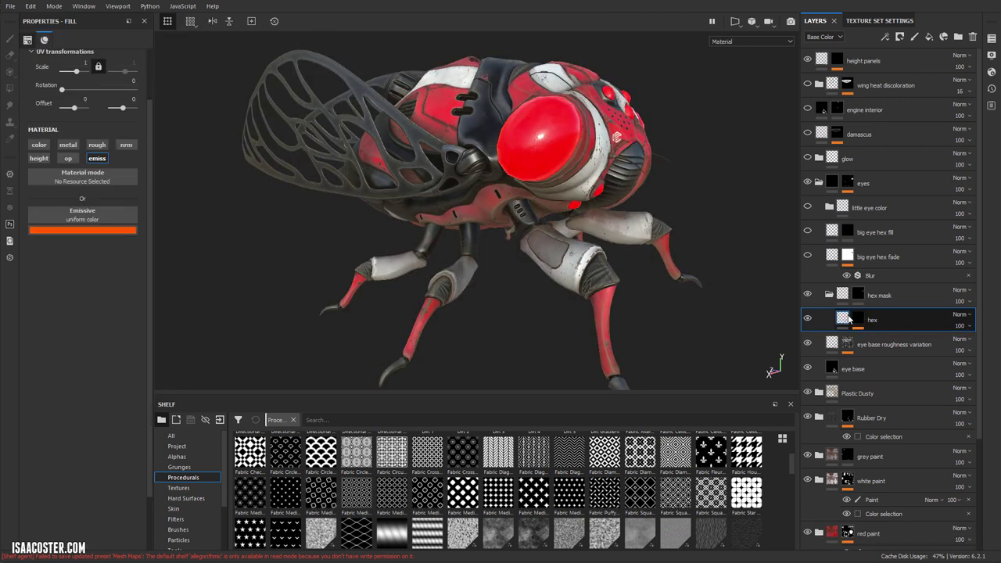
pyautogui.keyDown('alt'); pyautogui.moveTo(720, 178); pyautogui.dragTo(661, 224); pyautogui.keyUp('alt')
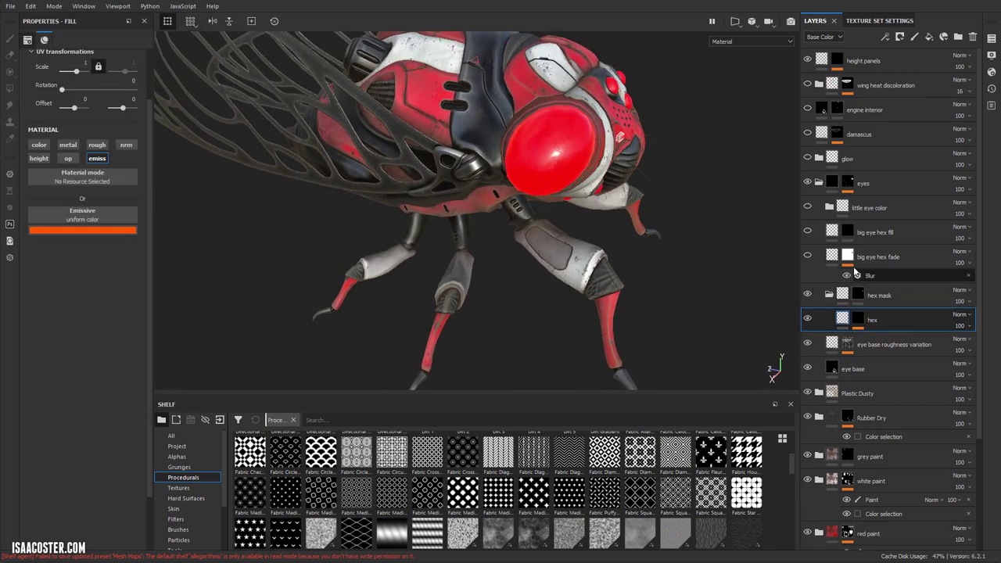
pyautogui.click(858, 319)
pyautogui.click(858, 339)
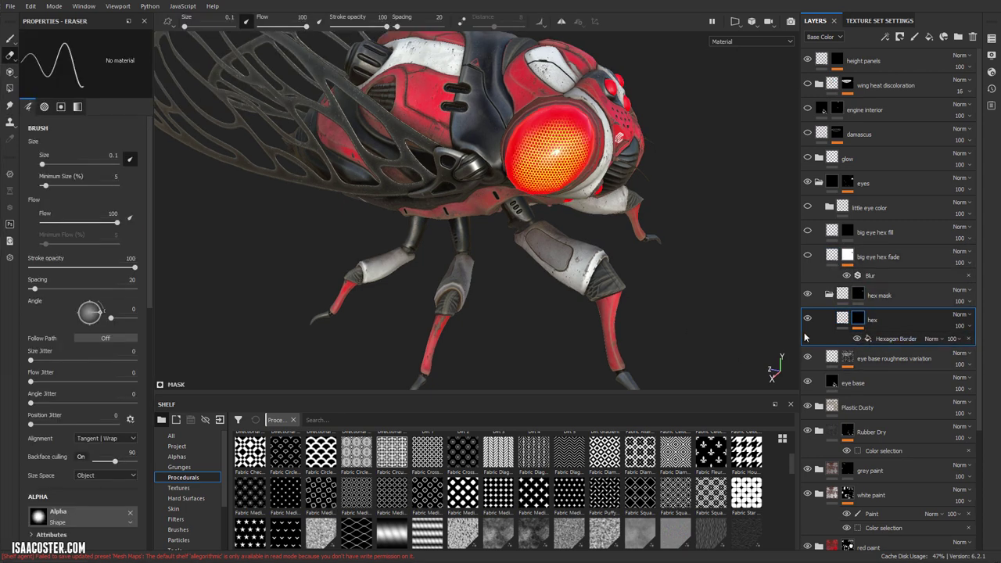
pyautogui.keyDown('alt'); pyautogui.moveTo(672, 211); pyautogui.dragTo(485, 129); pyautogui.keyUp('alt')
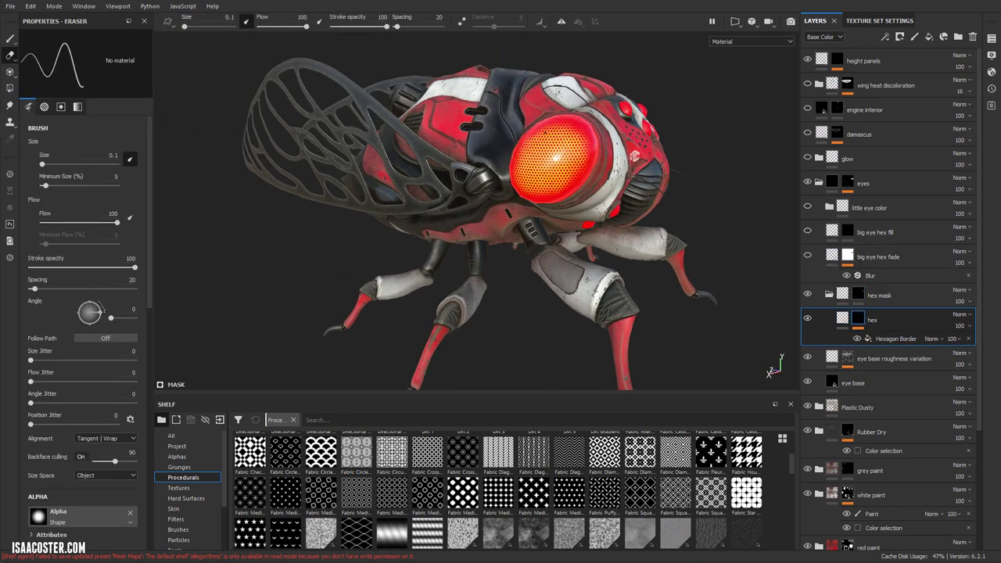
# Examine the Hexagon Border fill's planar projection, UV transformations and 3D projection settings against the pattern on the big eye
pyautogui.click(891, 339)
pyautogui.scroll(3, 86, 86)
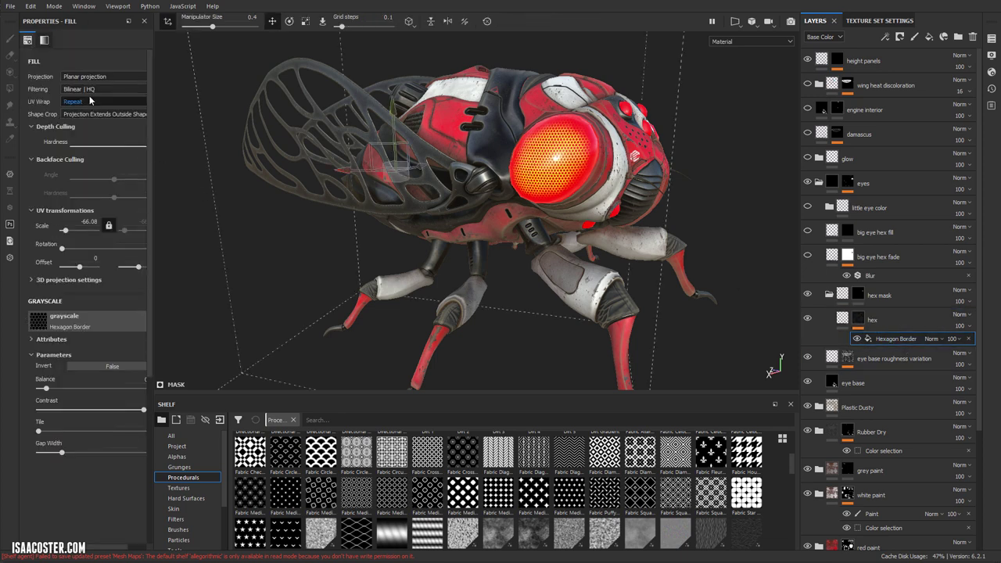
pyautogui.scroll(2, 567, 160)
pyautogui.keyDown('alt'); pyautogui.moveTo(483, 160); pyautogui.dragTo(540, 178); pyautogui.keyUp('alt')
pyautogui.keyDown('alt'); pyautogui.moveTo(596, 163); pyautogui.dragTo(573, 170); pyautogui.keyUp('alt')
pyautogui.keyDown('alt'); pyautogui.moveTo(524, 170); pyautogui.dragTo(494, 151, button='right'); pyautogui.keyUp('alt')
pyautogui.keyDown('alt'); pyautogui.moveTo(494, 151); pyautogui.dragTo(502, 167, button='middle'); pyautogui.keyUp('alt')
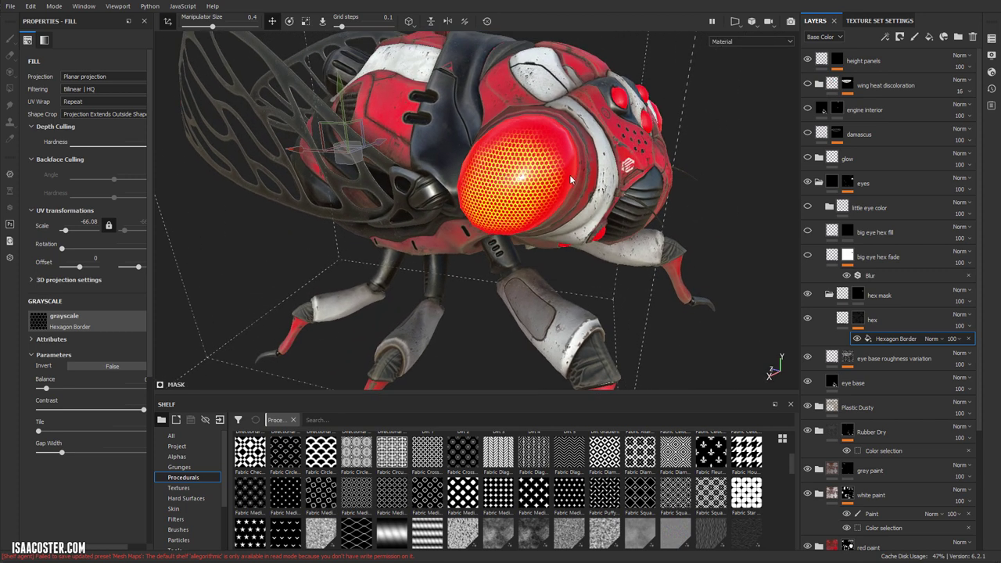
pyautogui.keyDown('alt'); pyautogui.moveTo(575, 177); pyautogui.dragTo(548, 141); pyautogui.keyUp('alt')
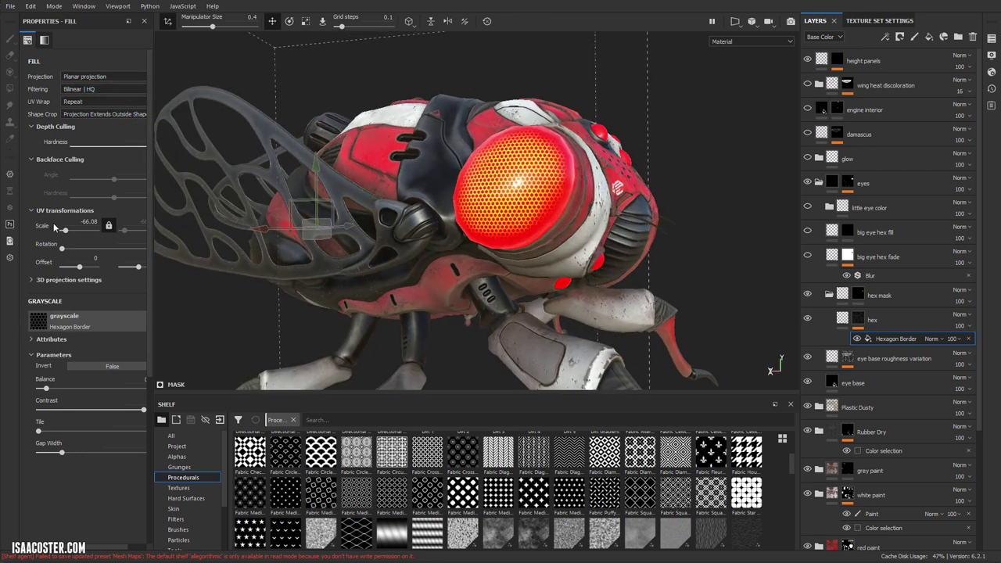
pyautogui.click(32, 279)
pyautogui.keyDown('alt'); pyautogui.moveTo(611, 282); pyautogui.dragTo(579, 262); pyautogui.keyUp('alt')
# Check how the hex mask folder's mask fades the pattern at the eye's edge, and return to the hex layer's material settings
pyautogui.doubleClick(879, 294)
pyautogui.keyDown('alt'); pyautogui.moveTo(728, 284); pyautogui.dragTo(438, 238); pyautogui.keyUp('alt')
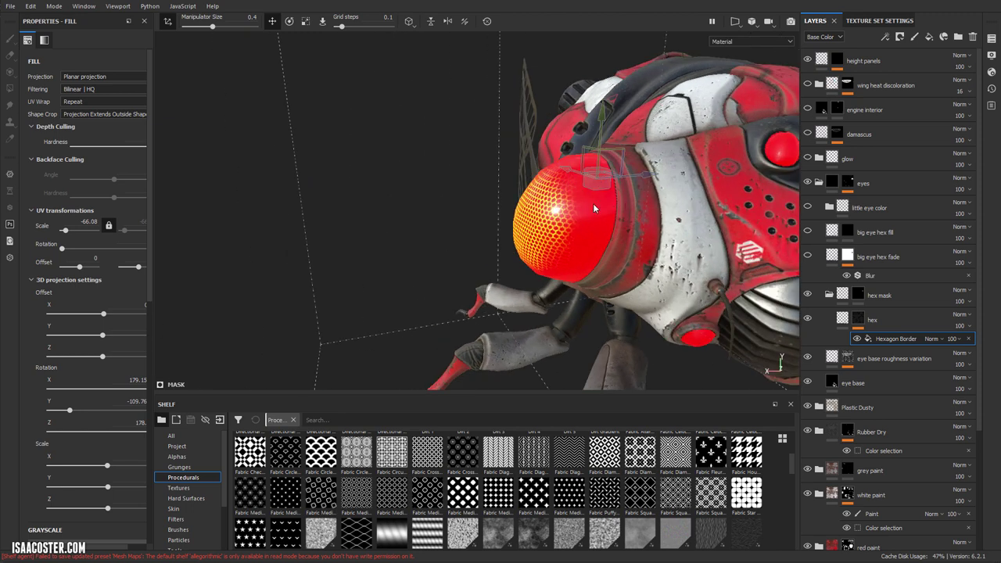
pyautogui.keyDown('alt'); pyautogui.click(858, 295); pyautogui.keyUp('alt')
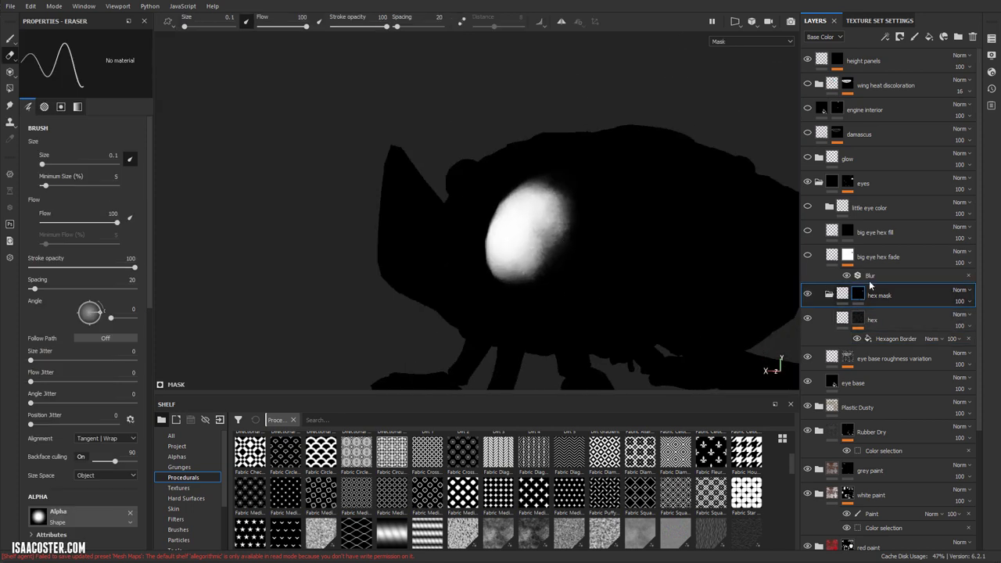
pyautogui.keyDown('alt'); pyautogui.moveTo(499, 213); pyautogui.dragTo(648, 222); pyautogui.keyUp('alt')
pyautogui.click(897, 328)
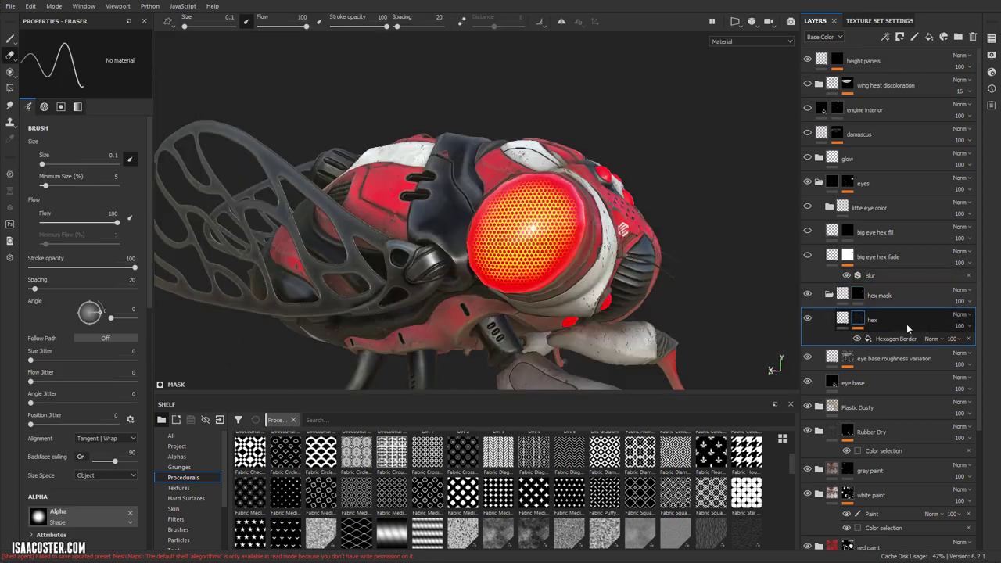
pyautogui.click(843, 317)
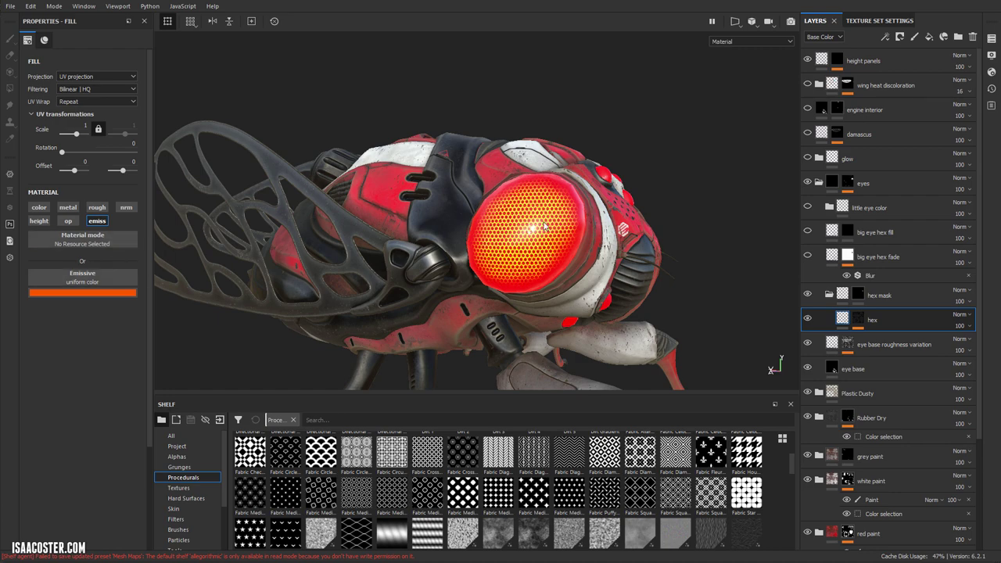
# Compare the hex layer's hexagon mask with the hex mask folder's painted mask up close on the big eye
pyautogui.keyDown('alt'); pyautogui.click(858, 319); pyautogui.keyUp('alt')
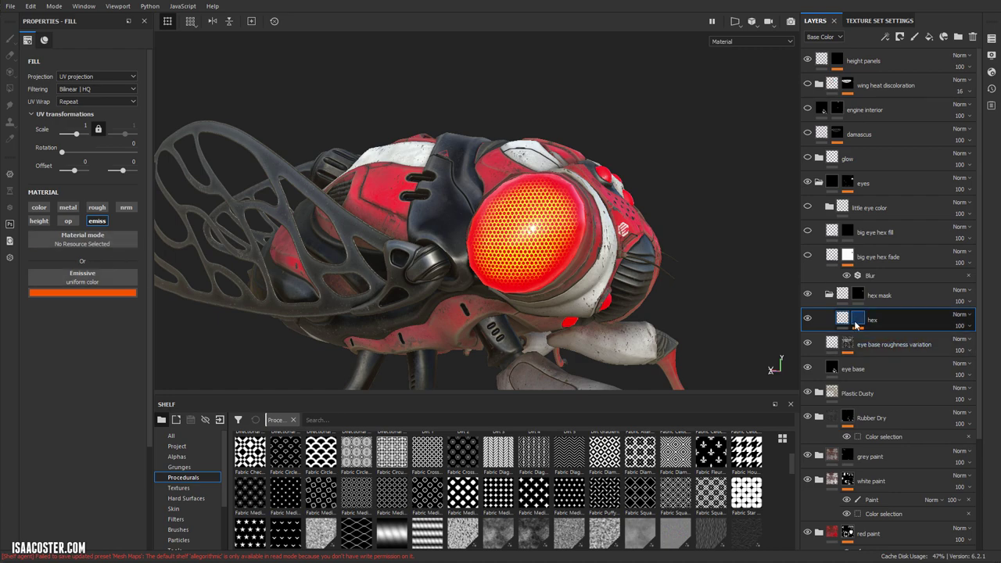
pyautogui.keyDown('alt'); pyautogui.moveTo(476, 236); pyautogui.dragTo(478, 286, button='right'); pyautogui.keyUp('alt')
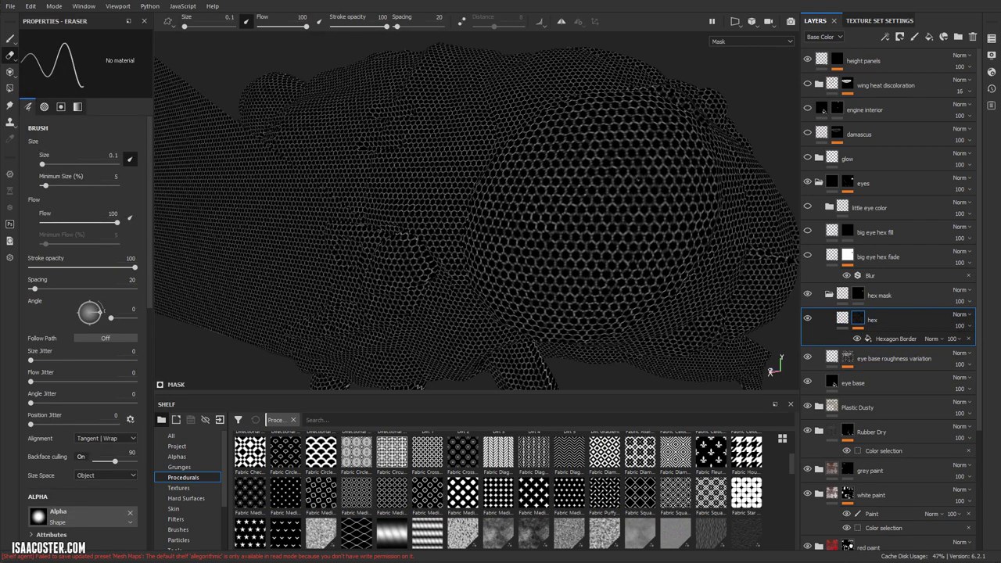
pyautogui.click(860, 296)
pyautogui.keyDown('alt'); pyautogui.click(861, 297); pyautogui.keyUp('alt')
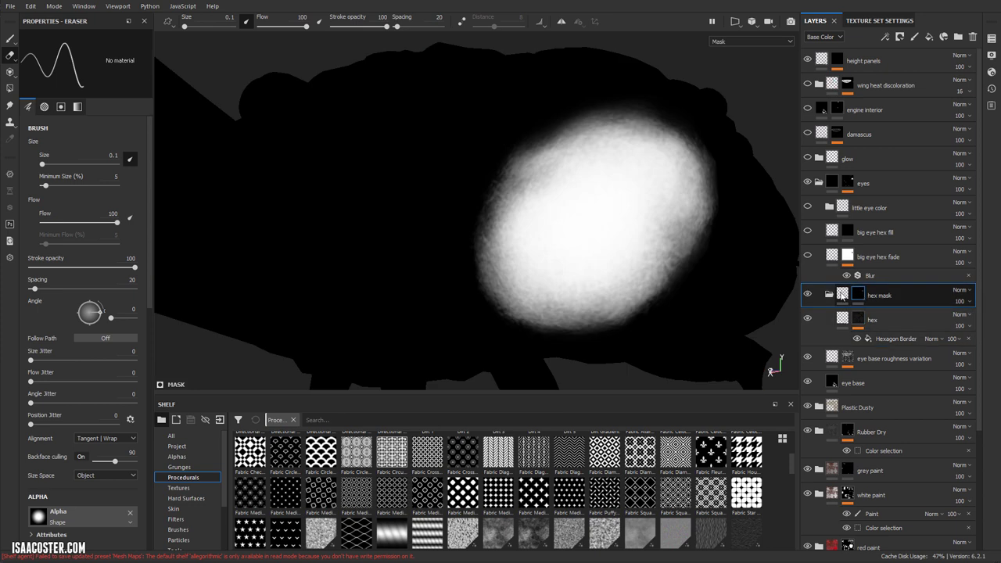
# View the hex layer's hexagon mask from another angle, return to its material, and make the big eye hex fade layer visible
pyautogui.keyDown('alt'); pyautogui.moveTo(686, 260); pyautogui.dragTo(668, 230); pyautogui.keyUp('alt')
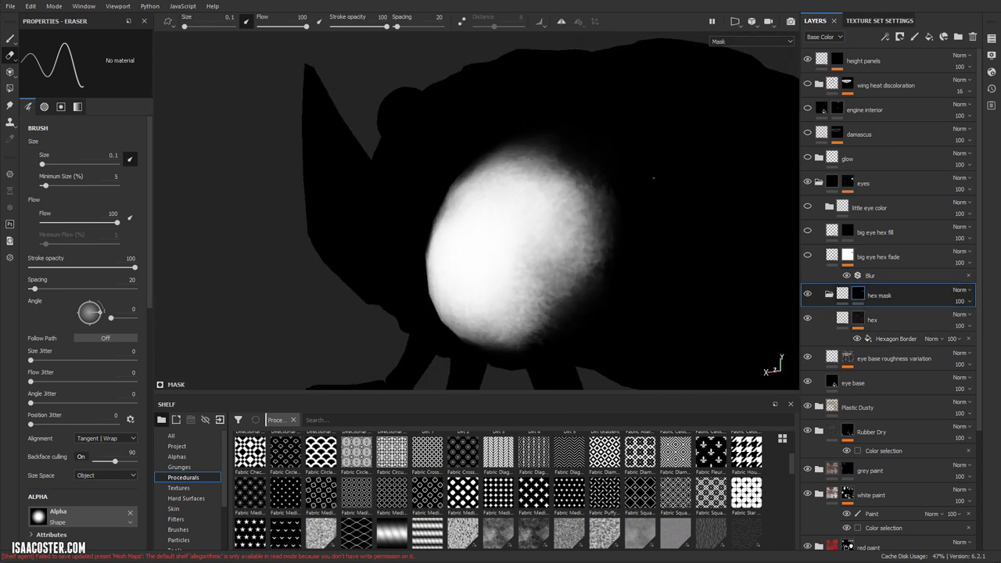
pyautogui.keyDown('alt'); pyautogui.click(852, 321); pyautogui.keyUp('alt')
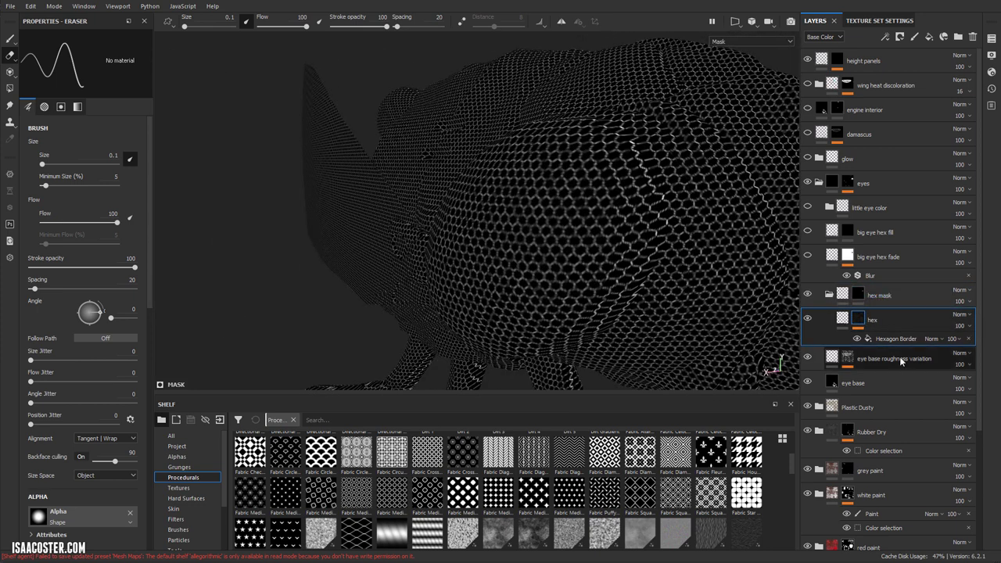
pyautogui.click(864, 319)
pyautogui.keyDown('alt'); pyautogui.moveTo(706, 245); pyautogui.dragTo(729, 306); pyautogui.keyUp('alt')
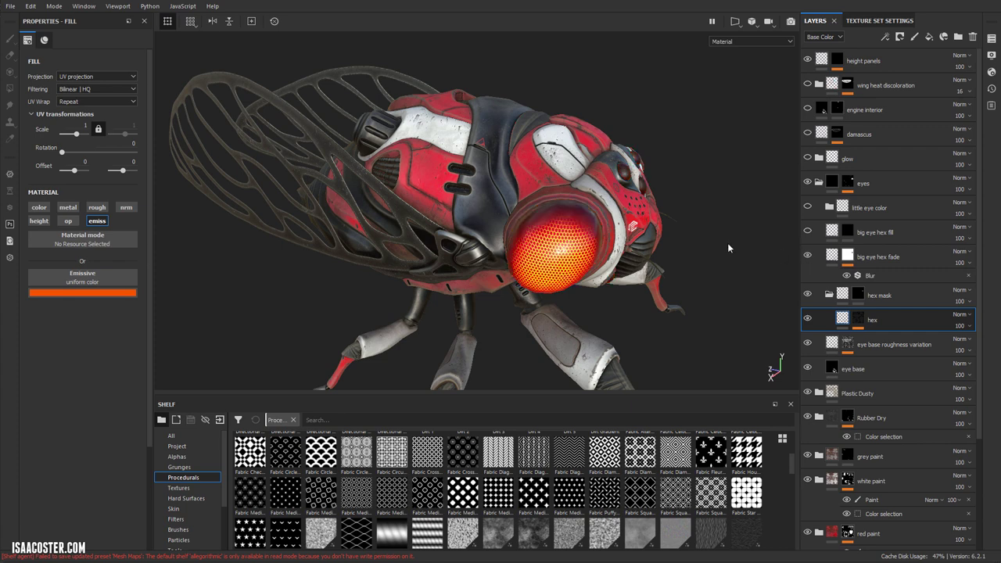
# Examine the big eye hex fade layer's black emissive material and its darkening at the edge of the big eye
pyautogui.keyDown('alt'); pyautogui.moveTo(680, 242); pyautogui.dragTo(501, 268); pyautogui.keyUp('alt')
pyautogui.click(898, 262)
pyautogui.click(836, 256)
pyautogui.click(835, 256)
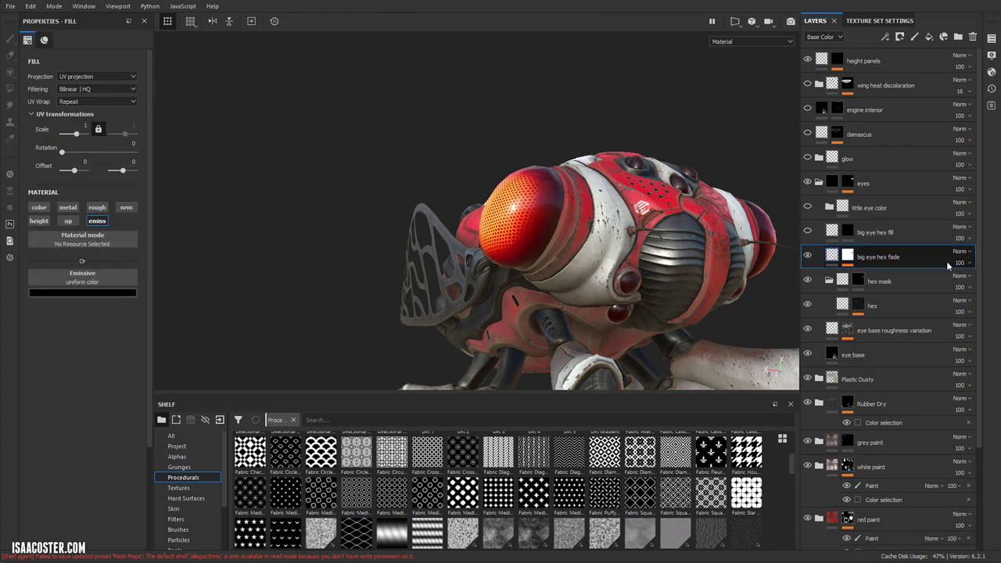
# View the big eye hex fade mask with its Blur filter turned off, and turn the filter back on
pyautogui.keyDown('alt'); pyautogui.click(848, 258); pyautogui.keyUp('alt')
pyautogui.keyDown('alt'); pyautogui.moveTo(586, 231); pyautogui.dragTo(754, 281); pyautogui.keyUp('alt')
pyautogui.click(889, 275)
pyautogui.click(845, 276)
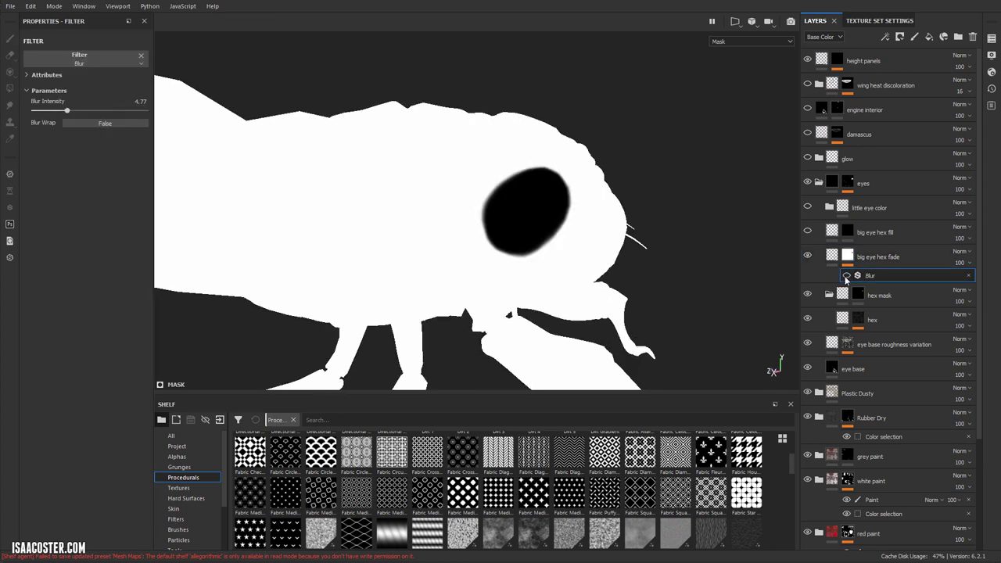
pyautogui.click(846, 275)
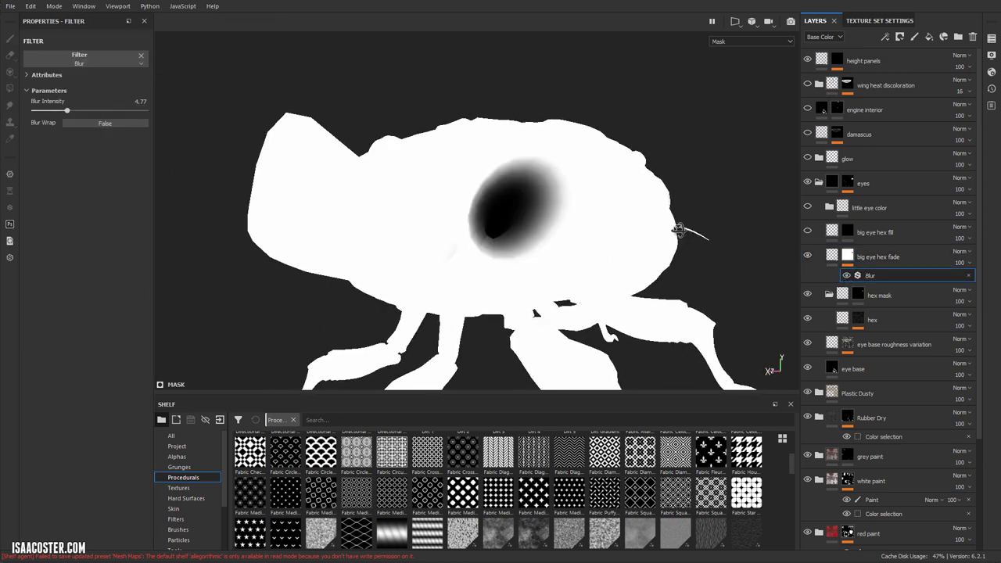
# Compare the blurred big eye hex fade mask with the rendered material from several angles around the eye
pyautogui.press('m')
pyautogui.keyDown('alt'); pyautogui.moveTo(560, 217); pyautogui.dragTo(751, 247); pyautogui.keyUp('alt')
pyautogui.moveTo(588, 237)
pyautogui.keyDown('alt'); pyautogui.mouseDown()
pyautogui.moveTo(625, 192)
pyautogui.moveTo(621, 211)
pyautogui.mouseUp(); pyautogui.keyUp('alt')
pyautogui.keyDown('alt'); pyautogui.moveTo(495, 241); pyautogui.dragTo(548, 250); pyautogui.keyUp('alt')
pyautogui.keyDown('alt'); pyautogui.moveTo(566, 207); pyautogui.dragTo(513, 205); pyautogui.keyUp('alt')
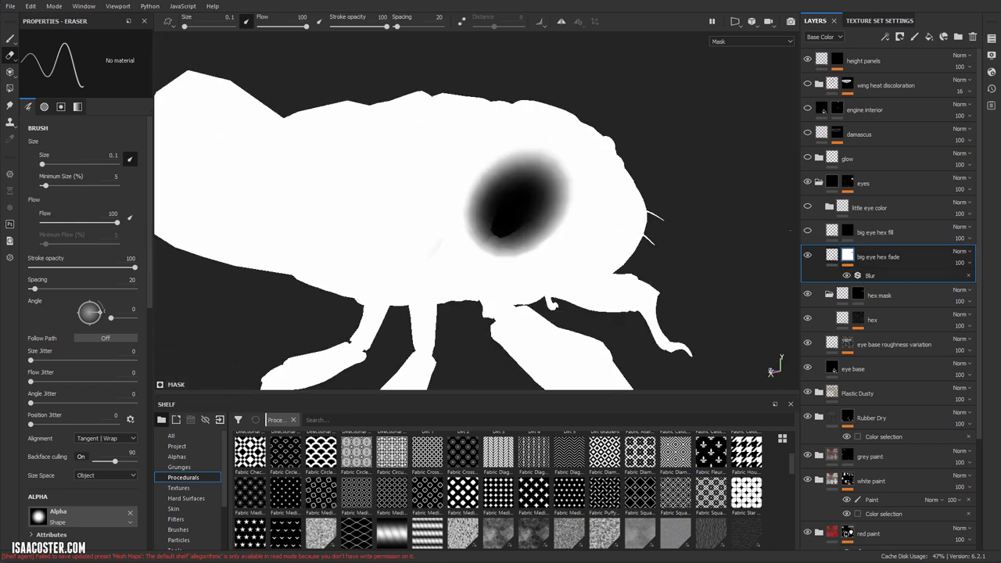
pyautogui.click(829, 257)
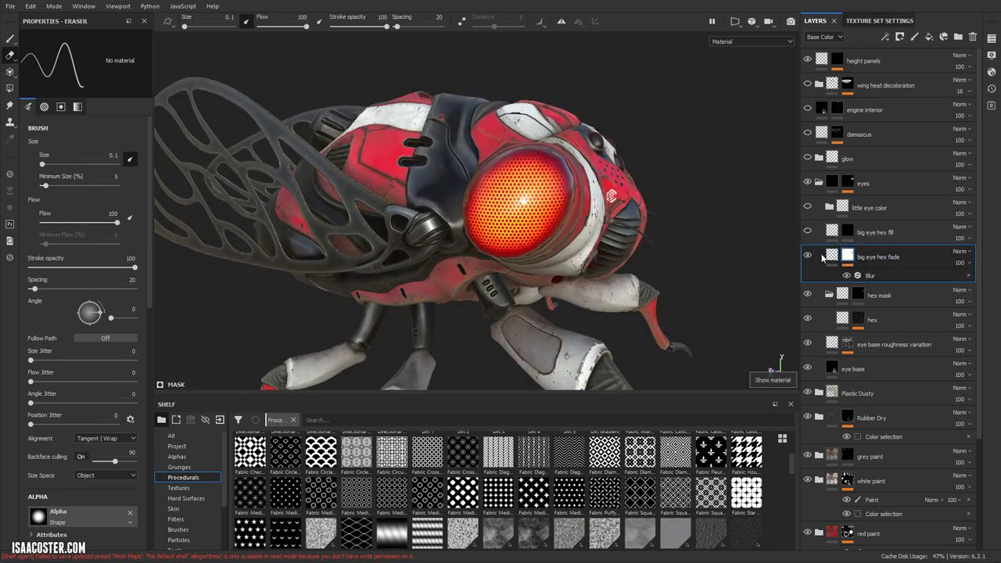
# Make the big eye hex fill layer visible and check its filled hexagons up close on the big eye
pyautogui.keyDown('alt'); pyautogui.moveTo(547, 235); pyautogui.dragTo(421, 214); pyautogui.keyUp('alt')
pyautogui.scroll(3, 601, 201)
pyautogui.keyDown('alt'); pyautogui.moveTo(586, 235); pyautogui.dragTo(607, 248, button='right'); pyautogui.keyUp('alt')
pyautogui.keyDown('alt'); pyautogui.moveTo(607, 249); pyautogui.dragTo(759, 197); pyautogui.keyUp('alt')
pyautogui.click(888, 235)
pyautogui.click(884, 258)
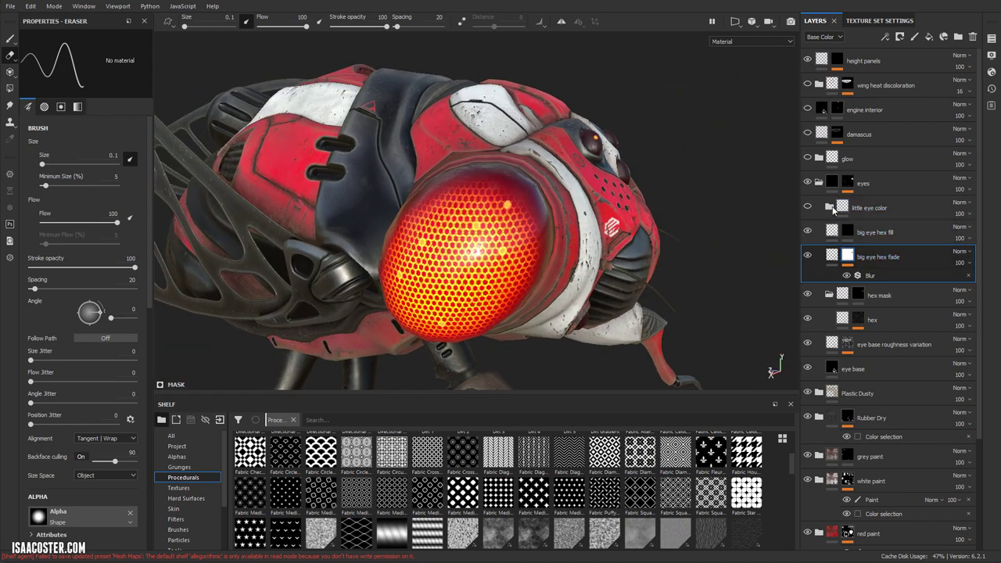
# Expand the little eye color folder, show Fill layer 3 copy 1, and examine its mask and dark red emissive material
pyautogui.click(830, 207)
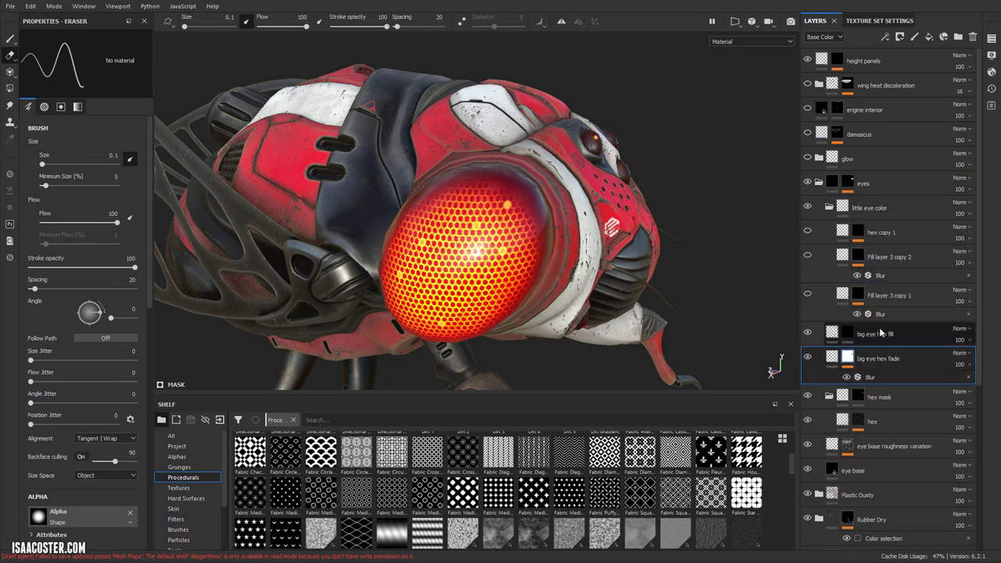
pyautogui.keyDown('alt'); pyautogui.moveTo(595, 205); pyautogui.dragTo(642, 235); pyautogui.keyUp('alt')
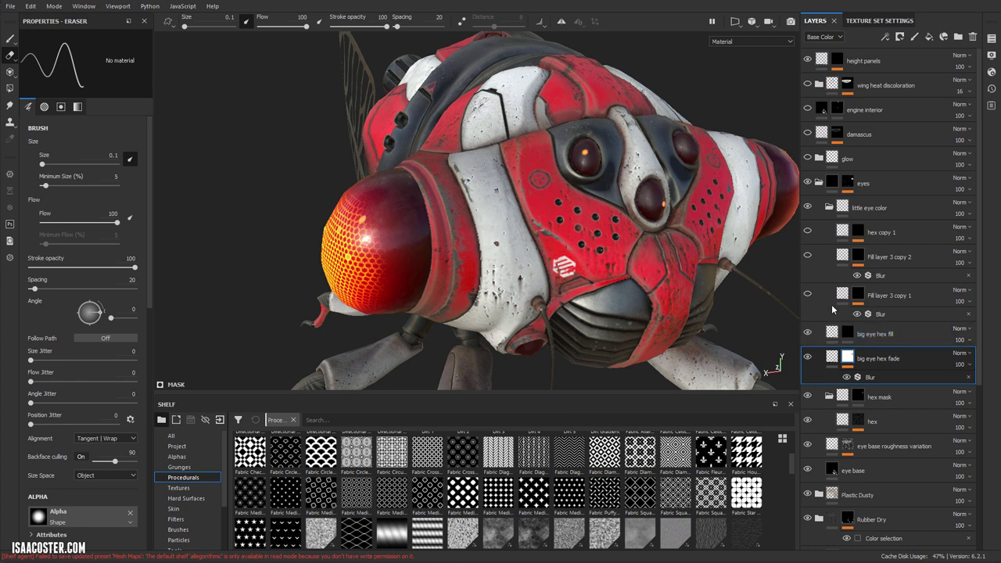
pyautogui.keyDown('alt'); pyautogui.moveTo(642, 219); pyautogui.dragTo(536, 223); pyautogui.keyUp('alt')
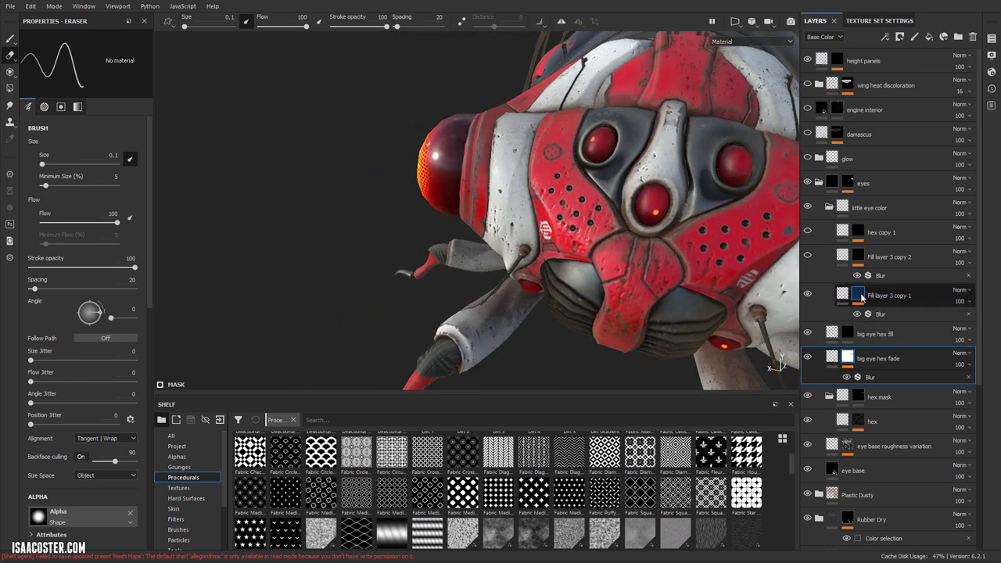
pyautogui.keyDown('alt'); pyautogui.click(859, 296); pyautogui.keyUp('alt')
pyautogui.click(857, 314)
pyautogui.click(844, 295)
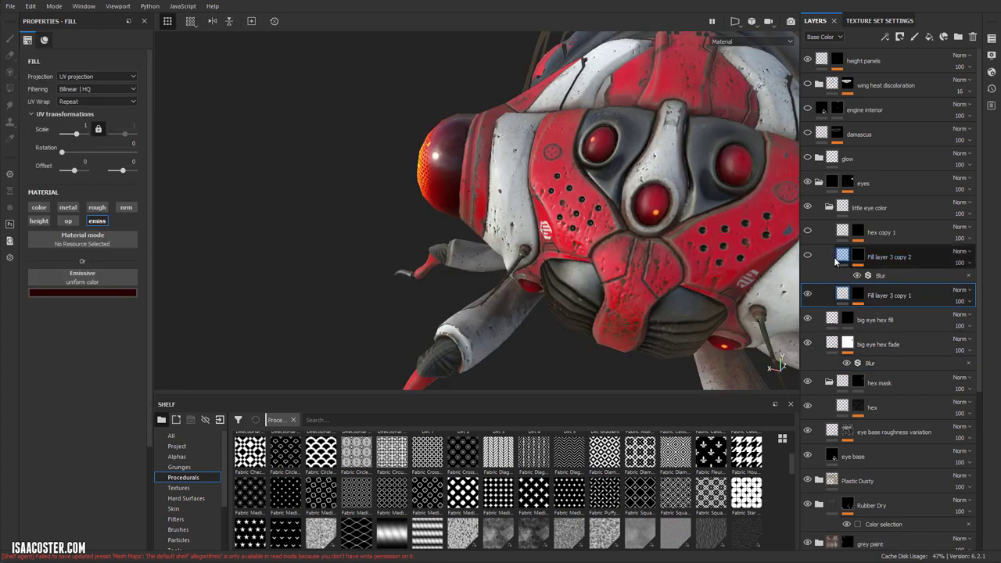
# Show Fill layer 3 copy 2 and hex copy 1, and check the glowing pattern on the little eyes
pyautogui.click(808, 255)
pyautogui.keyDown('alt'); pyautogui.moveTo(672, 223); pyautogui.dragTo(737, 221); pyautogui.keyUp('alt')
pyautogui.keyDown('alt'); pyautogui.moveTo(737, 221); pyautogui.dragTo(677, 218, button='right'); pyautogui.keyUp('alt')
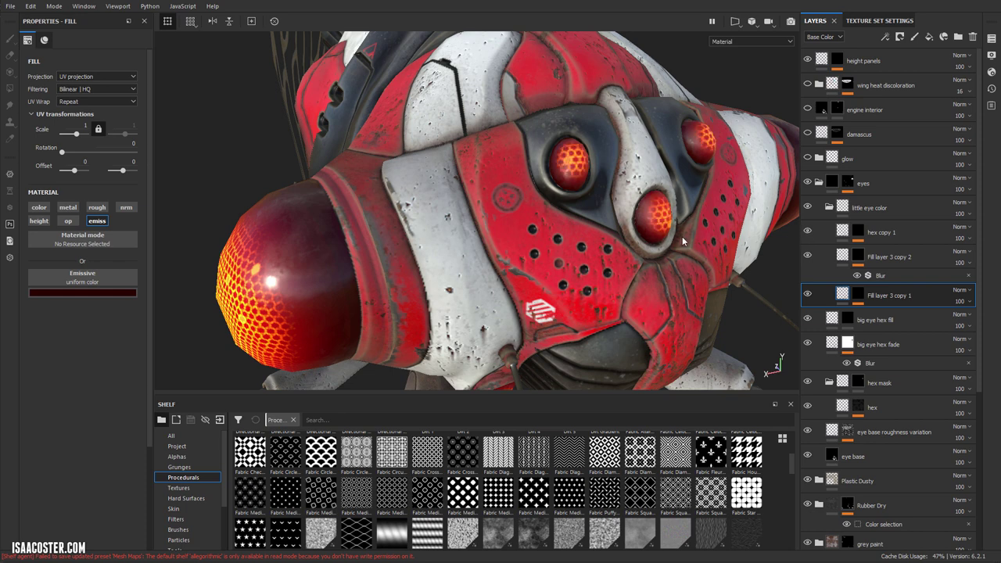
pyautogui.keyDown('alt'); pyautogui.moveTo(681, 236); pyautogui.dragTo(670, 228); pyautogui.keyUp('alt')
# Open hex copy 1's mask effects and examine the Hexagon Border fill's settings against the little eyes
pyautogui.click(861, 232)
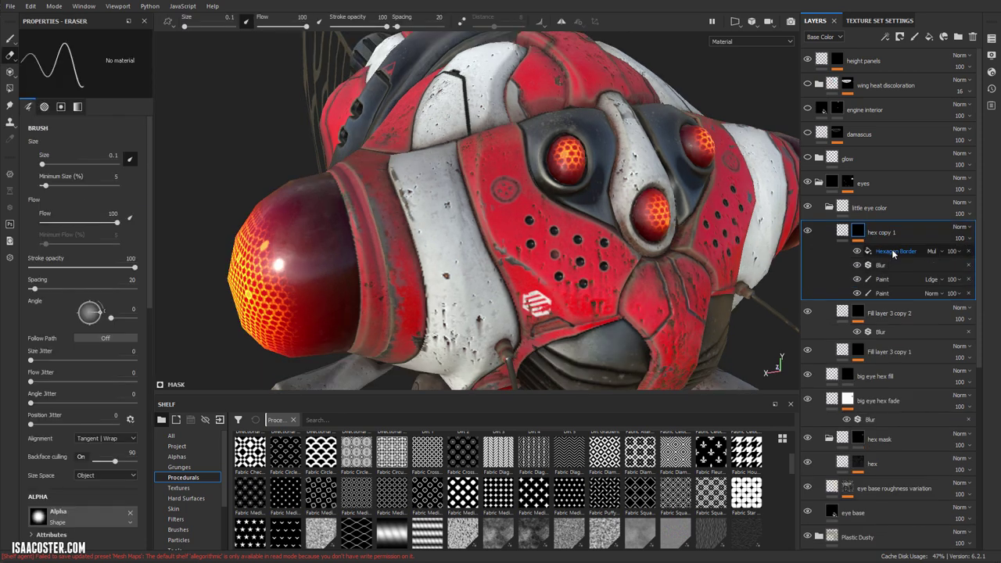
pyautogui.click(891, 250)
pyautogui.keyDown('alt'); pyautogui.moveTo(475, 148); pyautogui.dragTo(603, 216); pyautogui.keyUp('alt')
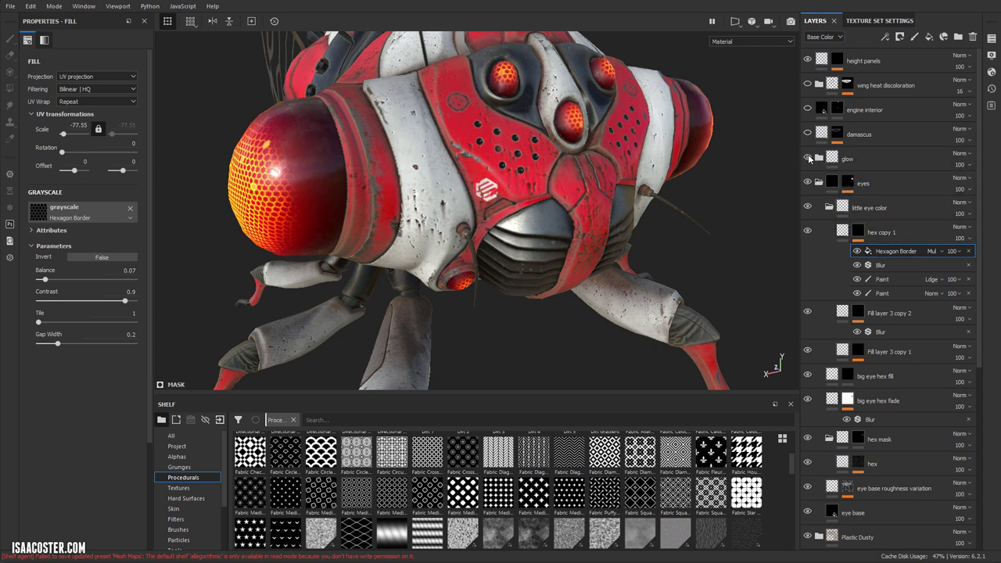
# Make the glow folder visible, collapse the eyes folder, and open the glow folder's red dark layer
pyautogui.keyDown('alt'); pyautogui.moveTo(578, 218); pyautogui.dragTo(594, 254); pyautogui.keyUp('alt')
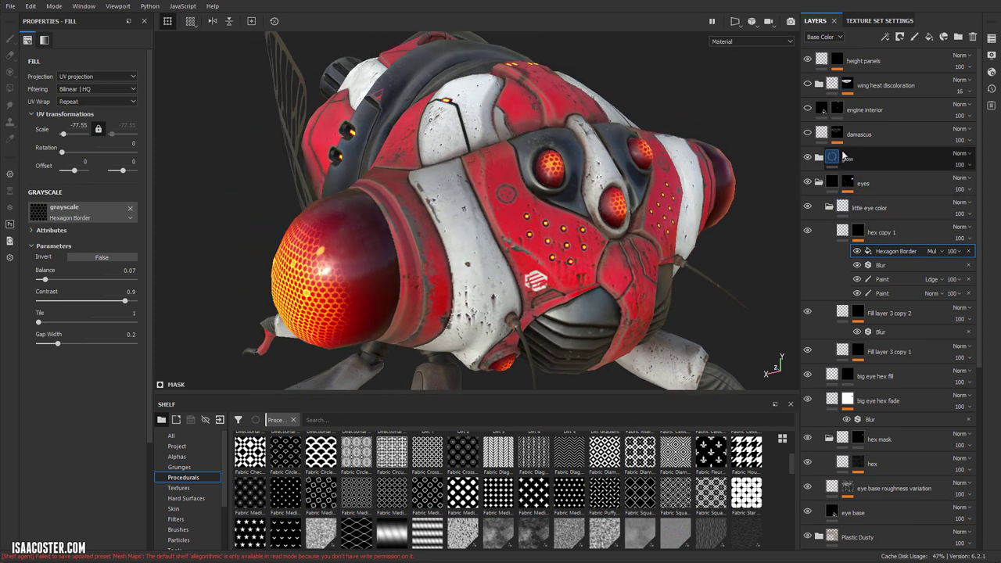
pyautogui.click(817, 182)
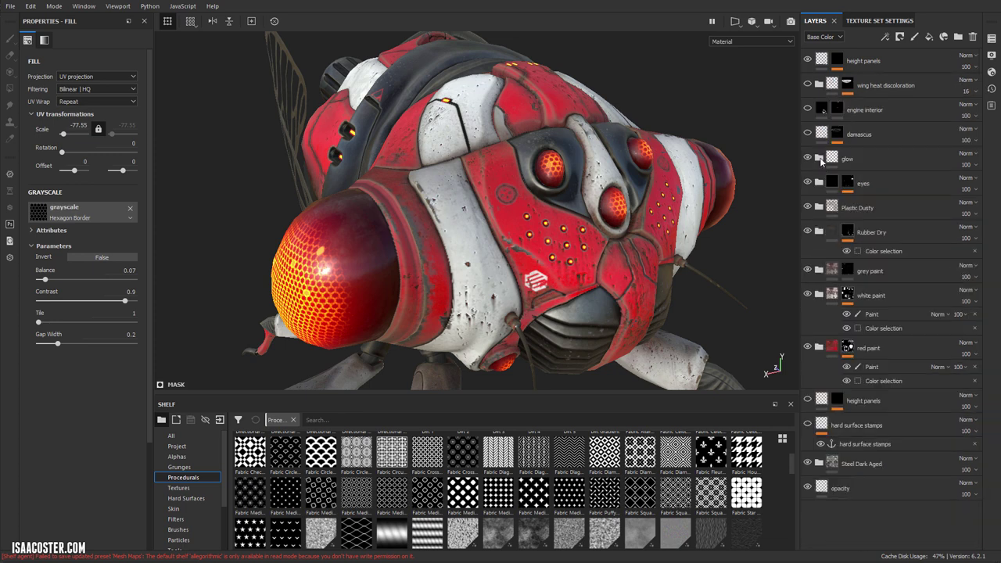
pyautogui.click(819, 159)
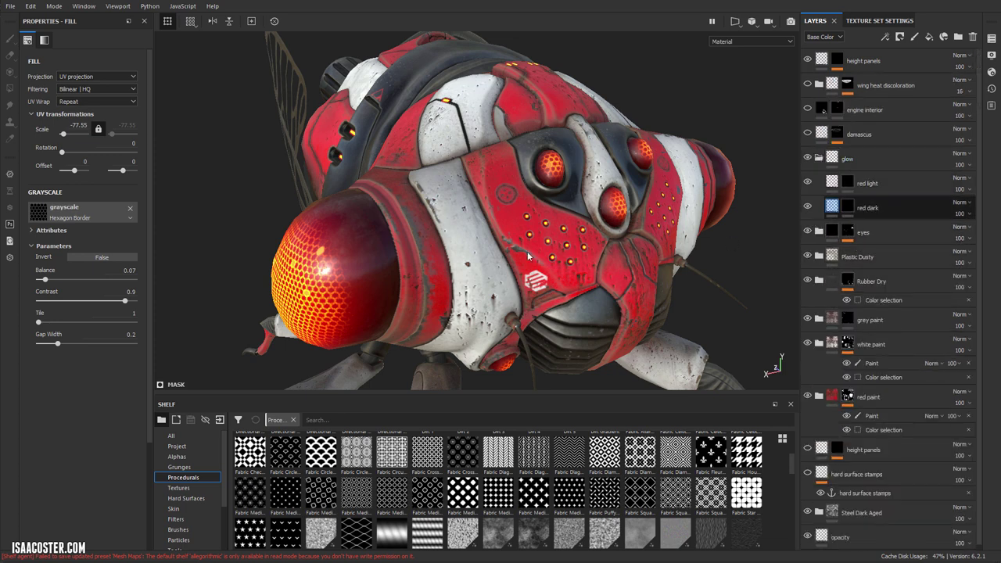
pyautogui.click(814, 214)
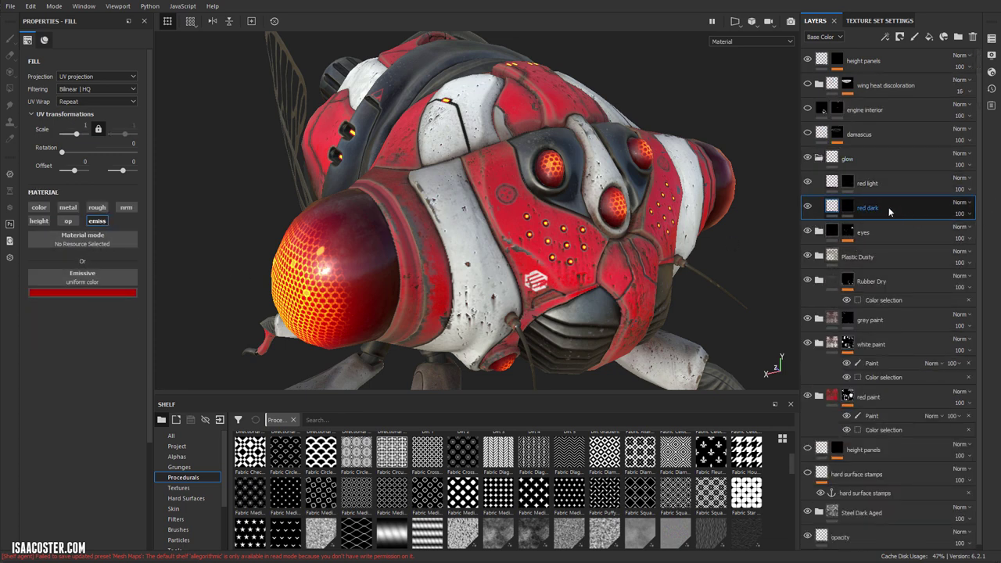
# View the red dark and red light masks on the model, and return to red light's orange emissive material
pyautogui.keyDown('alt'); pyautogui.click(849, 209); pyautogui.keyUp('alt')
pyautogui.keyDown('alt'); pyautogui.moveTo(461, 220); pyautogui.dragTo(413, 212); pyautogui.keyUp('alt')
pyautogui.keyDown('alt'); pyautogui.moveTo(461, 240); pyautogui.dragTo(532, 241); pyautogui.keyUp('alt')
pyautogui.click(847, 182)
pyautogui.keyDown('alt'); pyautogui.click(847, 182); pyautogui.keyUp('alt')
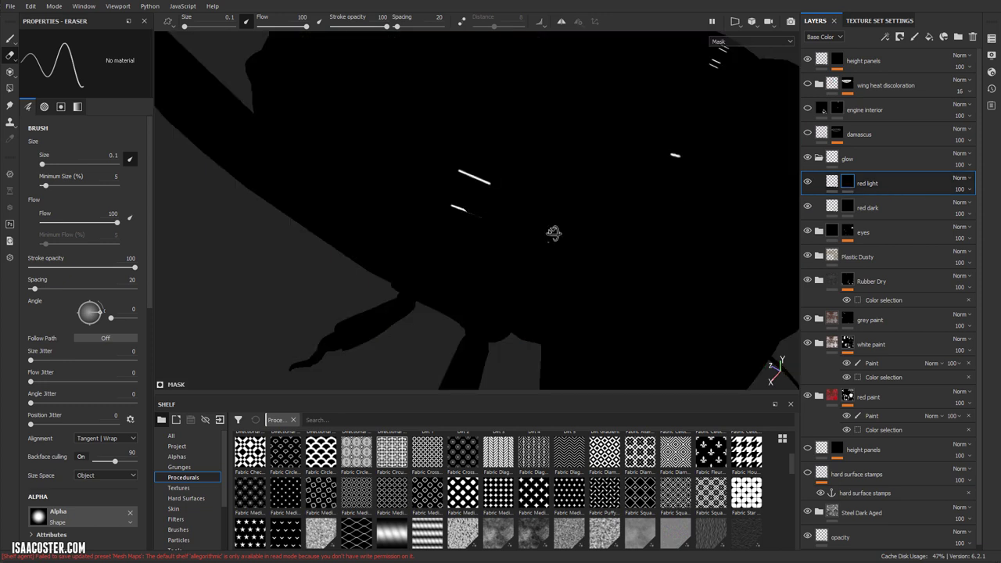
pyautogui.click(833, 182)
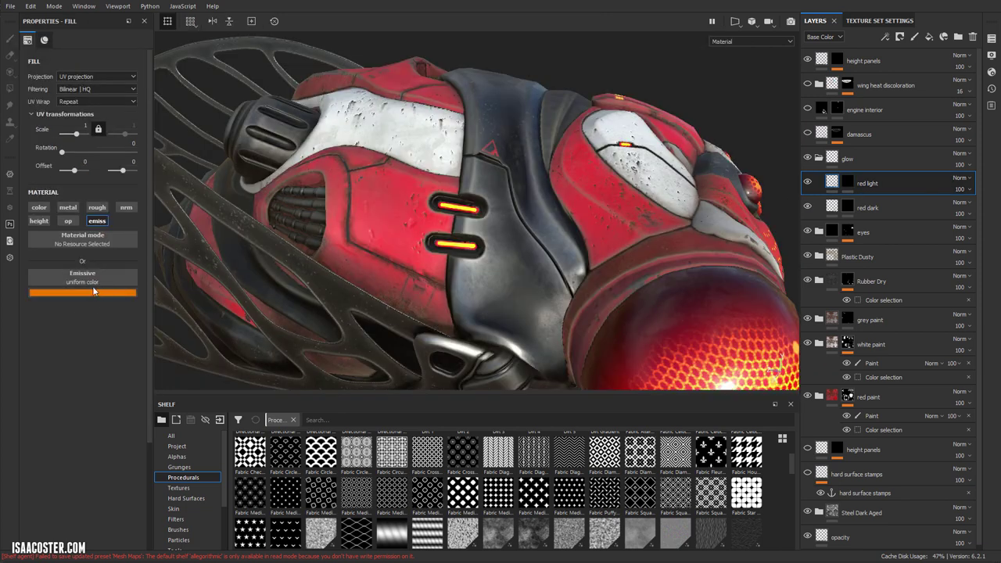
# Inspect the glowing light strips in the body's side slots and on the upper legs
pyautogui.keyDown('alt'); pyautogui.moveTo(315, 239); pyautogui.dragTo(403, 232); pyautogui.keyUp('alt')
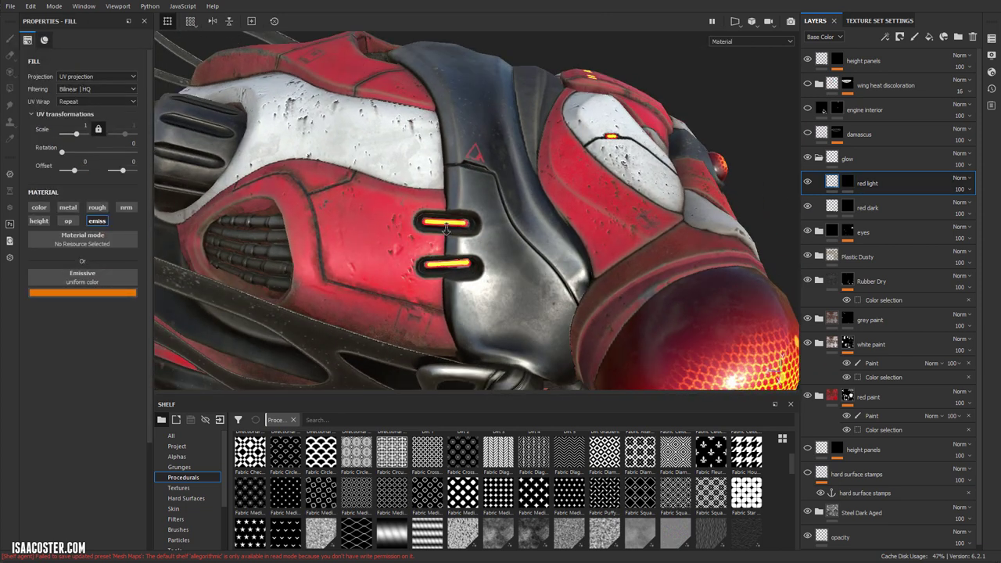
pyautogui.scroll(3, 455, 207)
pyautogui.scroll(-3, 455, 207)
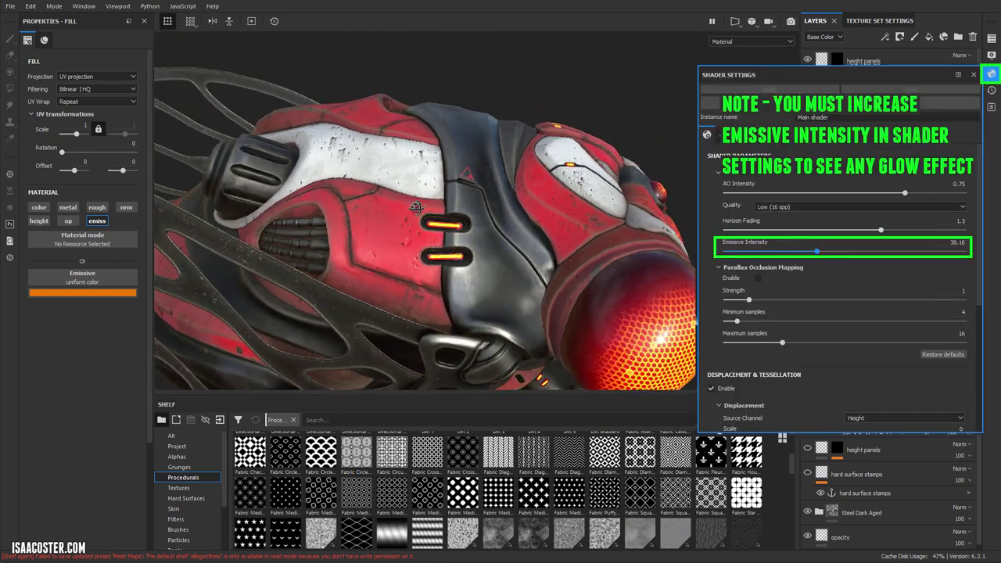
pyautogui.keyDown('alt'); pyautogui.moveTo(416, 206); pyautogui.dragTo(579, 168); pyautogui.keyUp('alt')
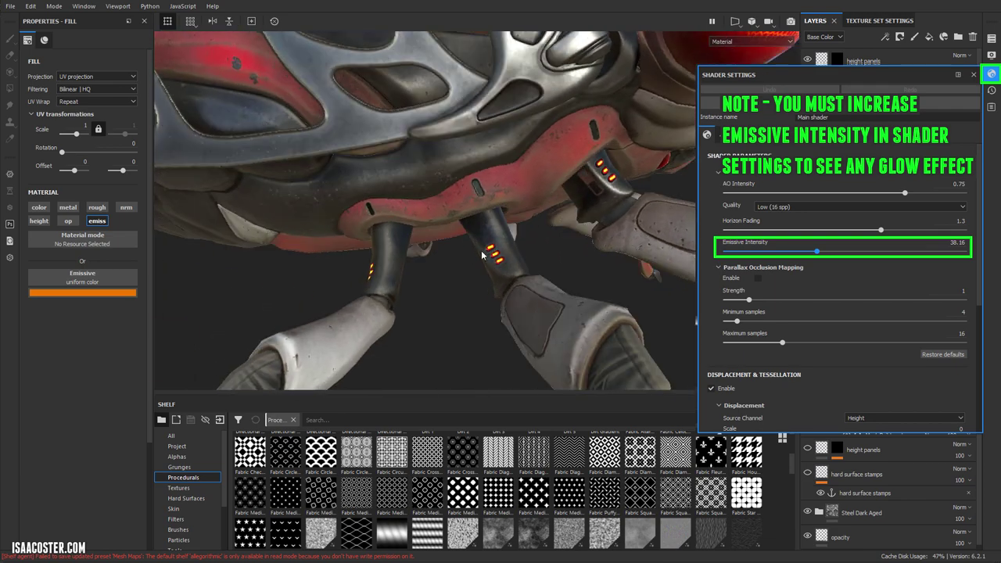
pyautogui.keyDown('alt'); pyautogui.moveTo(468, 263); pyautogui.dragTo(548, 270); pyautogui.keyUp('alt')
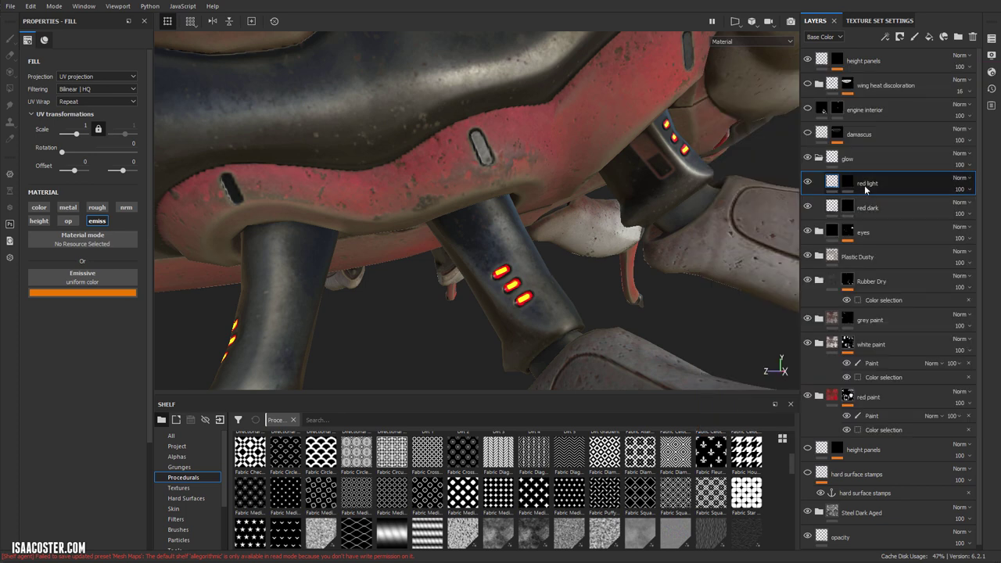
# View the red light layer's mask on the leg lights and return to its material
pyautogui.keyDown('alt'); pyautogui.click(848, 187); pyautogui.keyUp('alt')
pyautogui.moveTo(450, 333)
pyautogui.keyDown('alt'); pyautogui.mouseDown()
pyautogui.moveTo(478, 341)
pyautogui.moveTo(458, 351)
pyautogui.mouseUp(); pyautogui.keyUp('alt')
pyautogui.click(833, 182)
# Make the damascus layer visible and inspect its wavy pattern up close on the wings
pyautogui.scroll(-5, 501, 160)
pyautogui.keyDown('alt'); pyautogui.moveTo(500, 161); pyautogui.dragTo(555, 252); pyautogui.keyUp('alt')
pyautogui.scroll(-4, 469, 140)
pyautogui.keyDown('alt'); pyautogui.moveTo(469, 118); pyautogui.dragTo(410, 154); pyautogui.keyUp('alt')
pyautogui.keyDown('alt'); pyautogui.moveTo(411, 154); pyautogui.dragTo(395, 171, button='middle'); pyautogui.keyUp('alt')
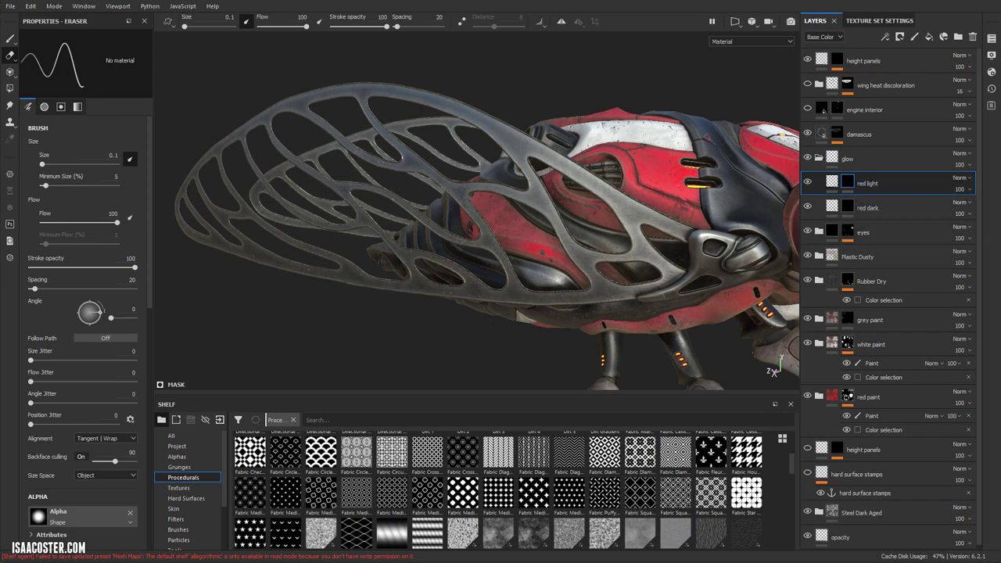
pyautogui.keyDown('alt'); pyautogui.moveTo(422, 176); pyautogui.dragTo(652, 166); pyautogui.keyUp('alt')
pyautogui.scroll(3, 469, 188)
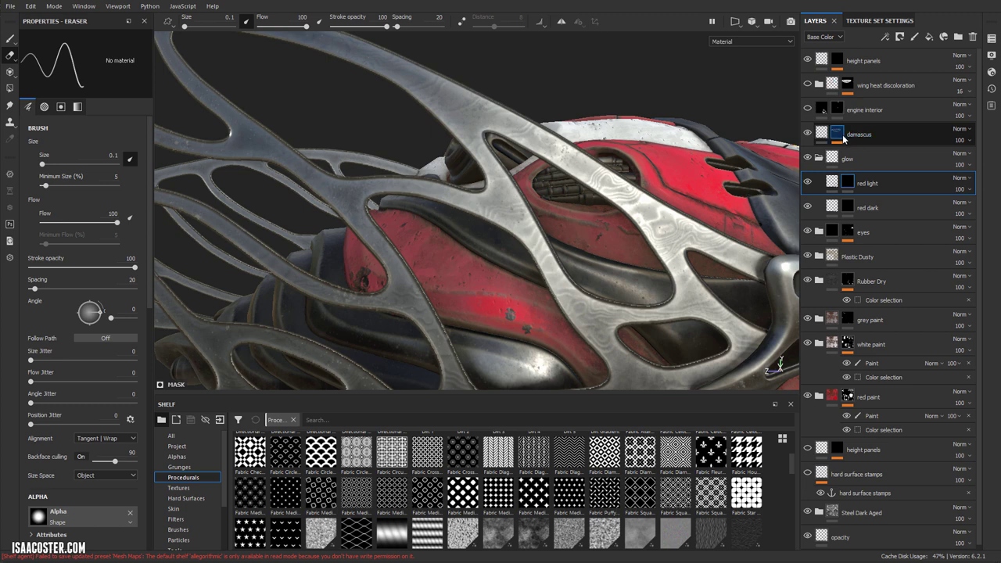
# Examine the damascus layer's roughness and height settings with its effect on the wing, and collapse the glow folder
pyautogui.click(843, 136)
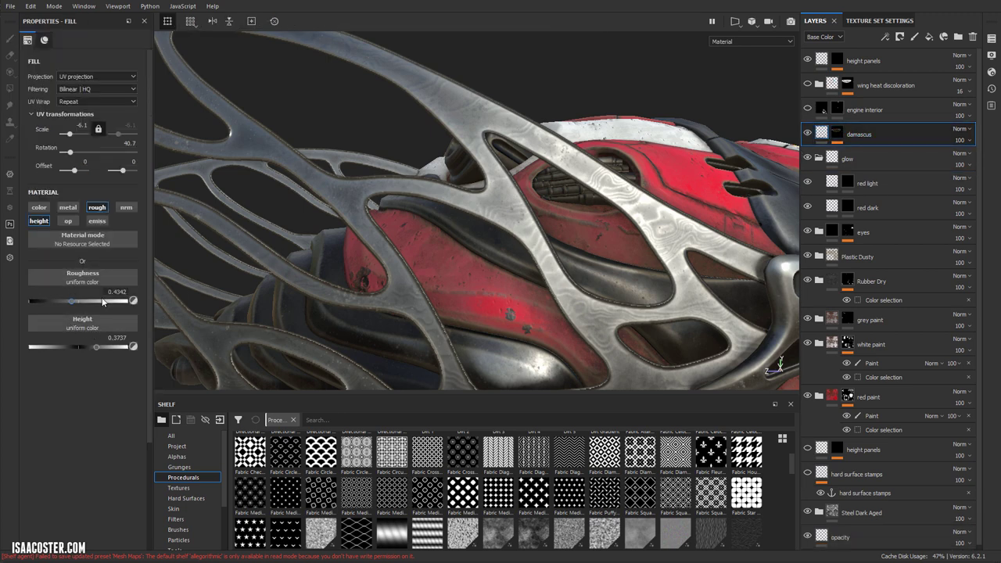
pyautogui.click(810, 133)
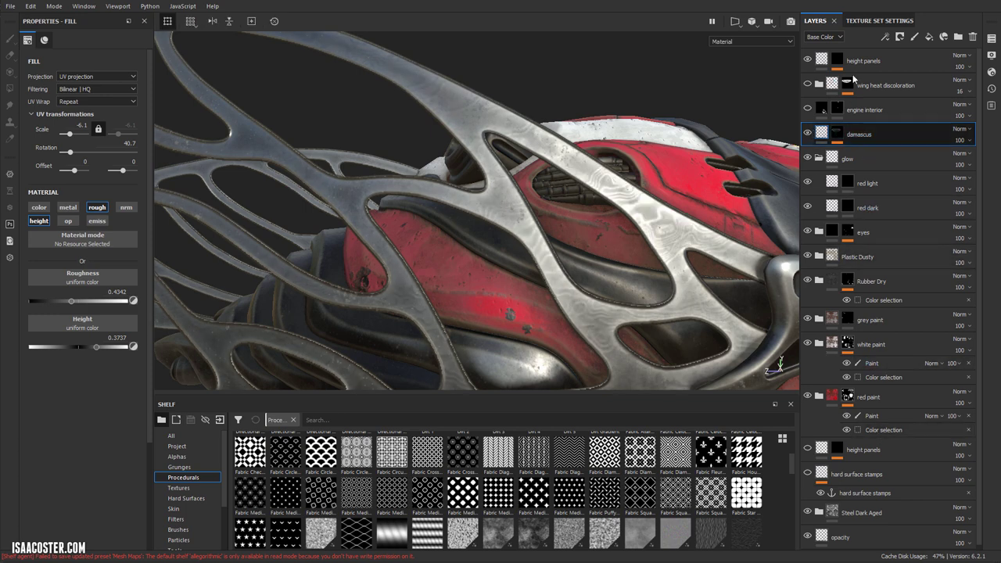
pyautogui.click(818, 158)
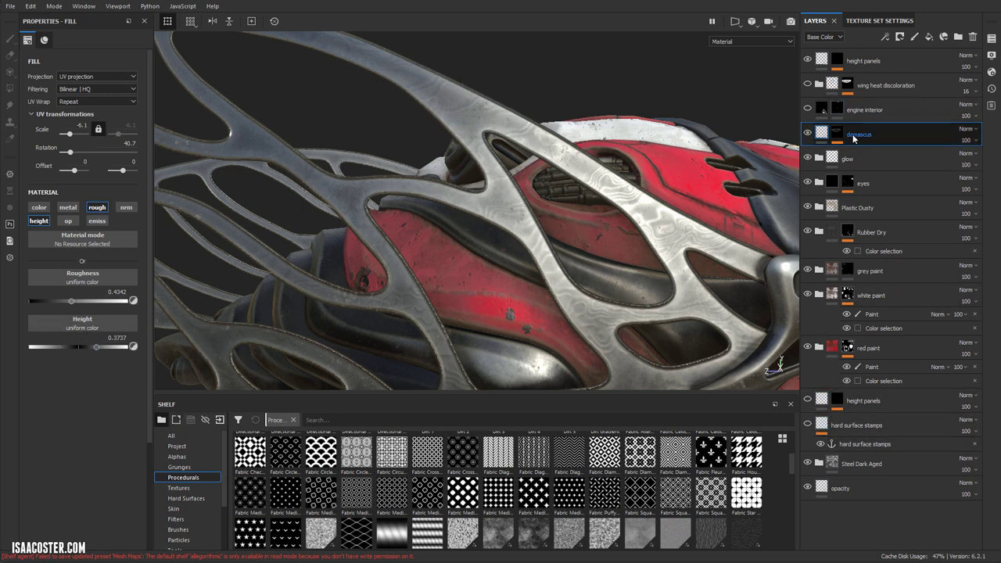
# Open the damascus mask, examine its Grunge Damas fill settings, and locate that procedural in the shelf for comparison with the wing
pyautogui.click(838, 134)
pyautogui.press('e')
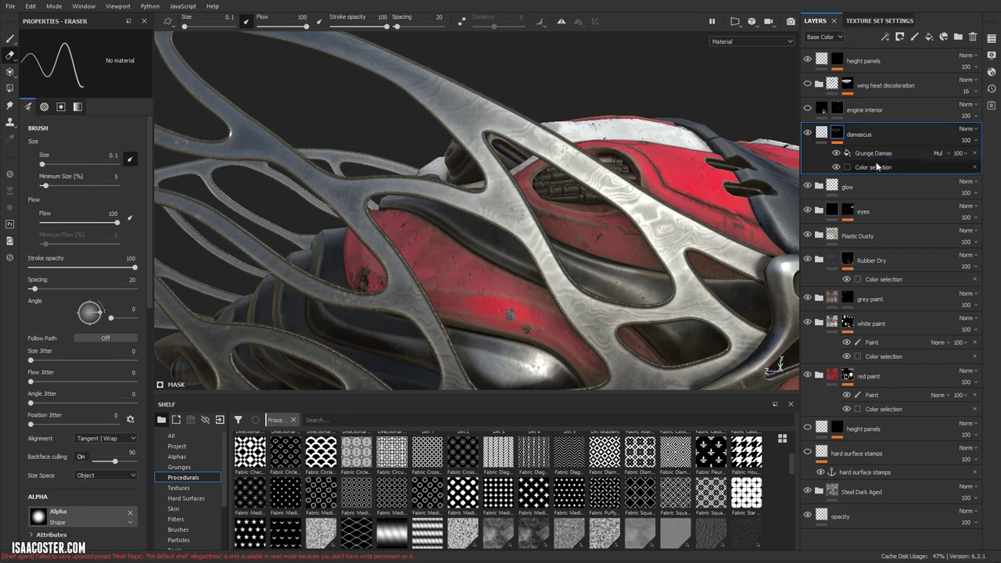
pyautogui.click(877, 154)
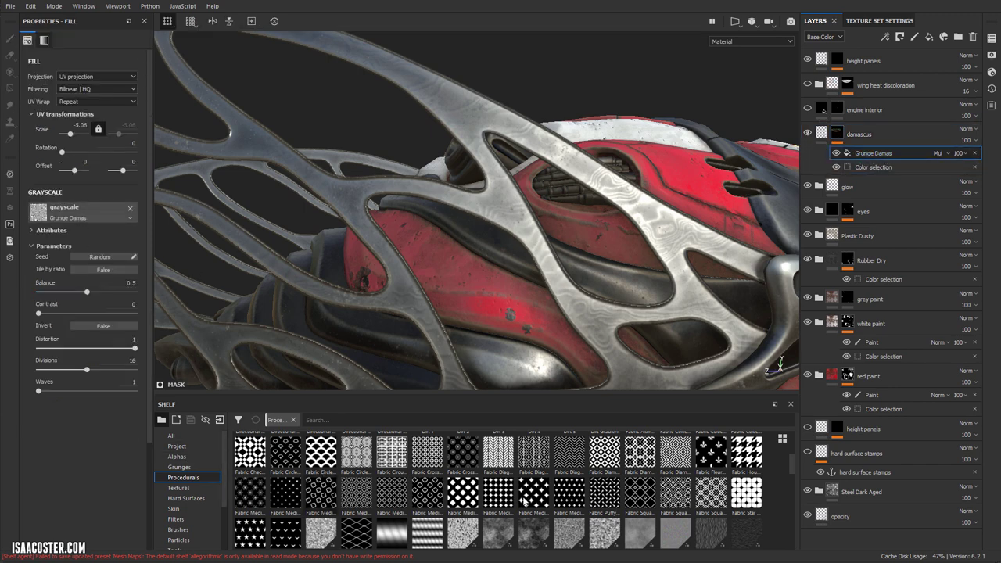
pyautogui.scroll(-3, 558, 490)
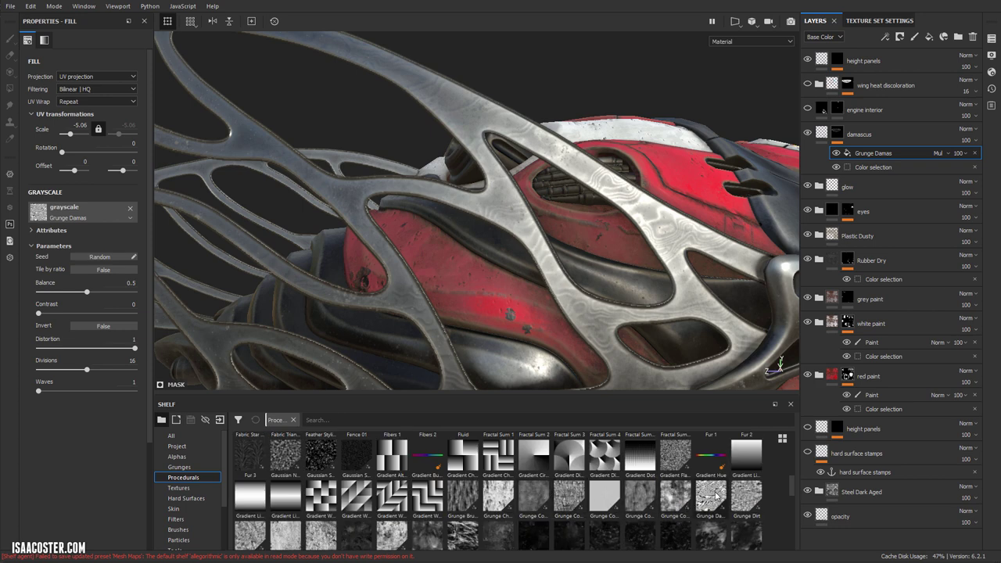
pyautogui.moveTo(715, 498)
pyautogui.keyDown('alt'); pyautogui.moveTo(541, 237); pyautogui.dragTo(519, 253); pyautogui.keyUp('alt')
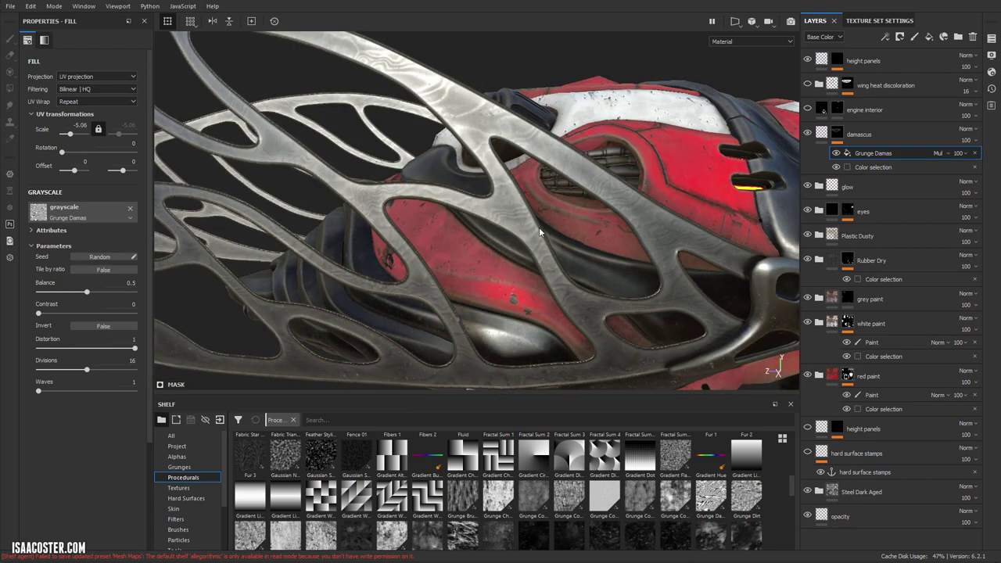
# Bring the engine pods into view and inspect the engine interior layer's base color, metallic and roughness settings
pyautogui.keyDown('alt'); pyautogui.moveTo(538, 231); pyautogui.dragTo(235, 208, button='right'); pyautogui.keyUp('alt')
pyautogui.keyDown('shift'); pyautogui.moveTo(423, 237); pyautogui.dragTo(536, 238, button='right'); pyautogui.keyUp('shift')
pyautogui.keyDown('alt'); pyautogui.moveTo(535, 238); pyautogui.dragTo(598, 159); pyautogui.keyUp('alt')
pyautogui.keyDown('alt'); pyautogui.moveTo(500, 160); pyautogui.dragTo(547, 161, button='right'); pyautogui.keyUp('alt')
pyautogui.keyDown('alt'); pyautogui.moveTo(547, 161); pyautogui.dragTo(443, 156); pyautogui.keyUp('alt')
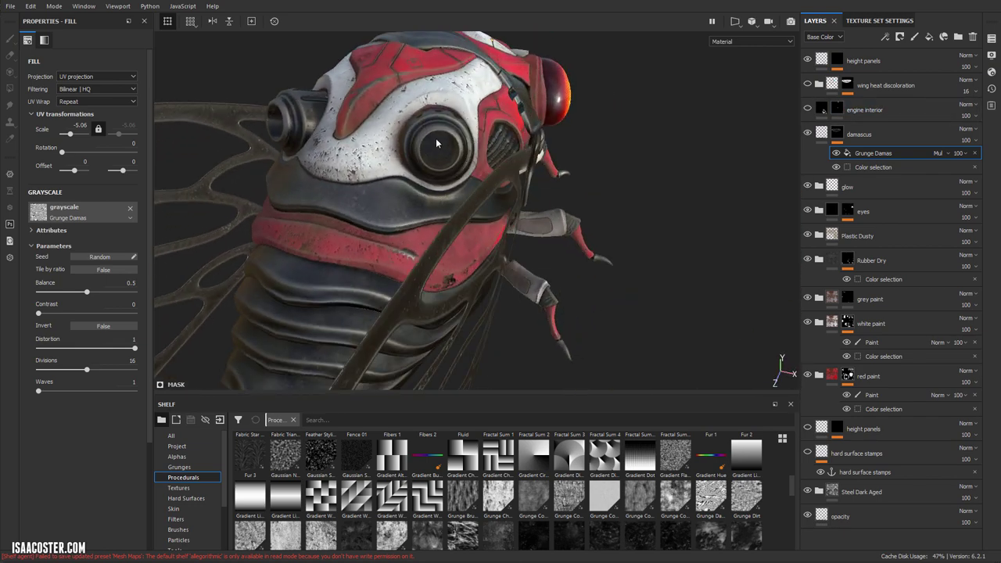
pyautogui.click(844, 110)
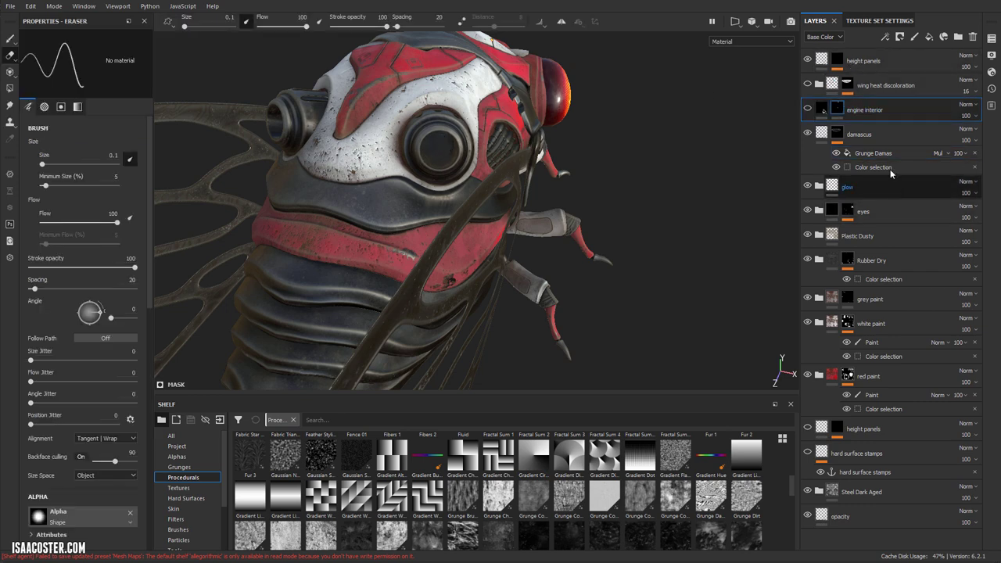
pyautogui.click(822, 110)
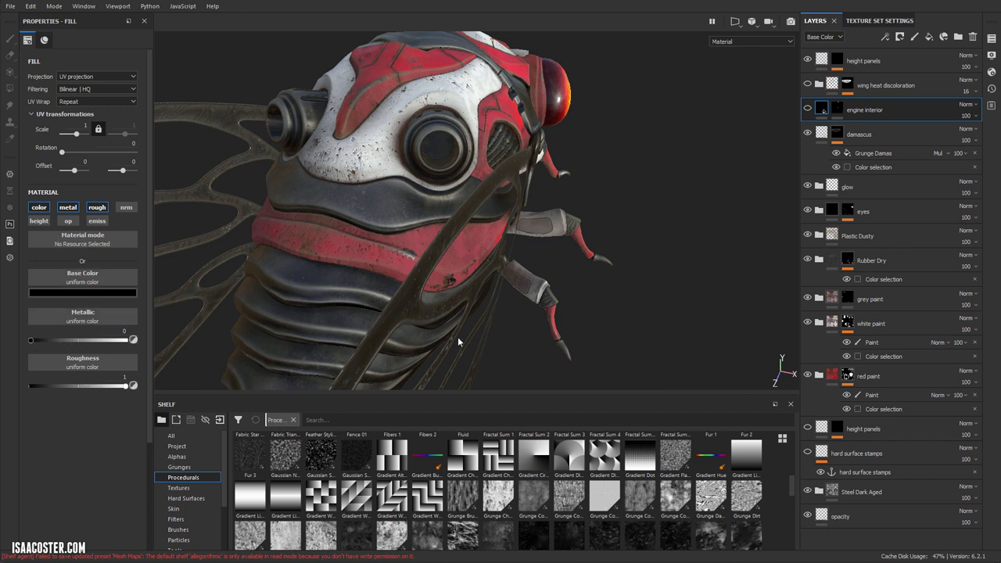
# Make the engine interior layer visible, view its mask on the pod openings, and return to the material view
pyautogui.keyDown('alt'); pyautogui.click(838, 111); pyautogui.keyUp('alt')
pyautogui.moveTo(432, 241)
pyautogui.keyDown('alt'); pyautogui.mouseDown()
pyautogui.moveTo(497, 233)
pyautogui.moveTo(399, 235)
pyautogui.mouseUp(); pyautogui.keyUp('alt')
pyautogui.keyDown('alt'); pyautogui.moveTo(459, 194); pyautogui.dragTo(570, 181); pyautogui.keyUp('alt')
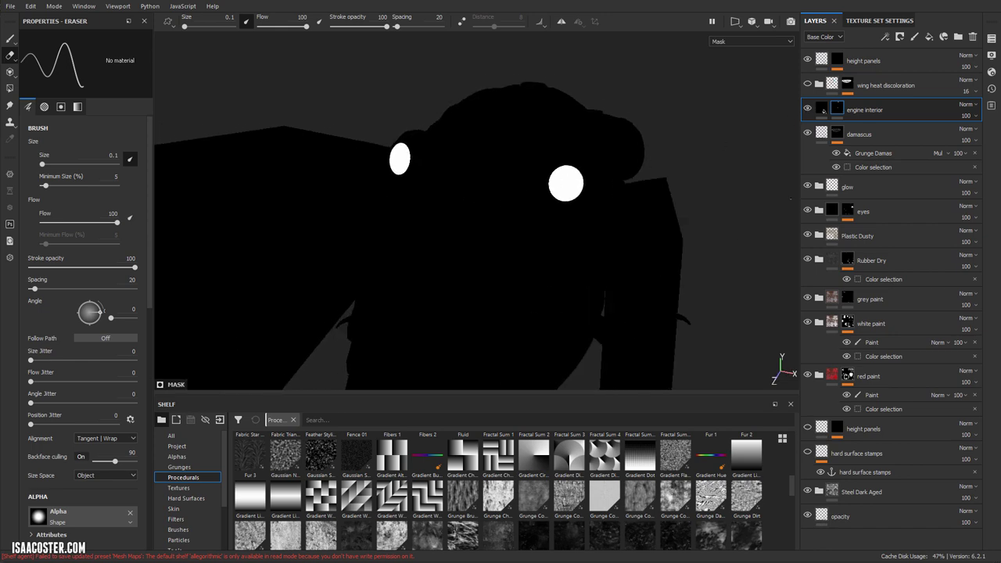
pyautogui.click(823, 110)
pyautogui.keyDown('alt'); pyautogui.moveTo(505, 235); pyautogui.dragTo(501, 212); pyautogui.keyUp('alt')
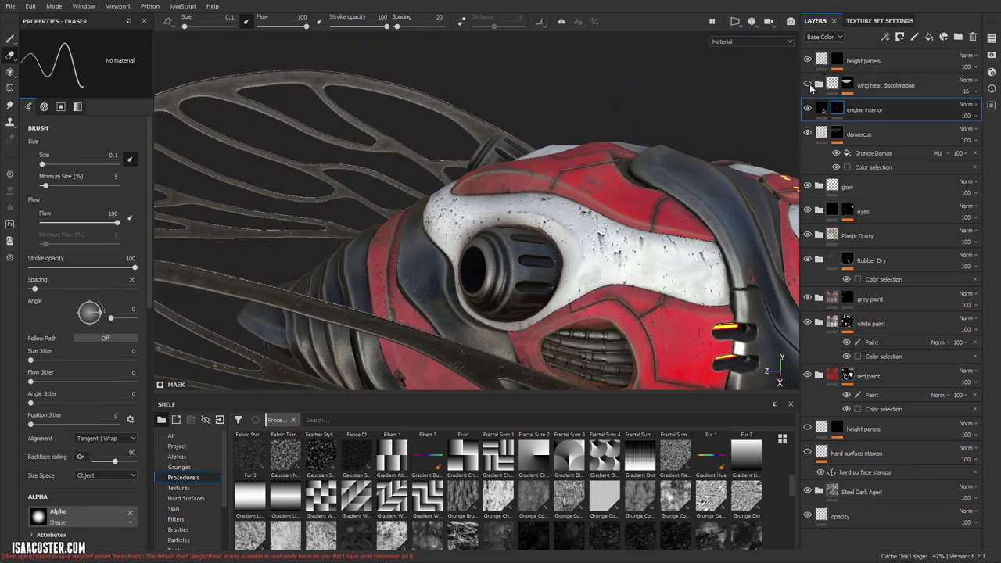
# Make the wing heat discoloration folder visible and inspect its color tint along the wings
pyautogui.keyDown('alt'); pyautogui.moveTo(574, 258); pyautogui.dragTo(551, 144); pyautogui.keyUp('alt')
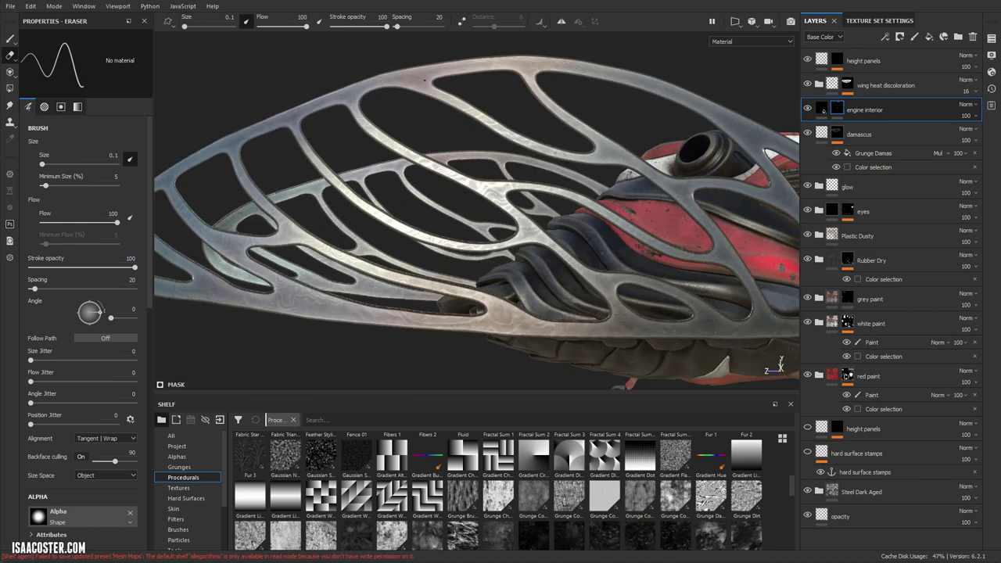
pyautogui.keyDown('alt'); pyautogui.moveTo(424, 81); pyautogui.dragTo(318, 116); pyautogui.keyUp('alt')
pyautogui.moveTo(305, 237)
pyautogui.keyDown('alt'); pyautogui.mouseDown()
pyautogui.moveTo(291, 253)
pyautogui.moveTo(305, 227)
pyautogui.mouseUp(); pyautogui.keyUp('alt')
pyautogui.keyDown('alt'); pyautogui.moveTo(305, 227); pyautogui.dragTo(260, 244, button='right'); pyautogui.keyUp('alt')
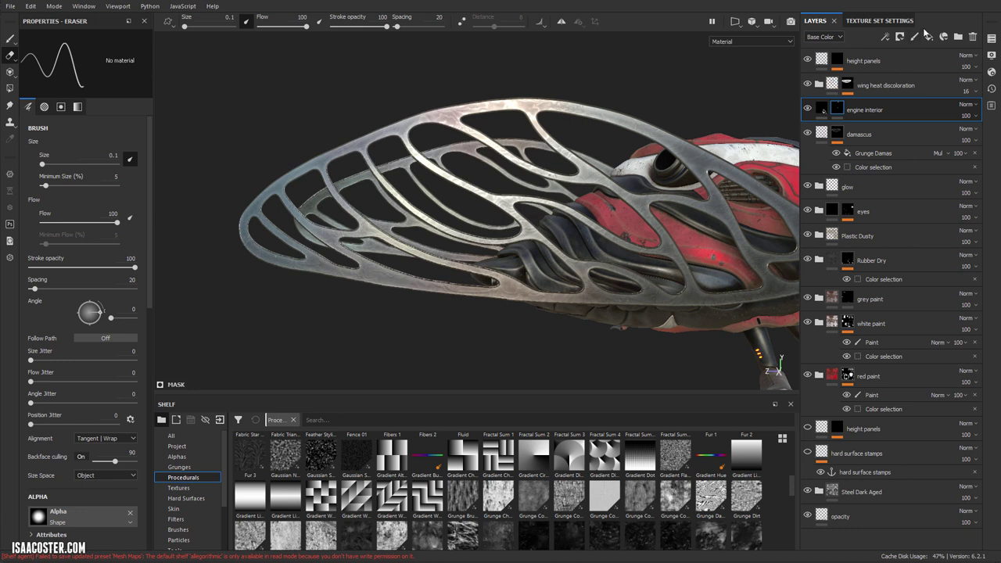
# Set the wing heat discoloration folder's opacity to 19 and check the tint on the wings
pyautogui.click(966, 92)
pyautogui.moveTo(987, 114)
pyautogui.mouseDown()
pyautogui.moveTo(1000, 114)
pyautogui.moveTo(972, 119)
pyautogui.mouseUp()
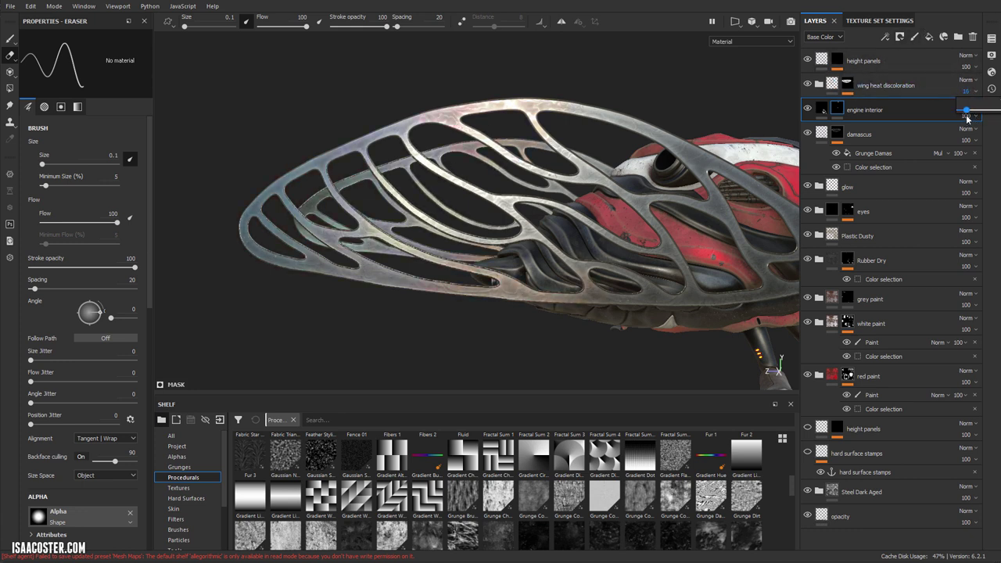
pyautogui.moveTo(968, 117); pyautogui.dragTo(968, 118)
pyautogui.keyDown('alt'); pyautogui.moveTo(660, 131); pyautogui.dragTo(505, 181); pyautogui.keyUp('alt')
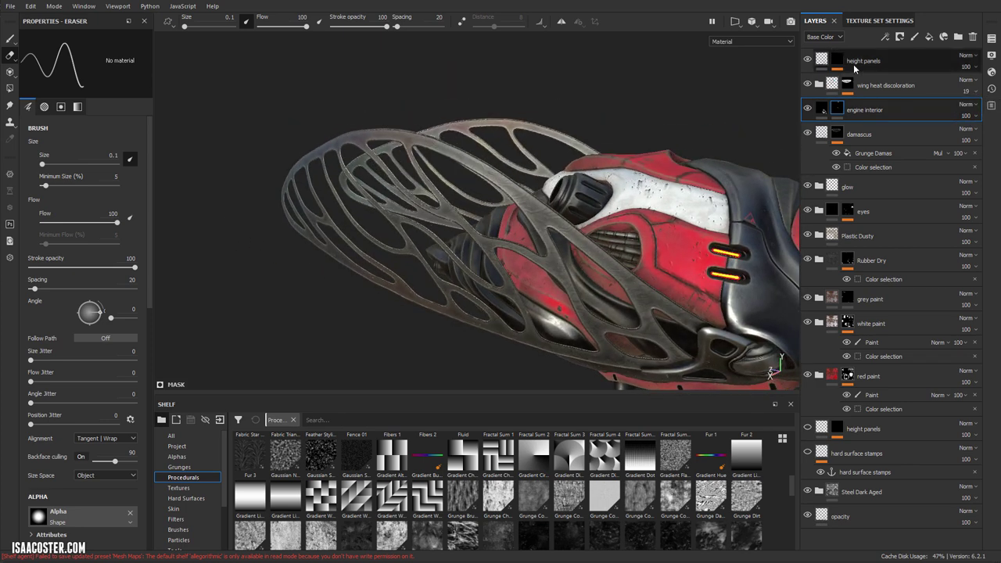
# Examine the panel seams, small lights, eyes and worn paint on the head and upper body from several angles
pyautogui.keyDown('alt'); pyautogui.moveTo(606, 174); pyautogui.dragTo(633, 253); pyautogui.keyUp('alt')
pyautogui.moveTo(634, 253)
pyautogui.keyDown('alt'); pyautogui.mouseDown(button='right')
pyautogui.moveTo(611, 203)
pyautogui.moveTo(524, 160)
pyautogui.mouseUp(button='right'); pyautogui.keyUp('alt')
pyautogui.moveTo(524, 160)
pyautogui.keyDown('alt'); pyautogui.mouseDown()
pyautogui.moveTo(506, 170)
pyautogui.moveTo(525, 159)
pyautogui.moveTo(516, 134)
pyautogui.mouseUp(); pyautogui.keyUp('alt')
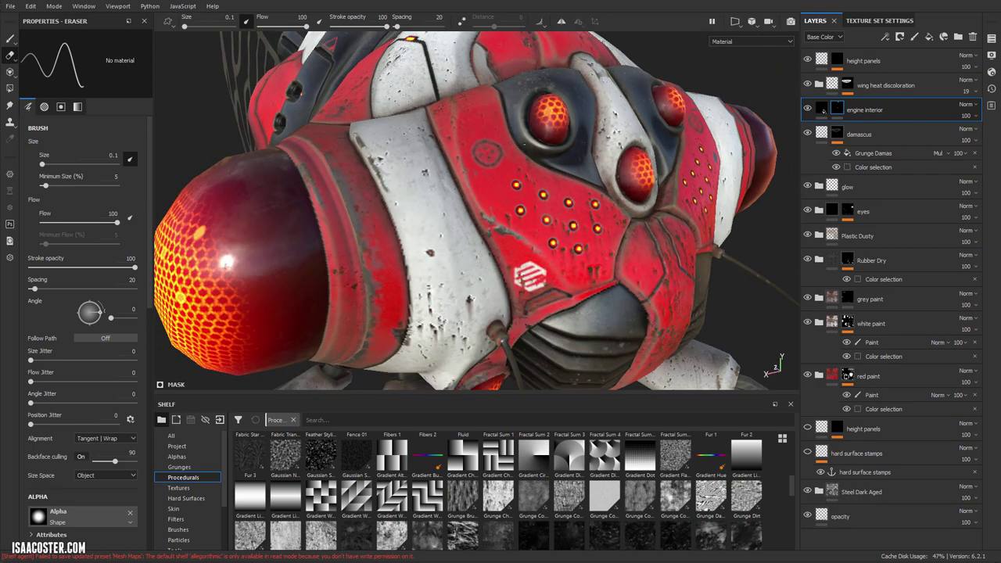
pyautogui.keyDown('alt'); pyautogui.moveTo(598, 276); pyautogui.dragTo(567, 272); pyautogui.keyUp('alt')
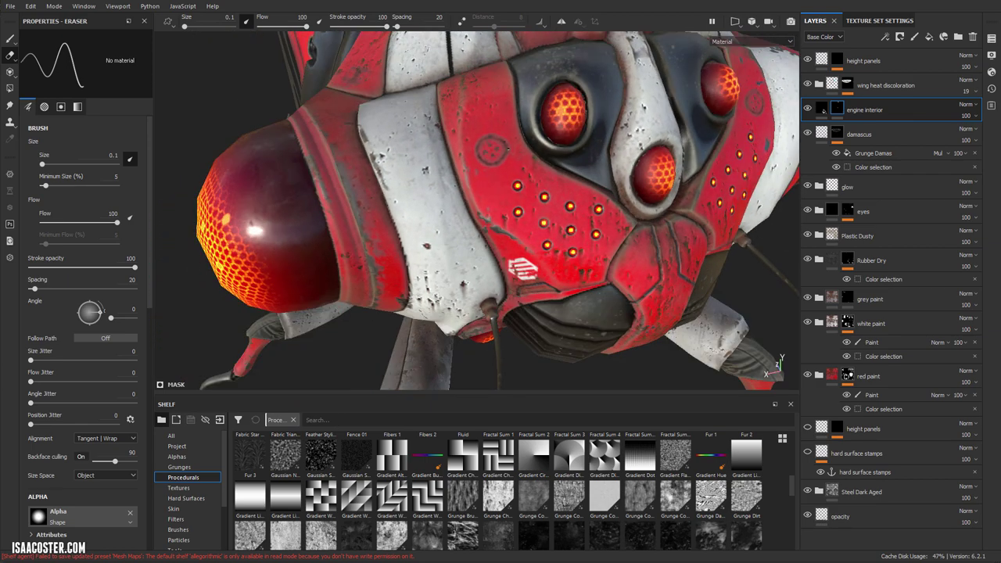
pyautogui.keyDown('alt'); pyautogui.moveTo(499, 130); pyautogui.dragTo(509, 198); pyautogui.keyUp('alt')
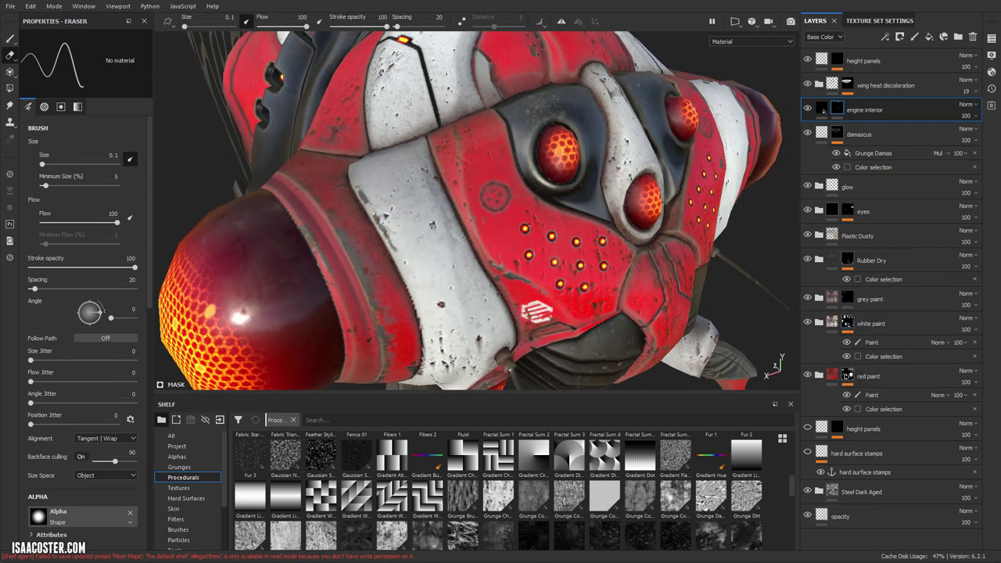
pyautogui.scroll(-5, 517, 192)
pyautogui.keyDown('alt'); pyautogui.moveTo(484, 116); pyautogui.dragTo(464, 185); pyautogui.keyUp('alt')
pyautogui.scroll(5, 496, 216)
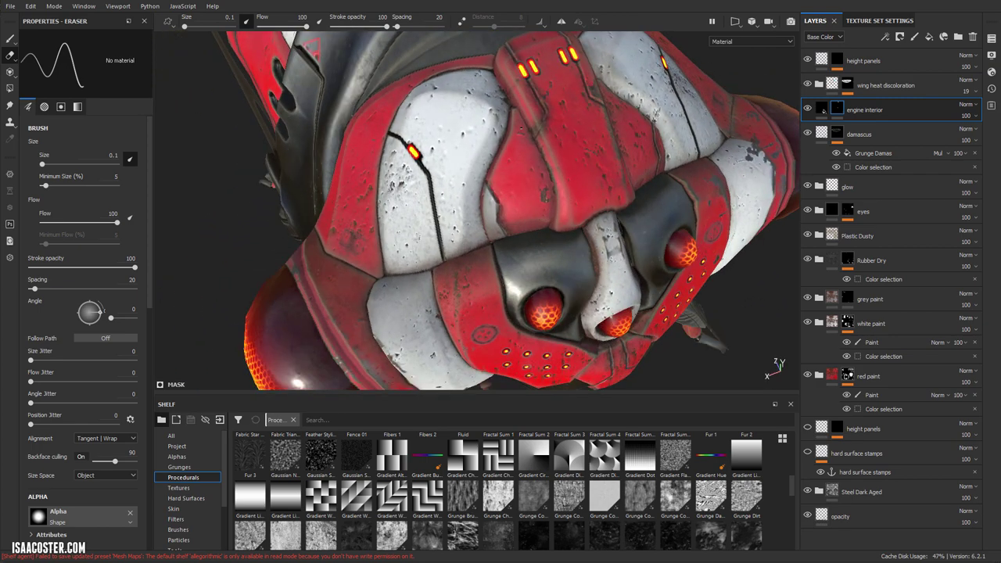
pyautogui.keyDown('alt'); pyautogui.moveTo(477, 212); pyautogui.dragTo(438, 213); pyautogui.keyUp('alt')
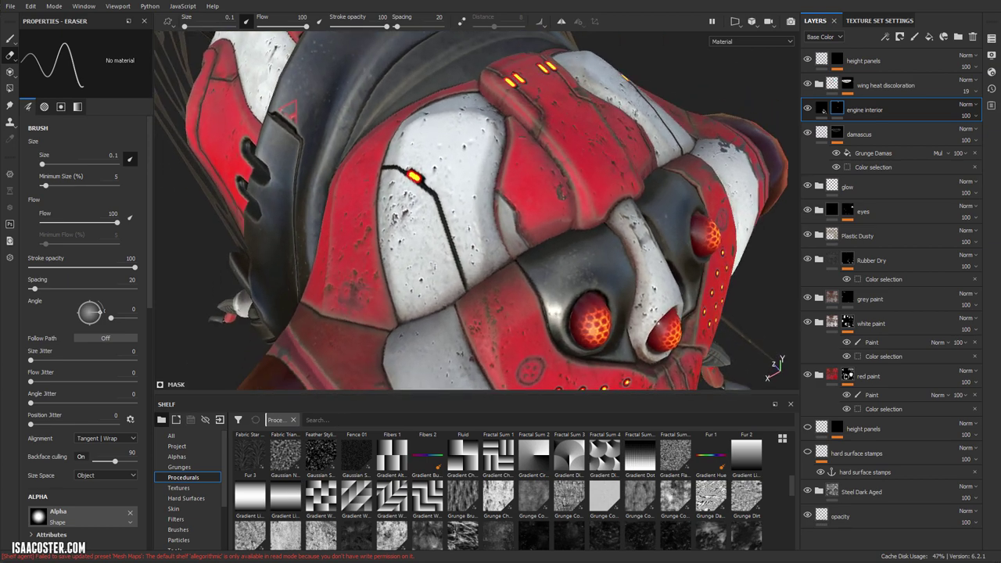
pyautogui.keyDown('alt'); pyautogui.moveTo(438, 213); pyautogui.dragTo(564, 211); pyautogui.keyUp('alt')
pyautogui.keyDown('alt'); pyautogui.moveTo(500, 227); pyautogui.dragTo(446, 235, button='right'); pyautogui.keyUp('alt')
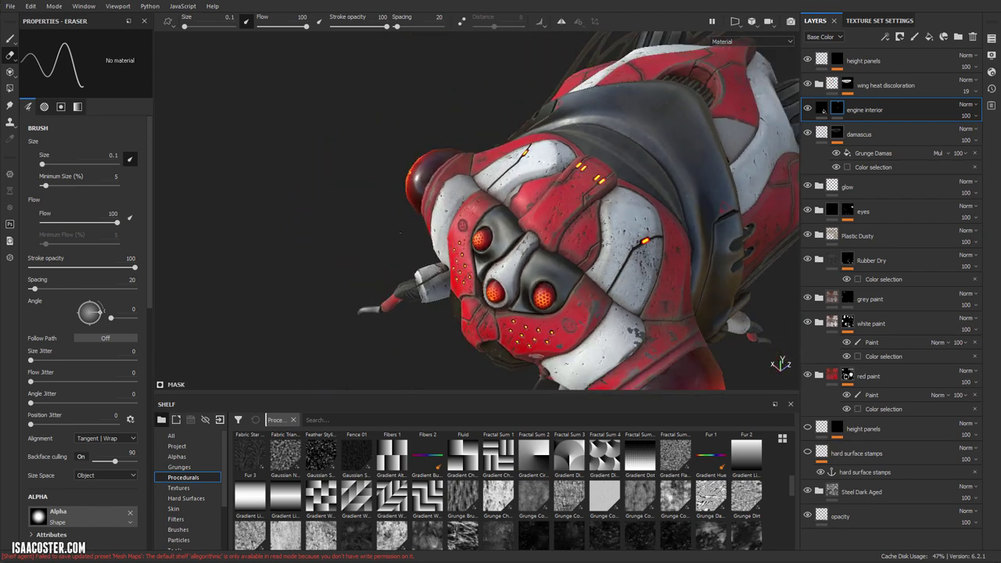